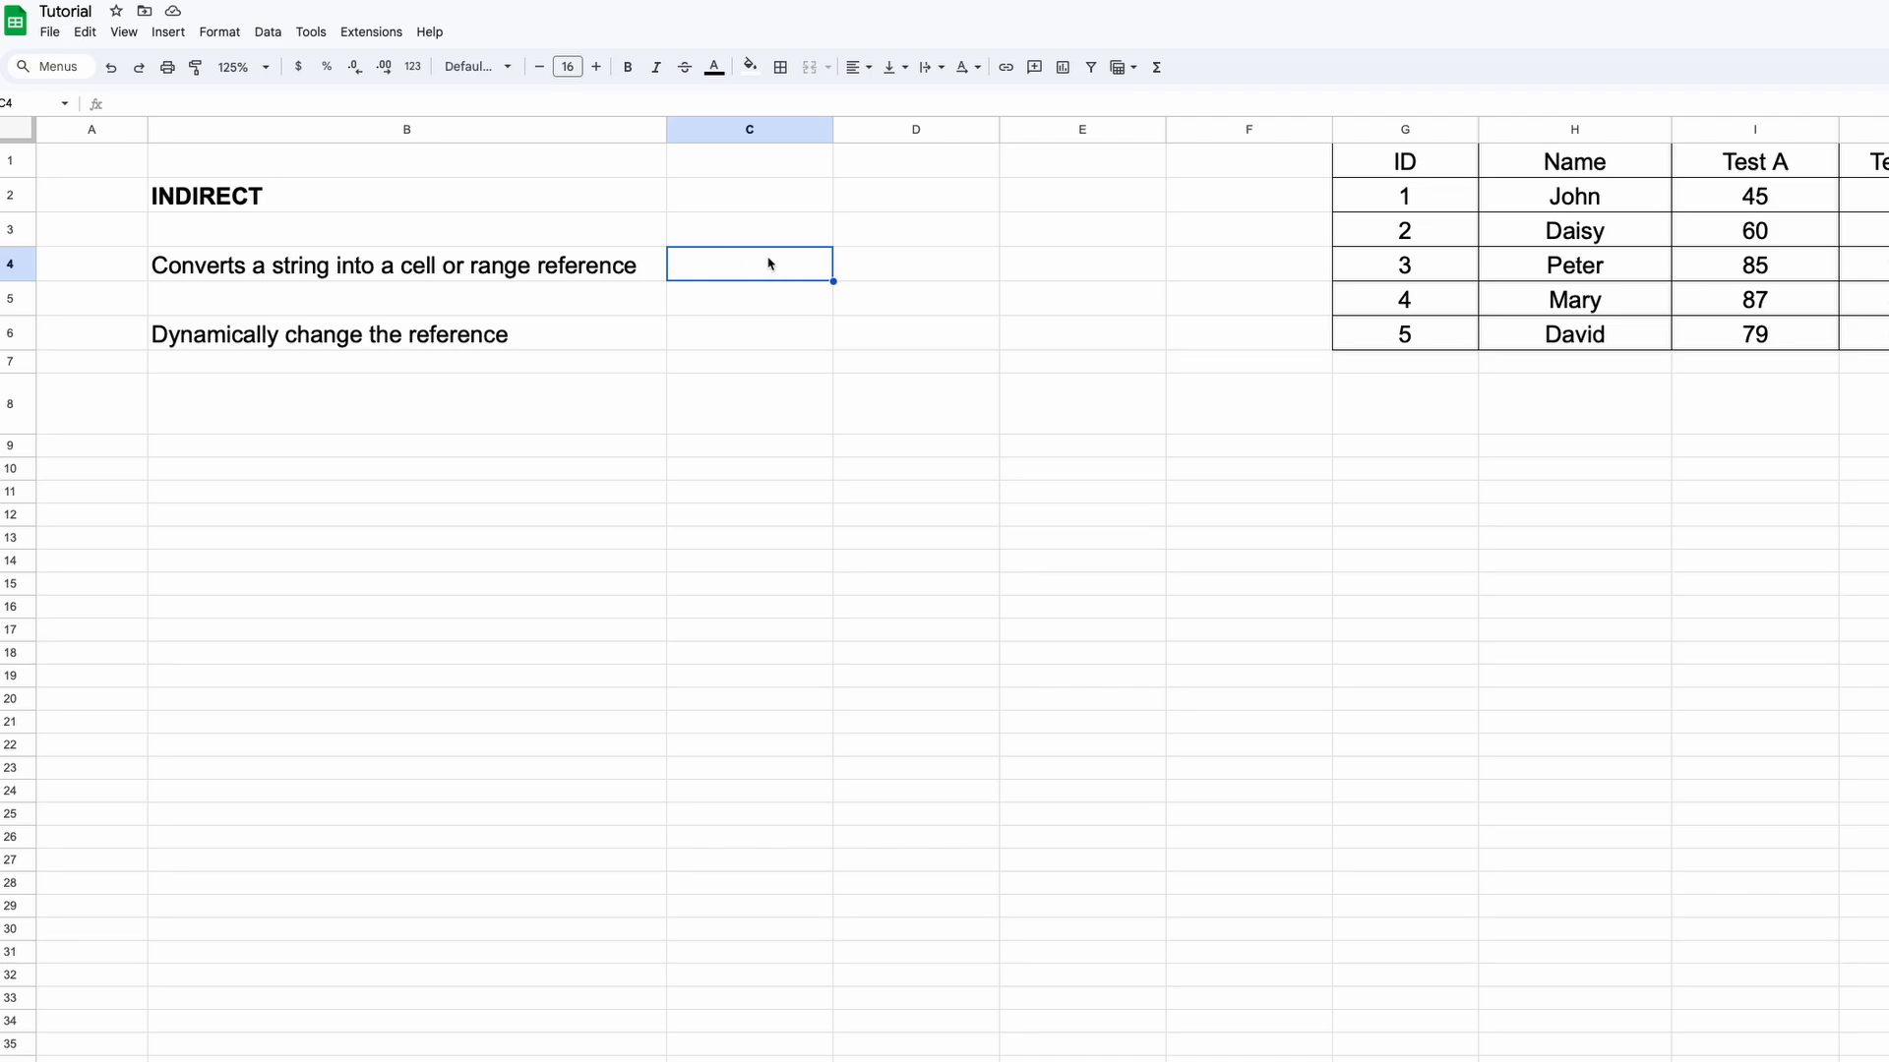
Highlight the ID, Name and test table and label cell H9 'Refer to Cell'
{"action": "left_click", "coordinate": [715, 338]}
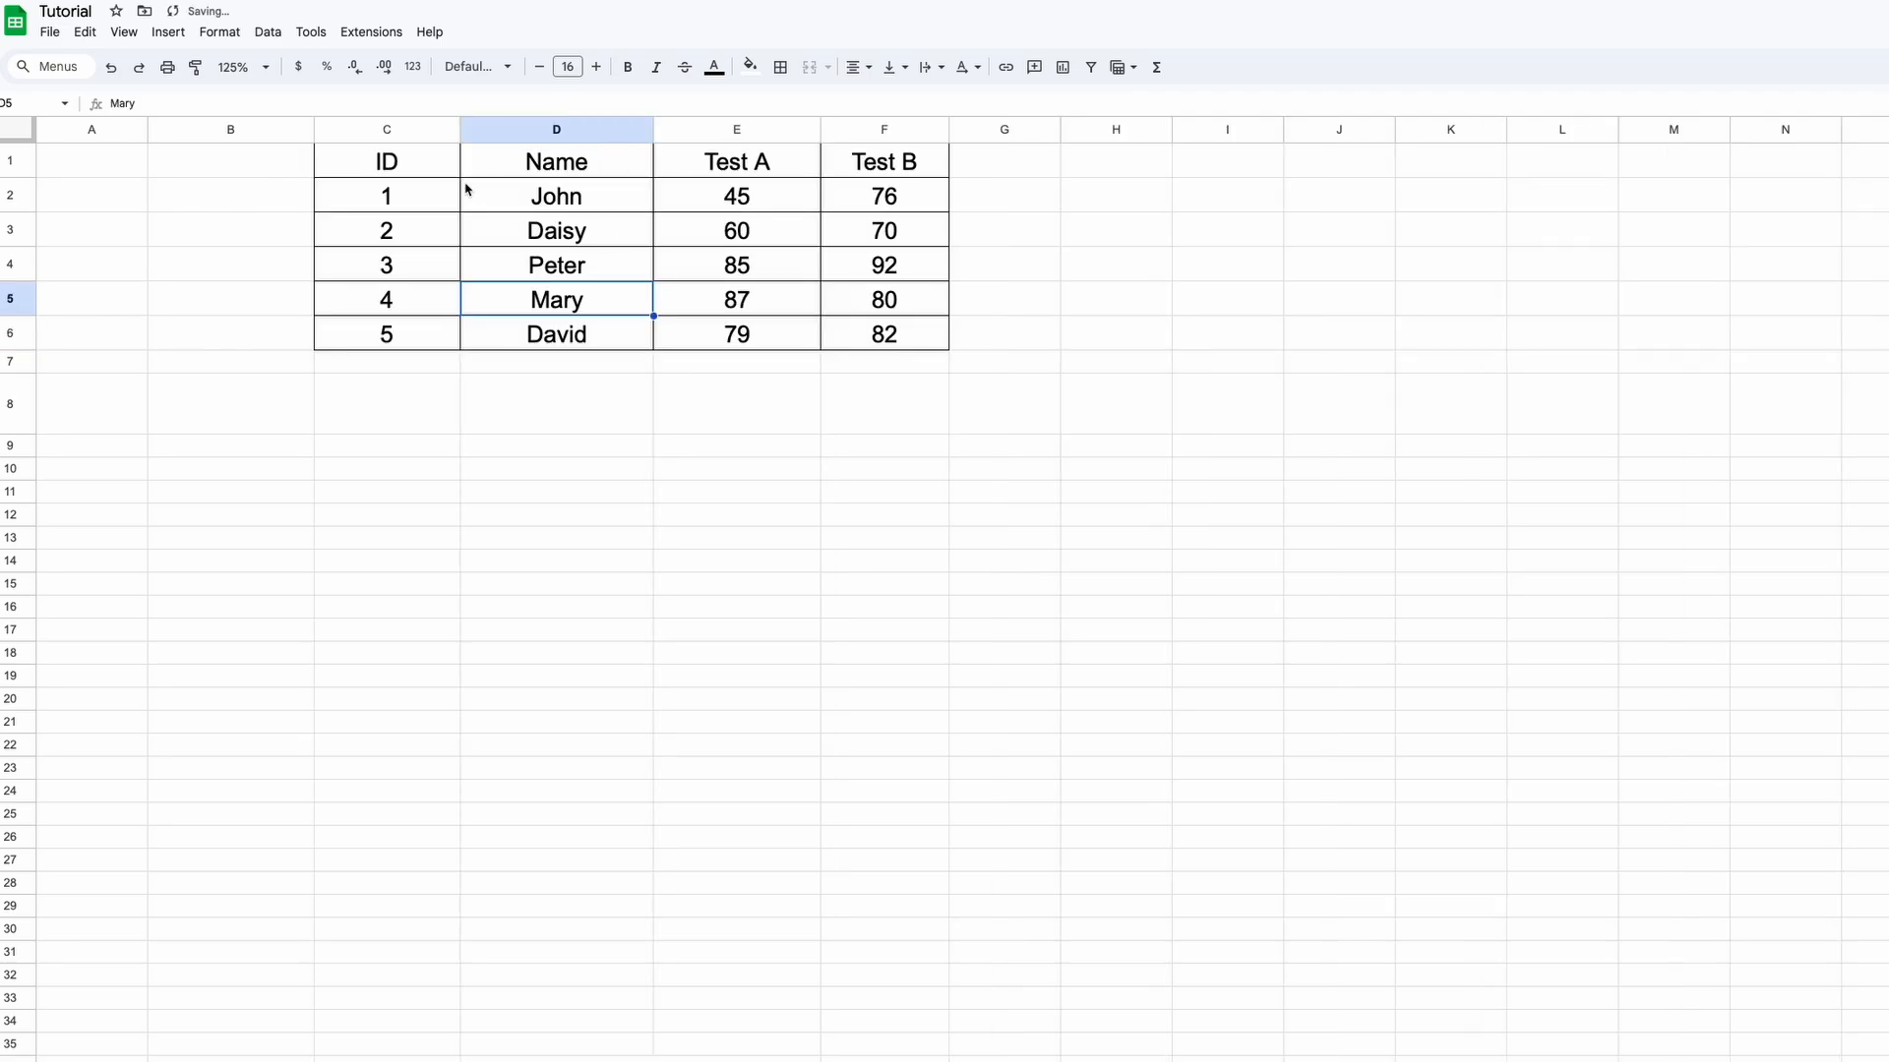
{"action": "left_click_drag", "start_coordinate": [429, 165], "coordinate": [923, 340]}
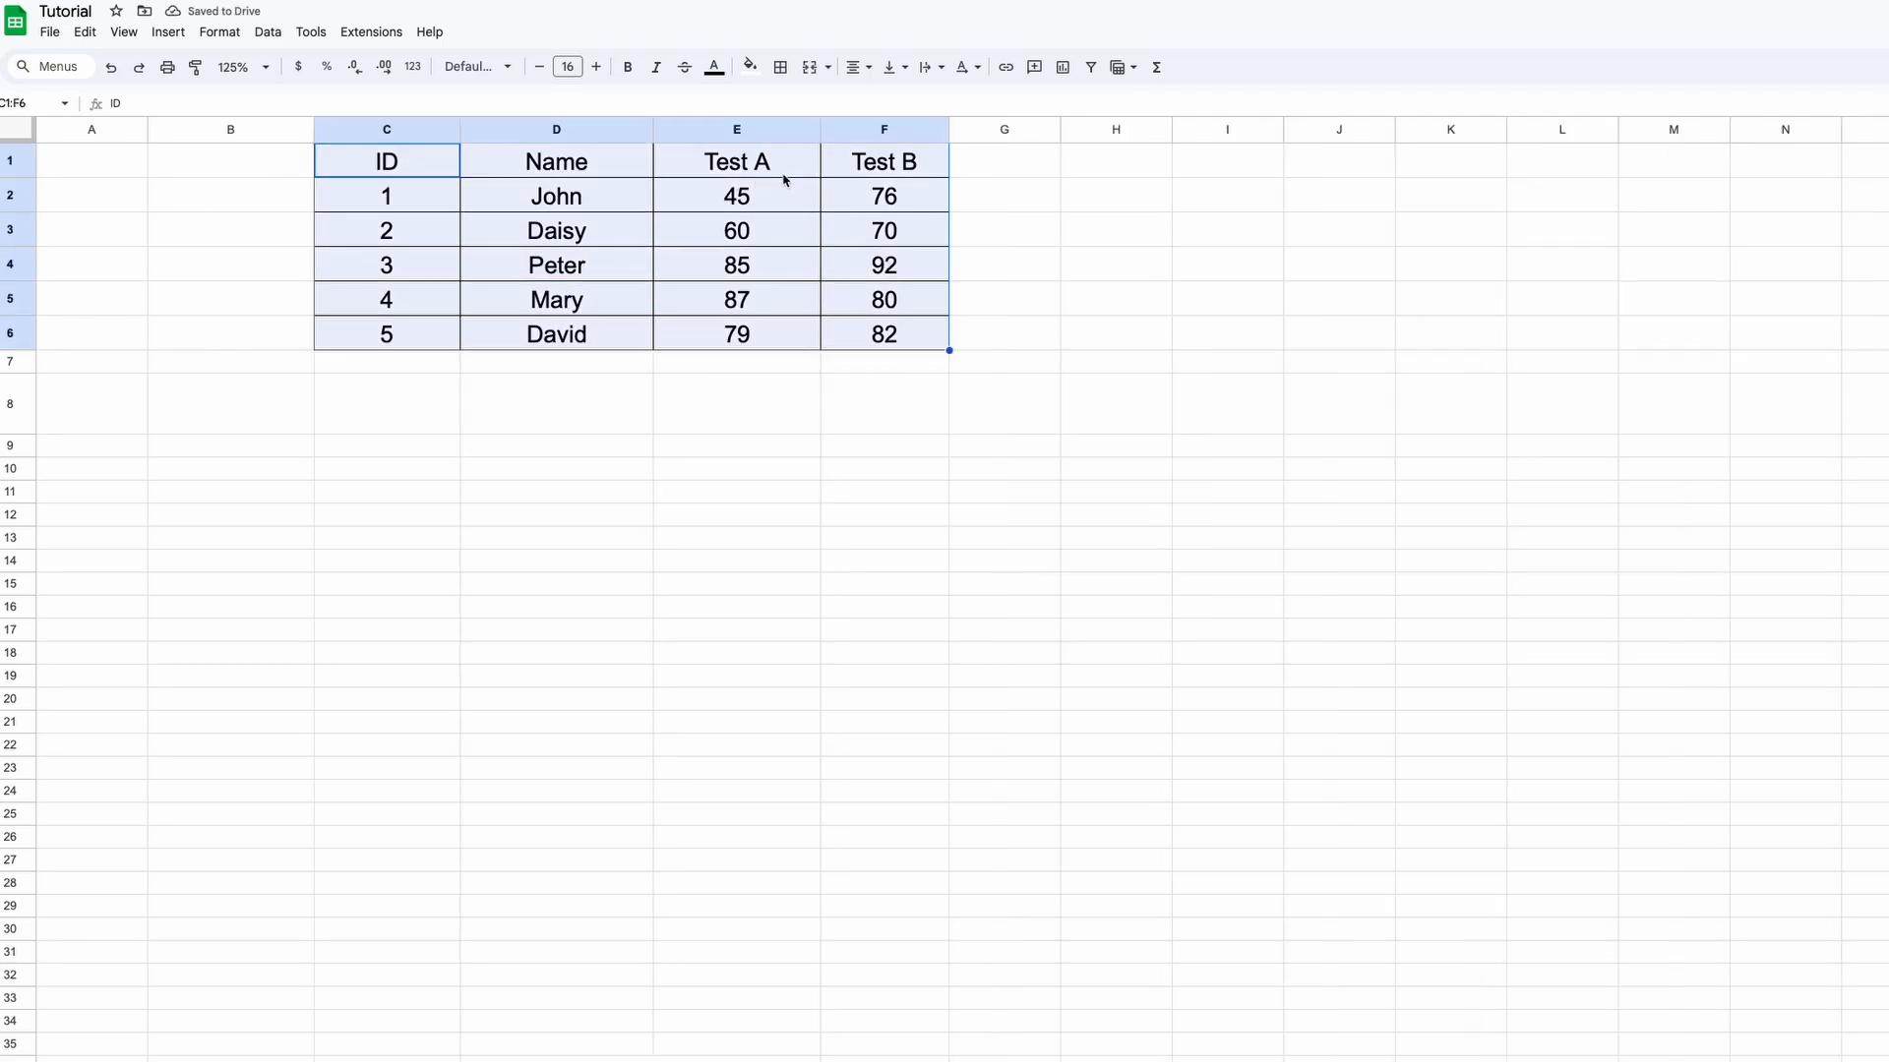
{"action": "left_click", "coordinate": [1170, 449]}
{"action": "type", "text": "Refer to Cell"}
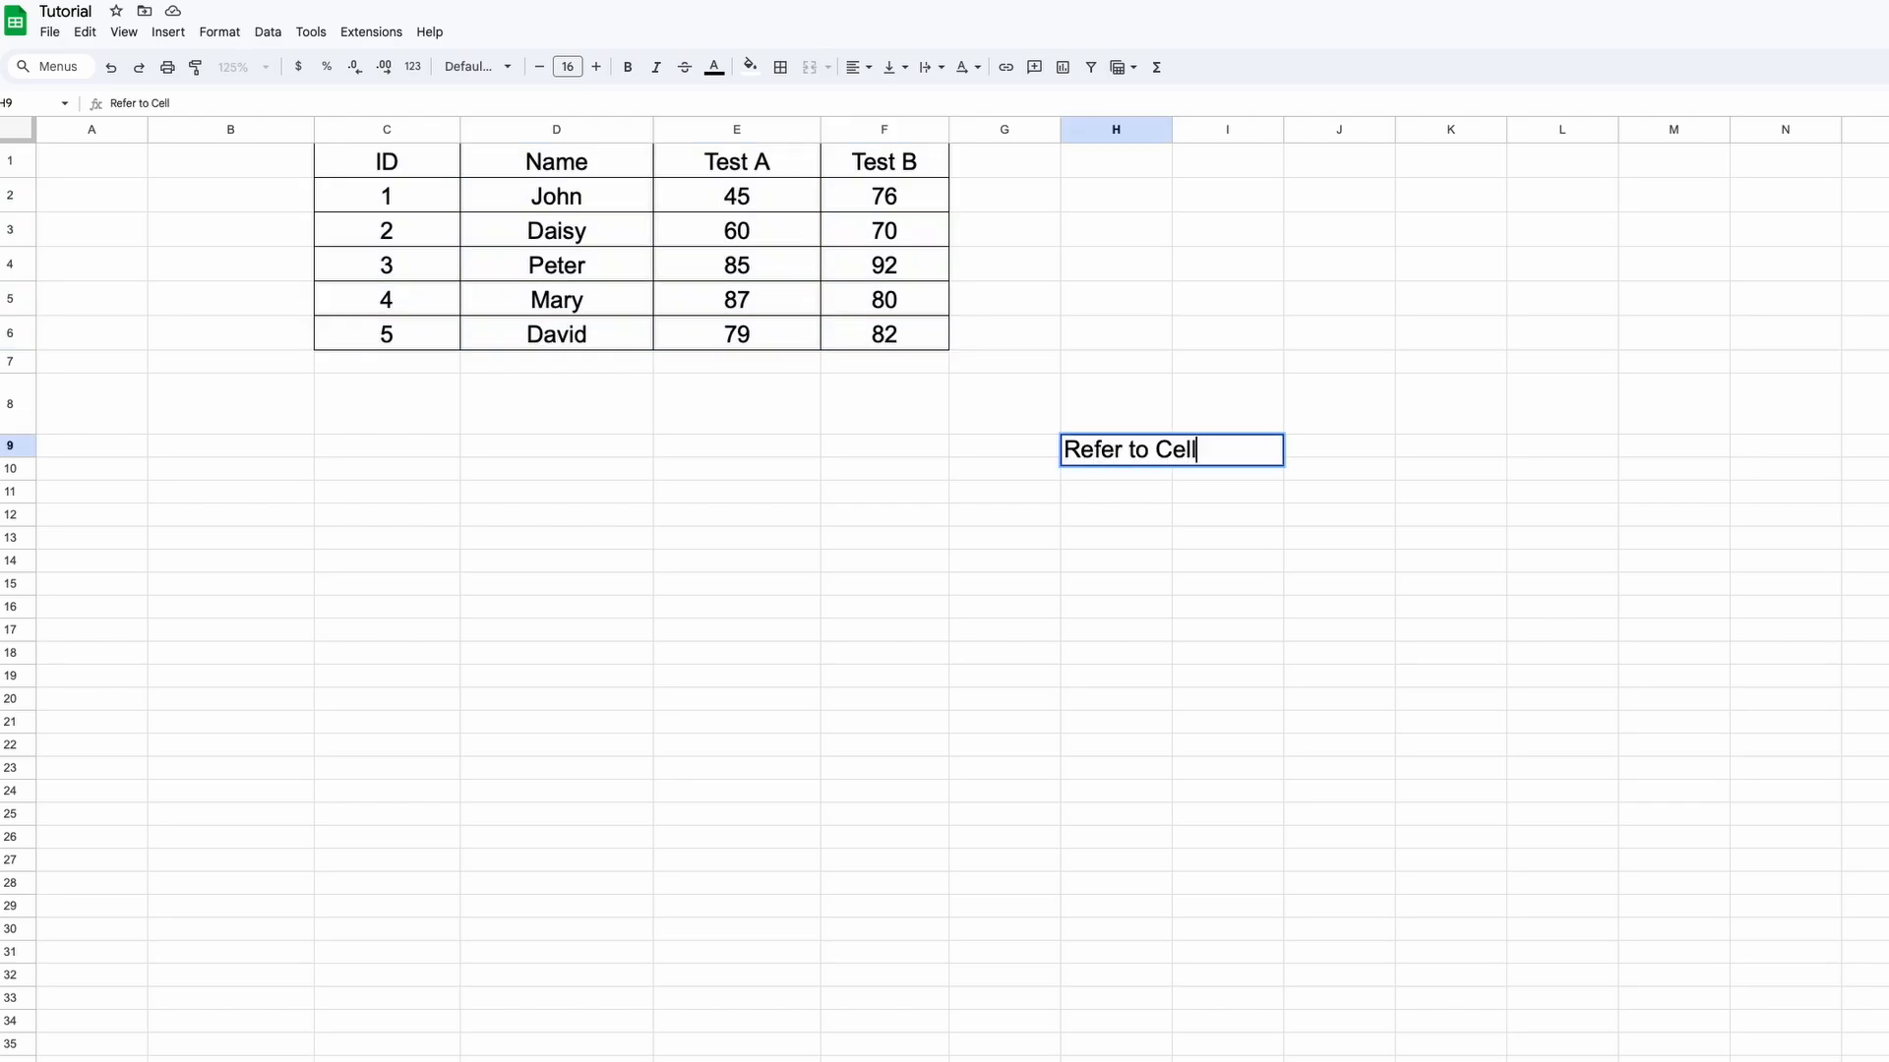
{"action": "key", "text": "Left"}
{"action": "key", "text": "Left"}
{"action": "key", "text": "Left"}
{"action": "key", "text": "Left"}
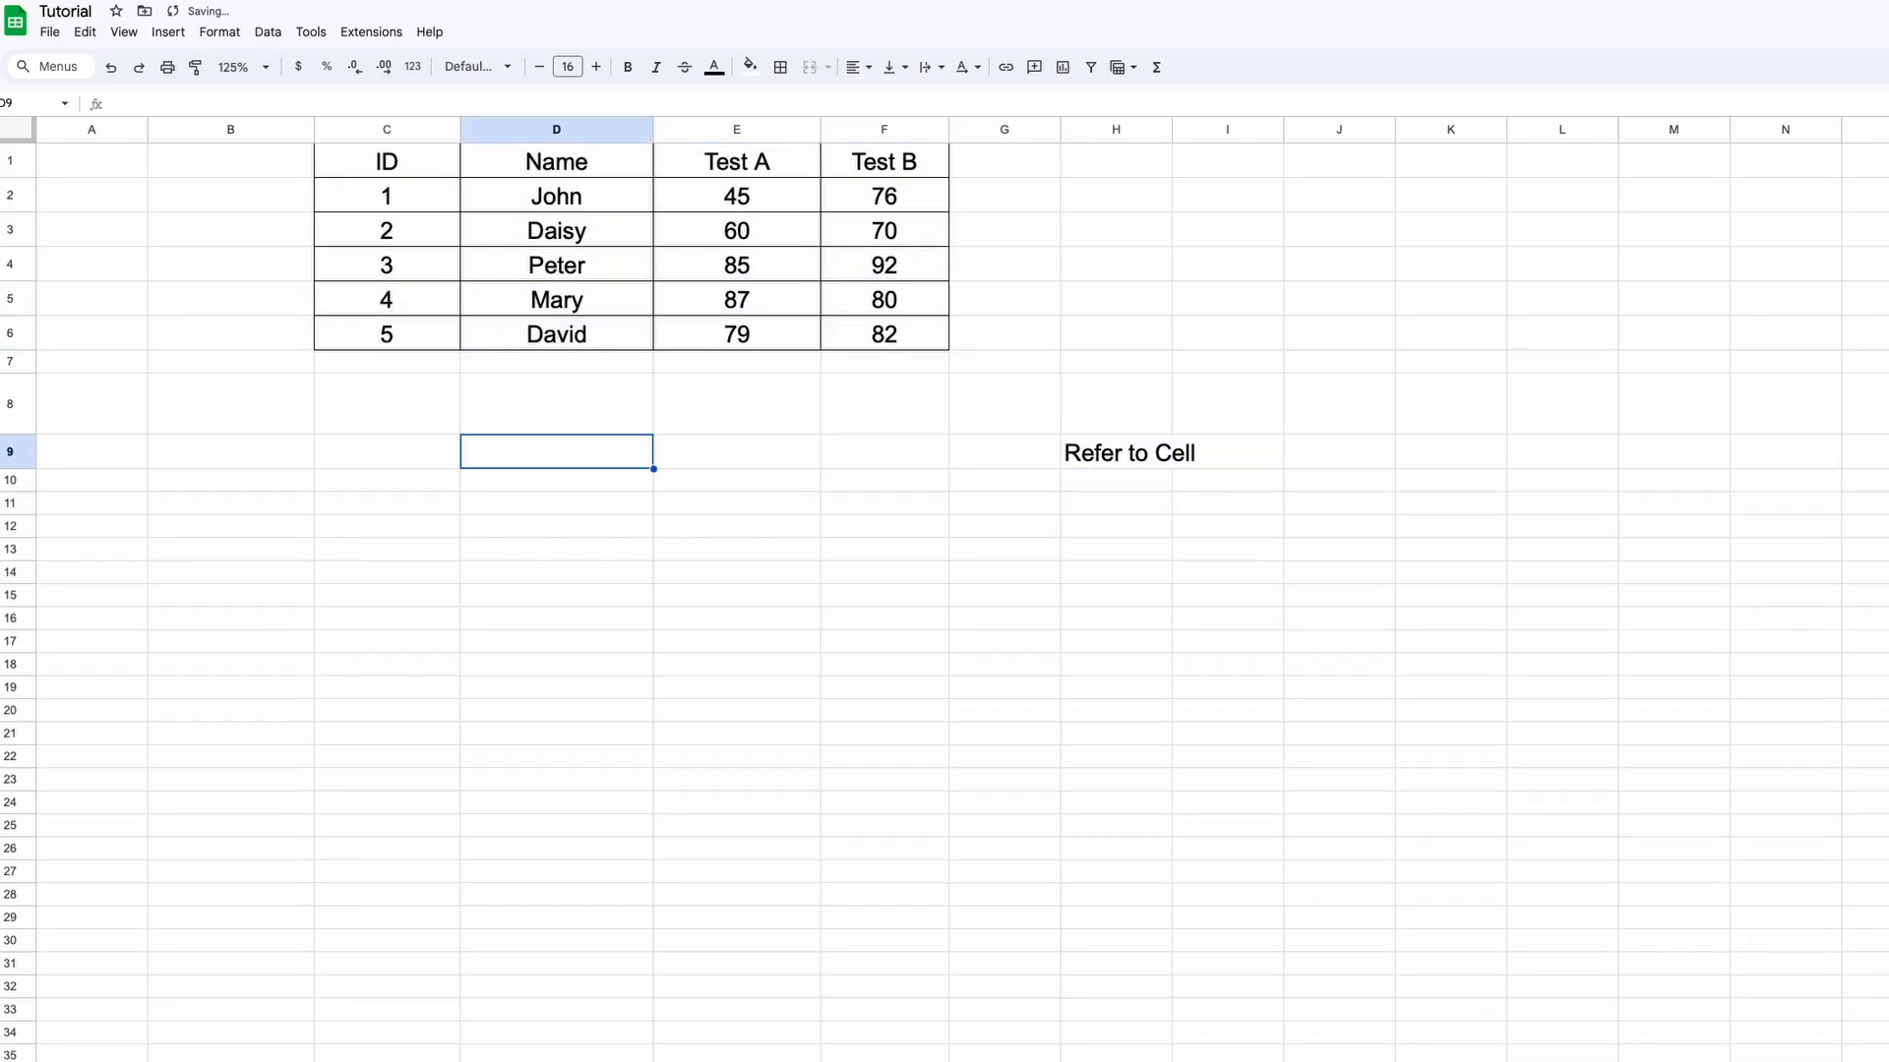
Enter =INDIRECT("E"&D9) in E9 and set D9 to 4, so it returns 85
{"action": "key", "text": "Right"}
{"action": "type", "text": "=INDIRECT"}
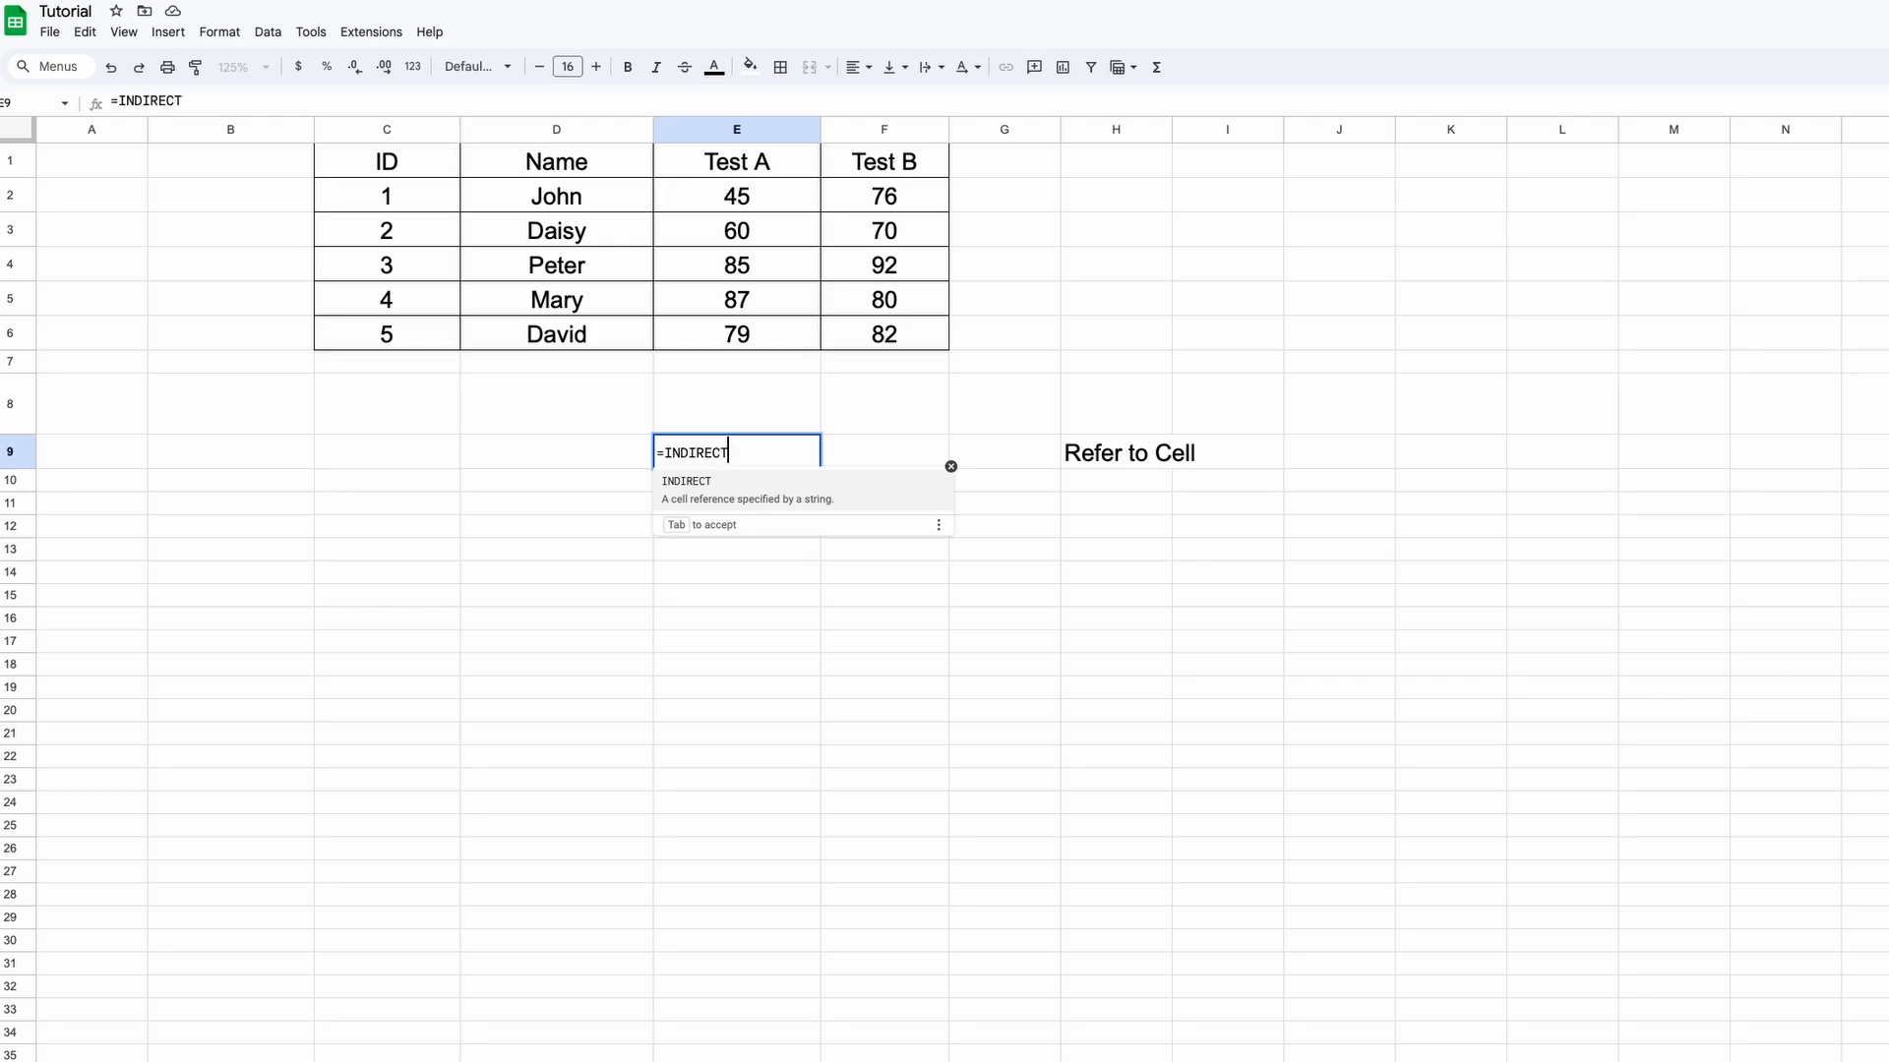
{"action": "type", "text": "(\"E\""}
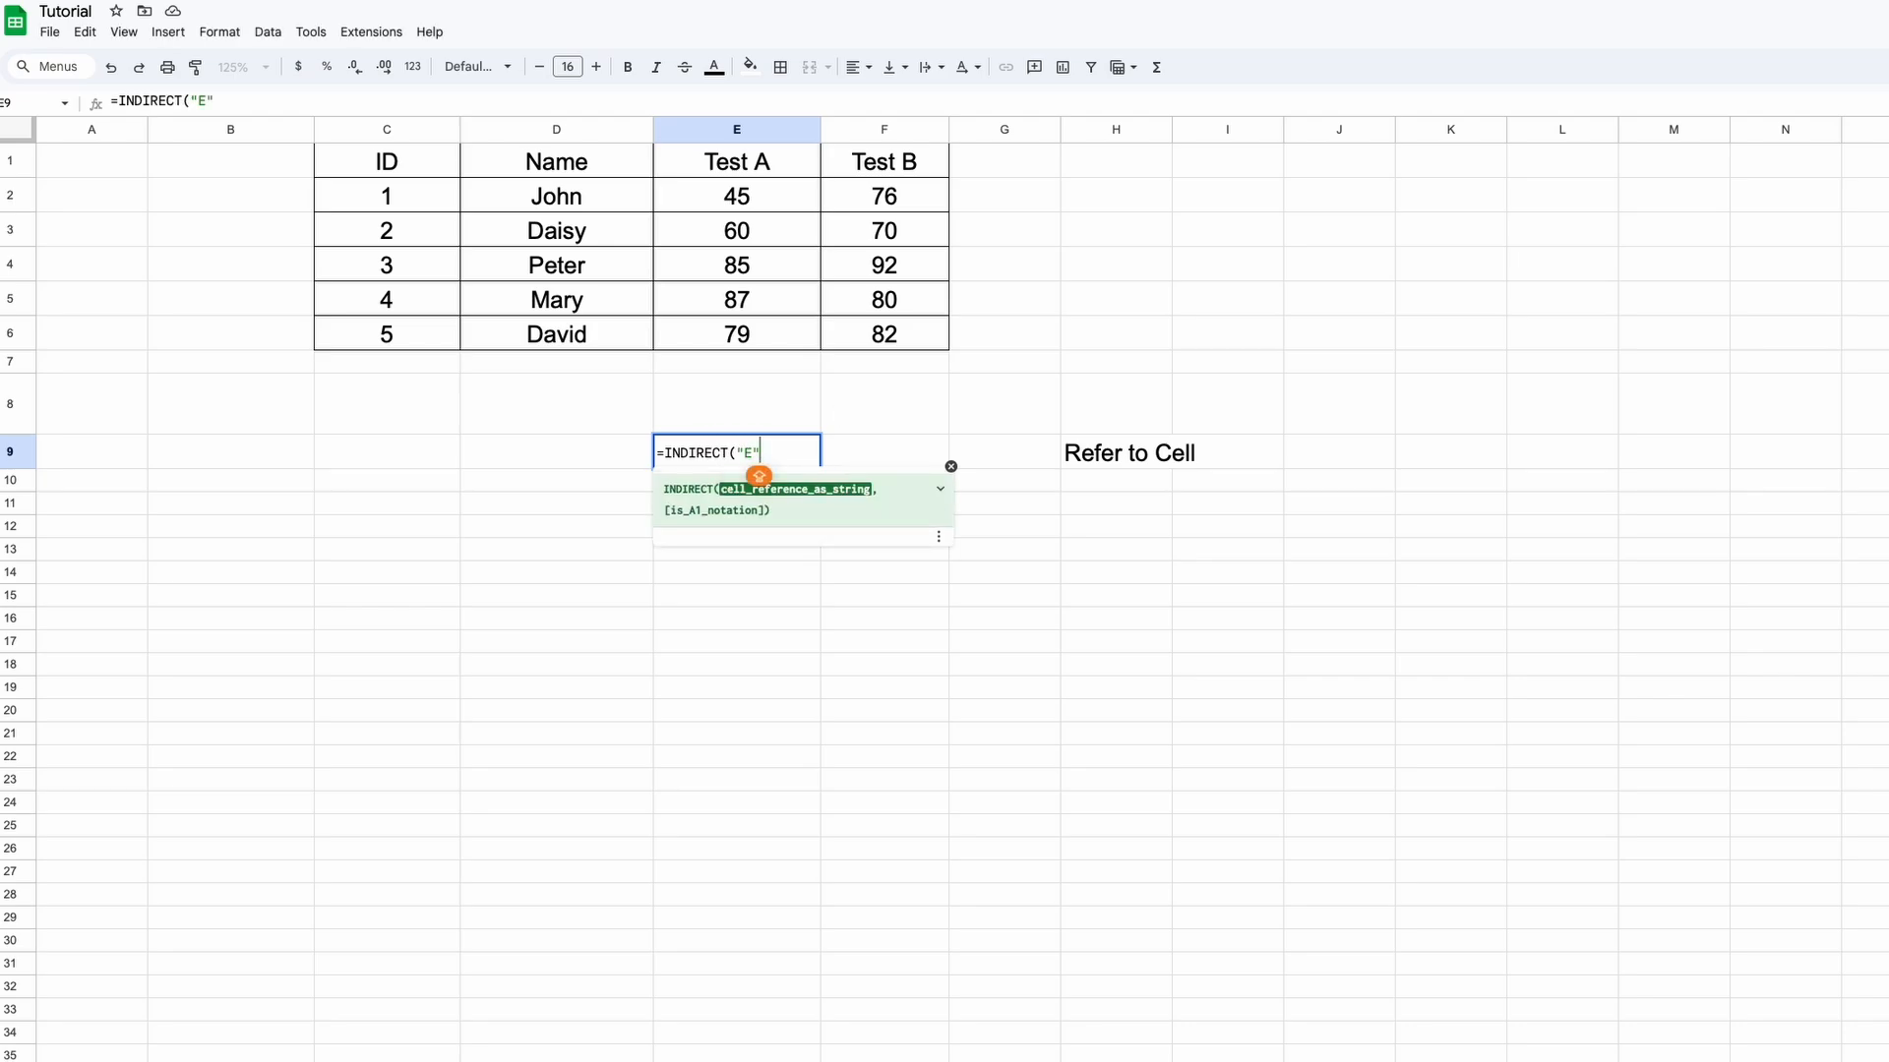
{"action": "type", "text": "&"}
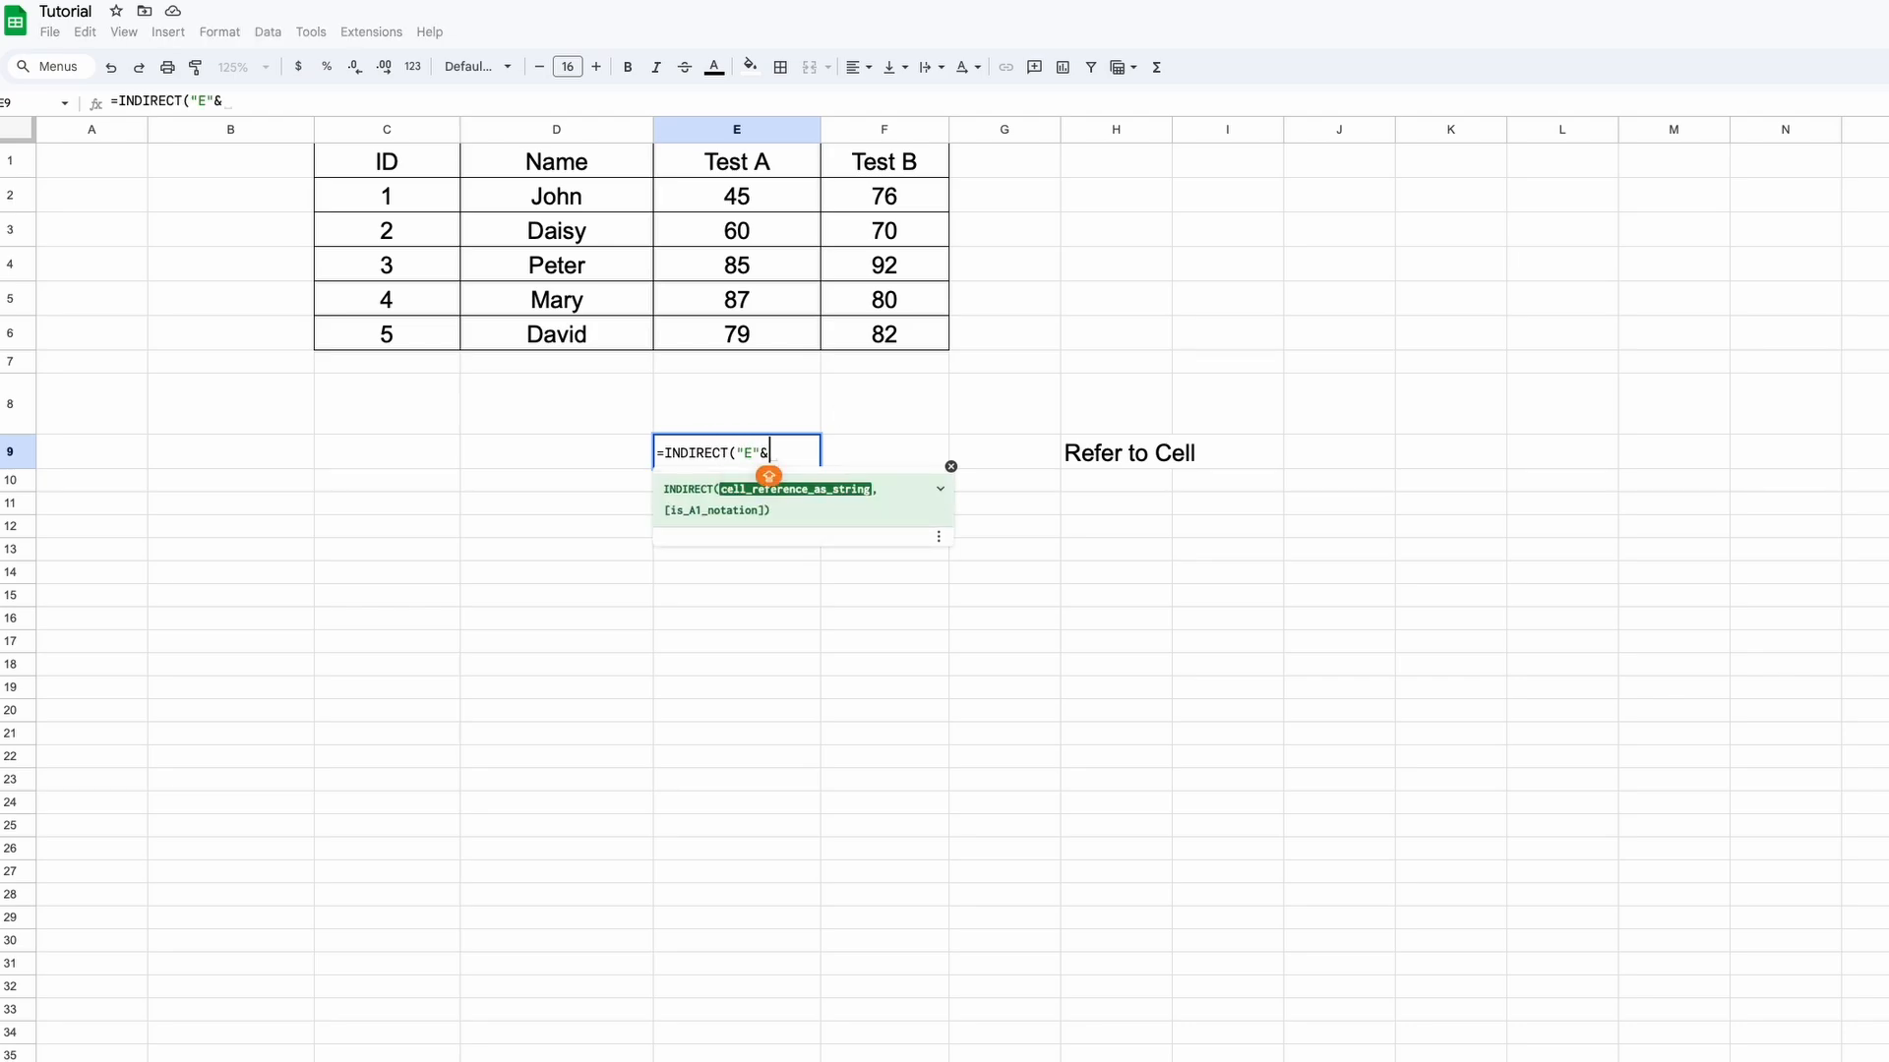
{"action": "left_click", "coordinate": [616, 460]}
{"action": "key", "text": "Return"}
{"action": "left_click", "coordinate": [602, 458]}
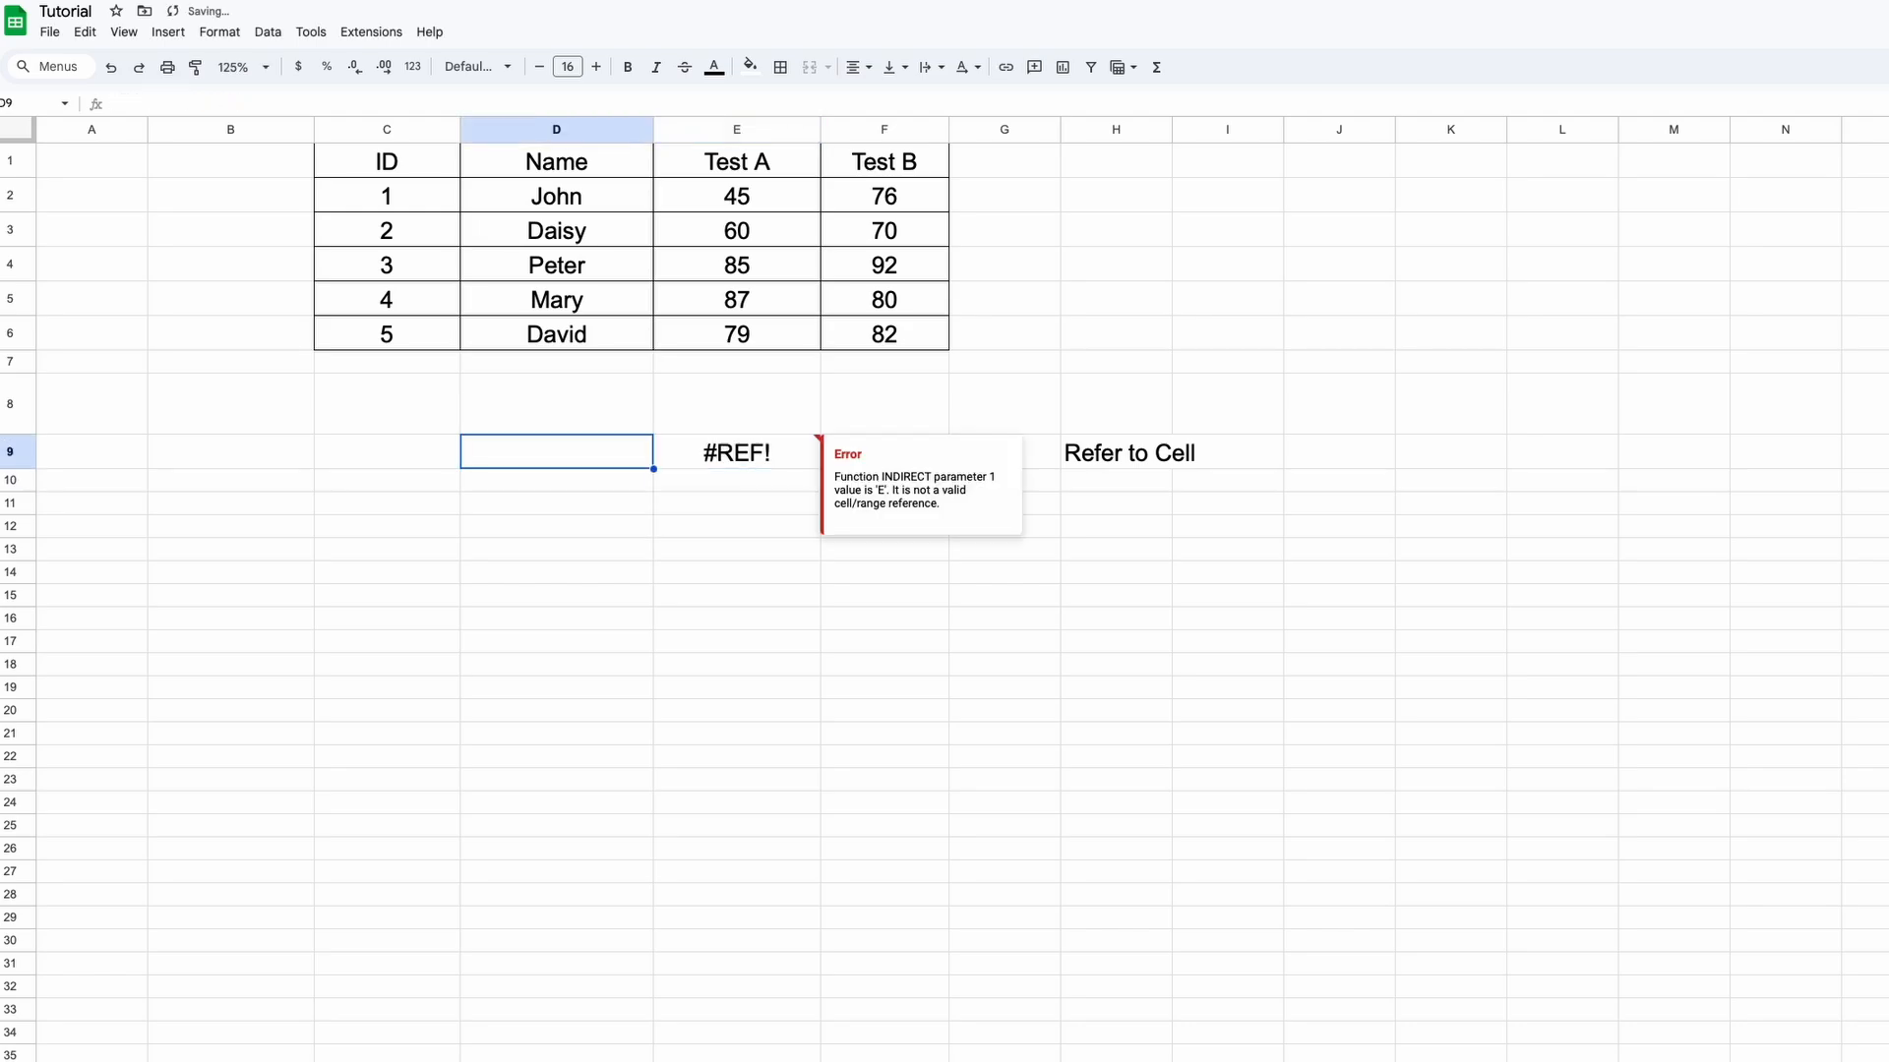
{"action": "type", "text": "4"}
{"action": "key", "text": "Return"}
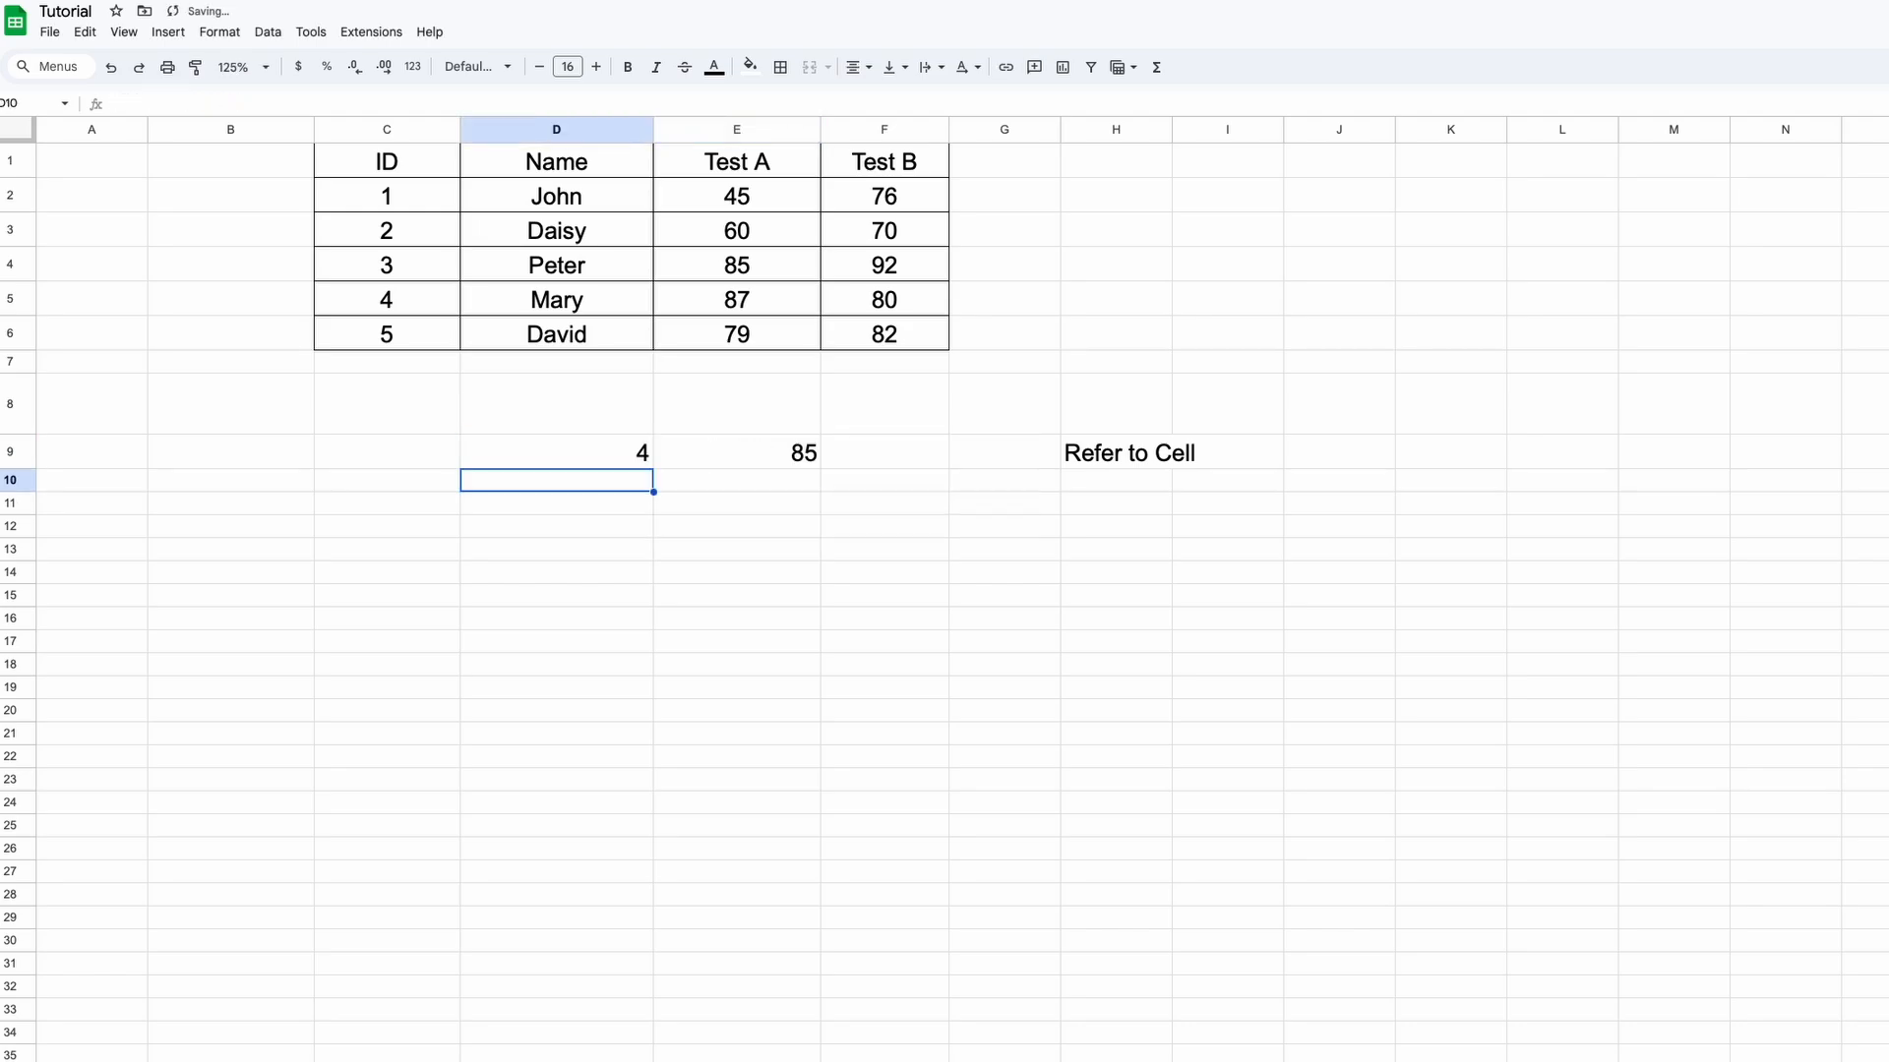
Trace how D9's row number 4 points E9's INDIRECT formula to cell E4 holding 85
{"action": "left_click", "coordinate": [605, 460]}
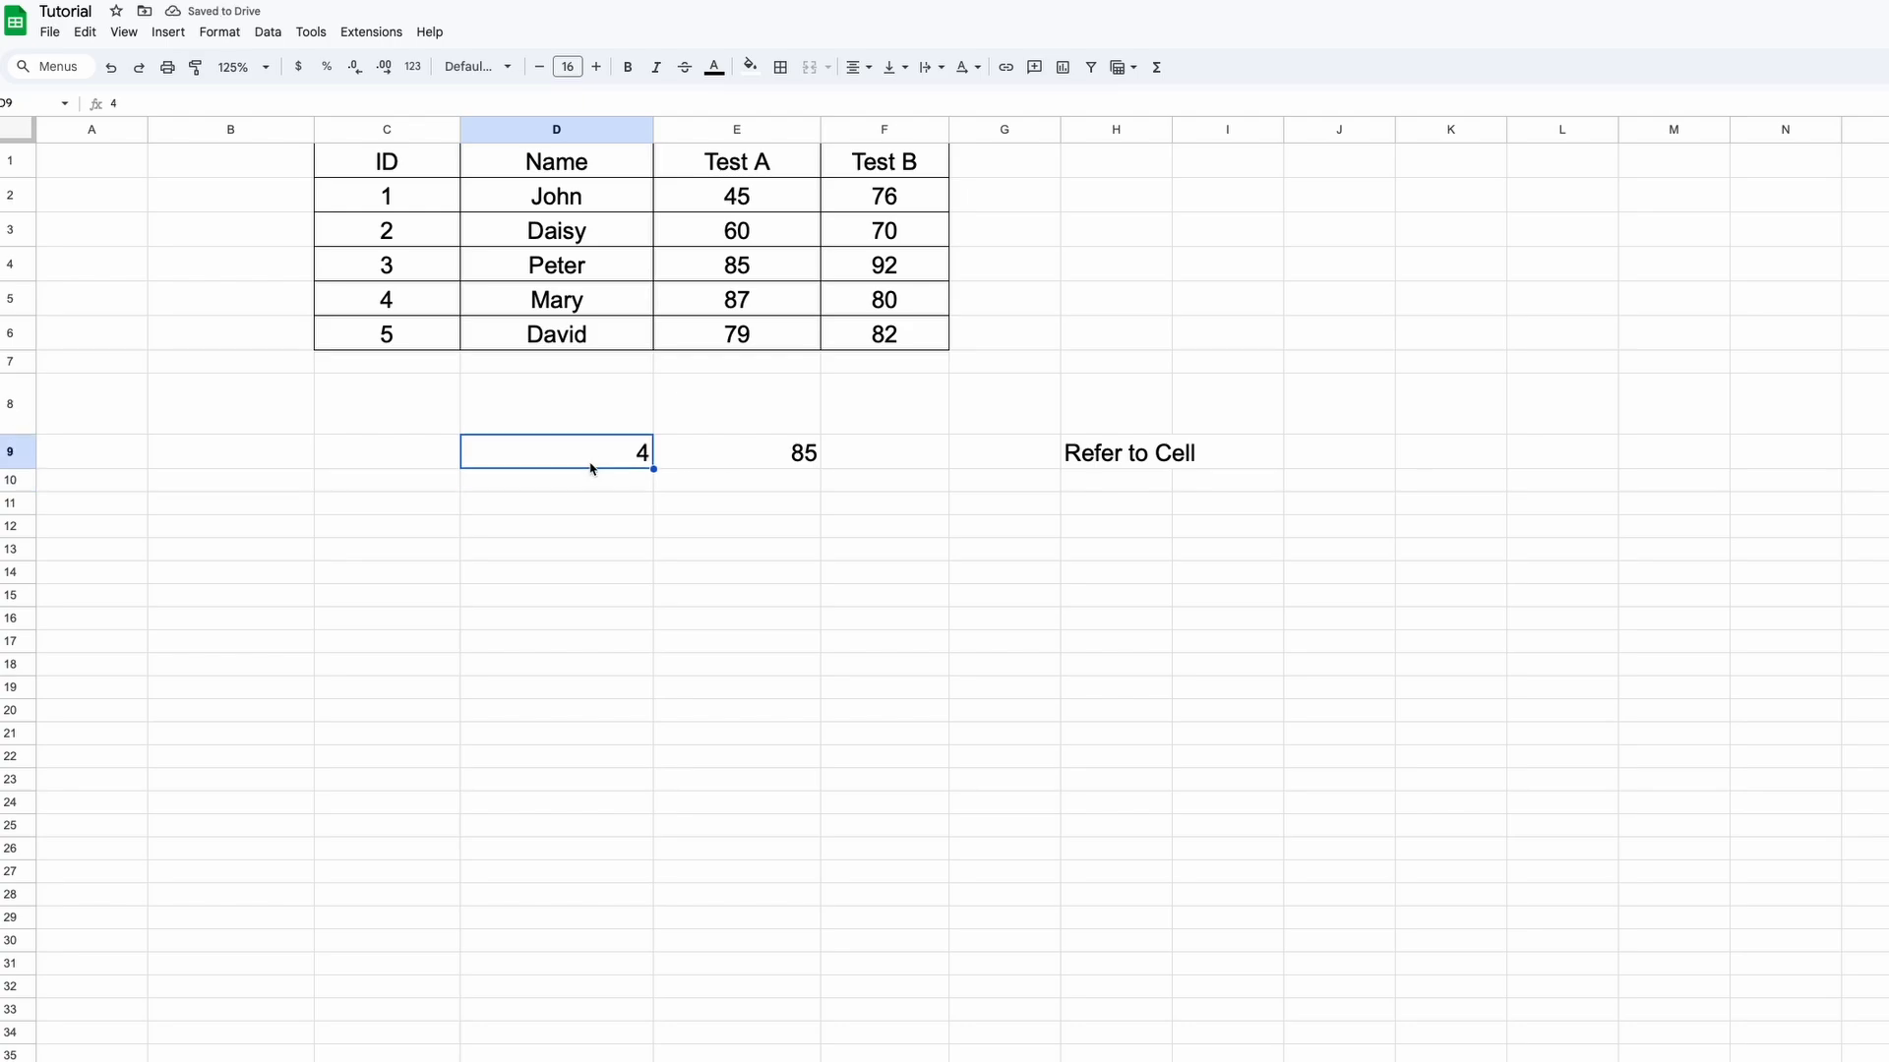
{"action": "left_click", "coordinate": [726, 455]}
{"action": "left_click", "coordinate": [779, 275]}
{"action": "left_click", "coordinate": [767, 165]}
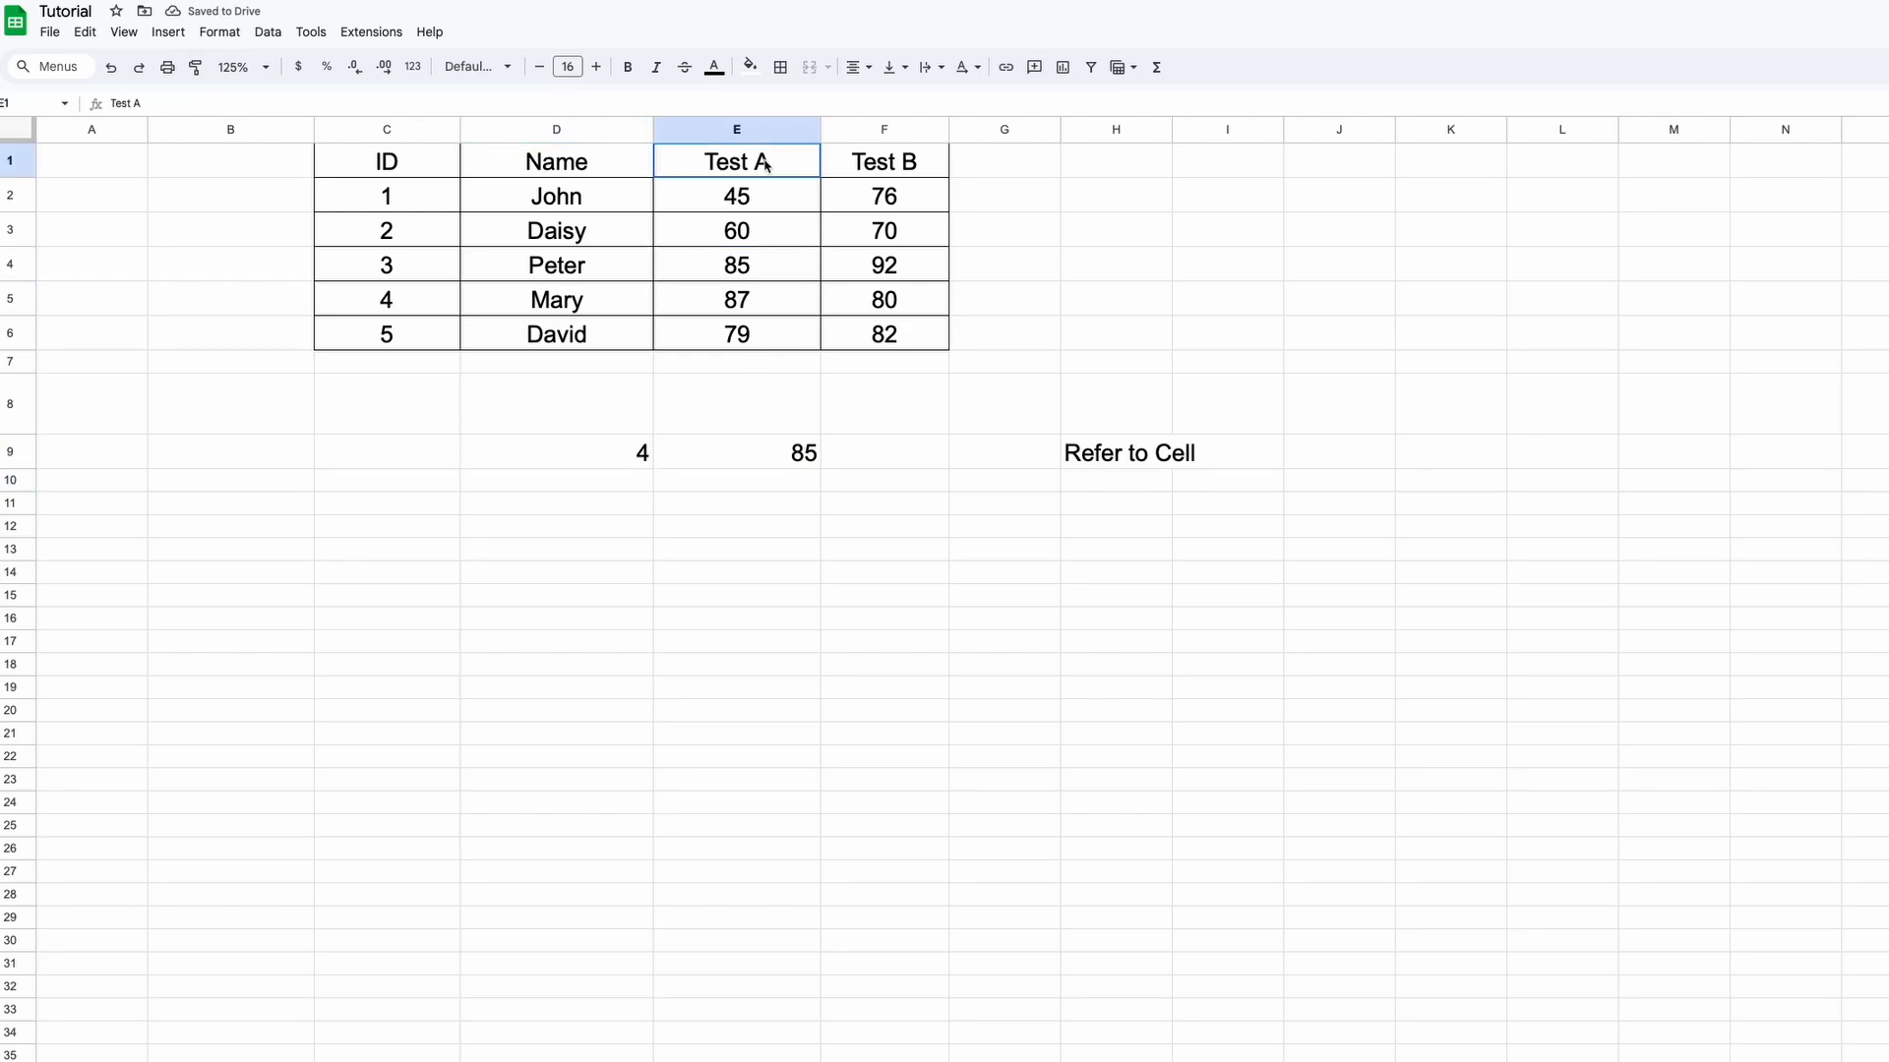
{"action": "left_click", "coordinate": [766, 205]}
{"action": "left_click", "coordinate": [761, 238]}
{"action": "left_click", "coordinate": [763, 277]}
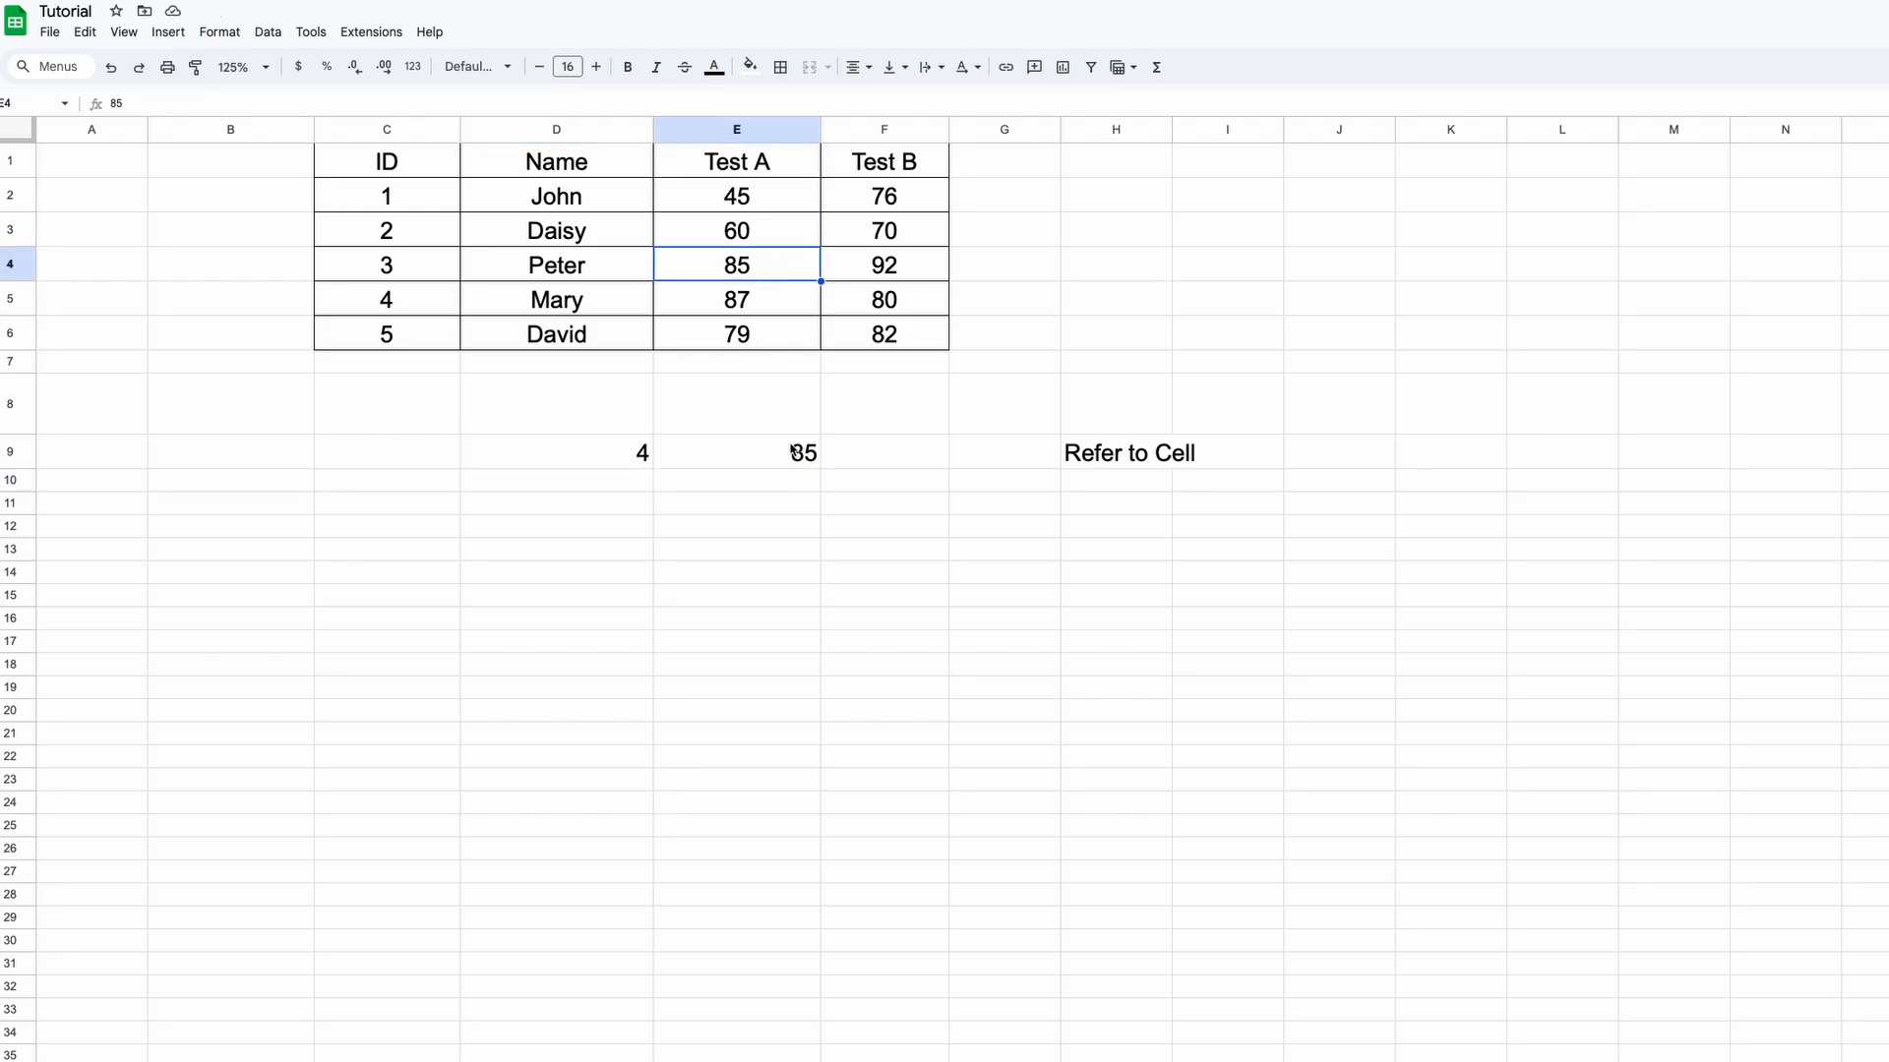
{"action": "left_click", "coordinate": [637, 458]}
{"action": "left_click", "coordinate": [754, 463]}
Note E4 in F9, then change D9's row number to 3
{"action": "key", "text": "Right"}
{"action": "type", "text": "E4"}
{"action": "key", "text": "Return"}
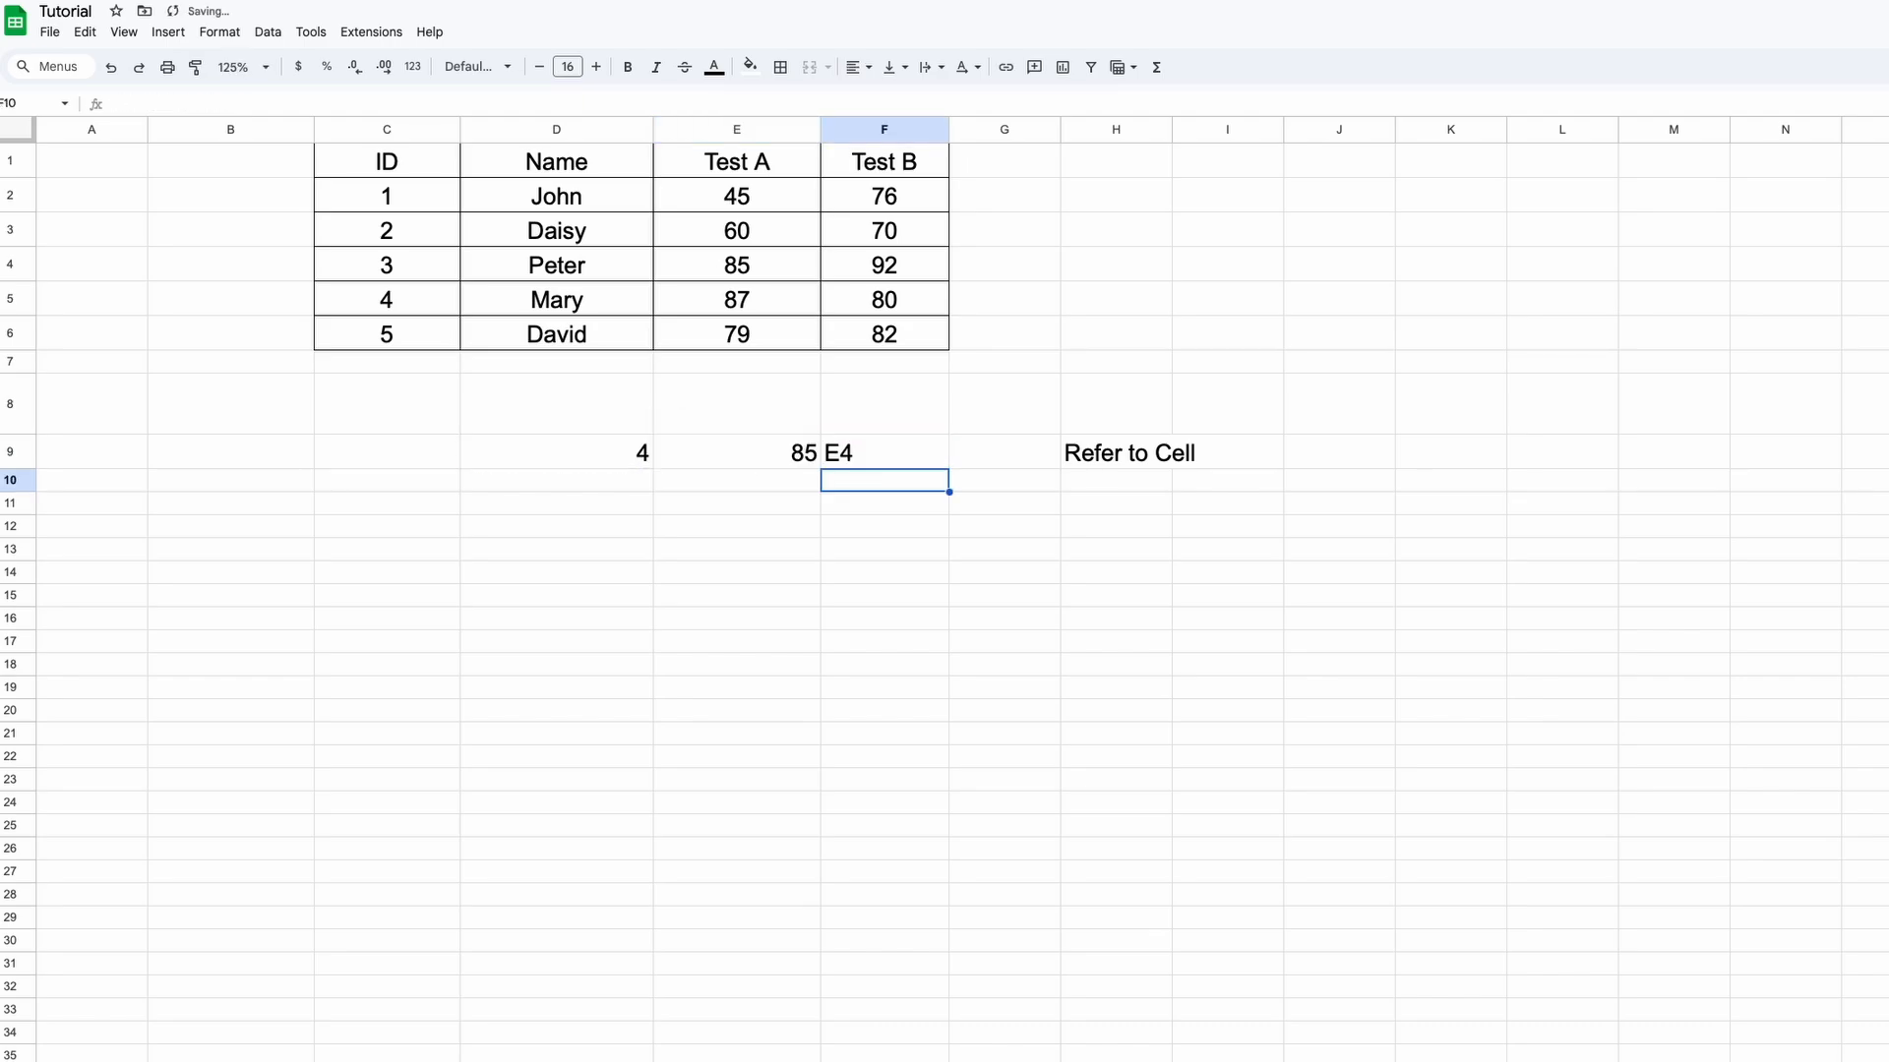
{"action": "key", "text": "Up"}
{"action": "key", "text": "Left"}
{"action": "key", "text": "Left"}
{"action": "type", "text": "3"}
{"action": "key", "text": "Return"}
{"action": "key", "text": "Up"}
{"action": "key", "text": "Right"}
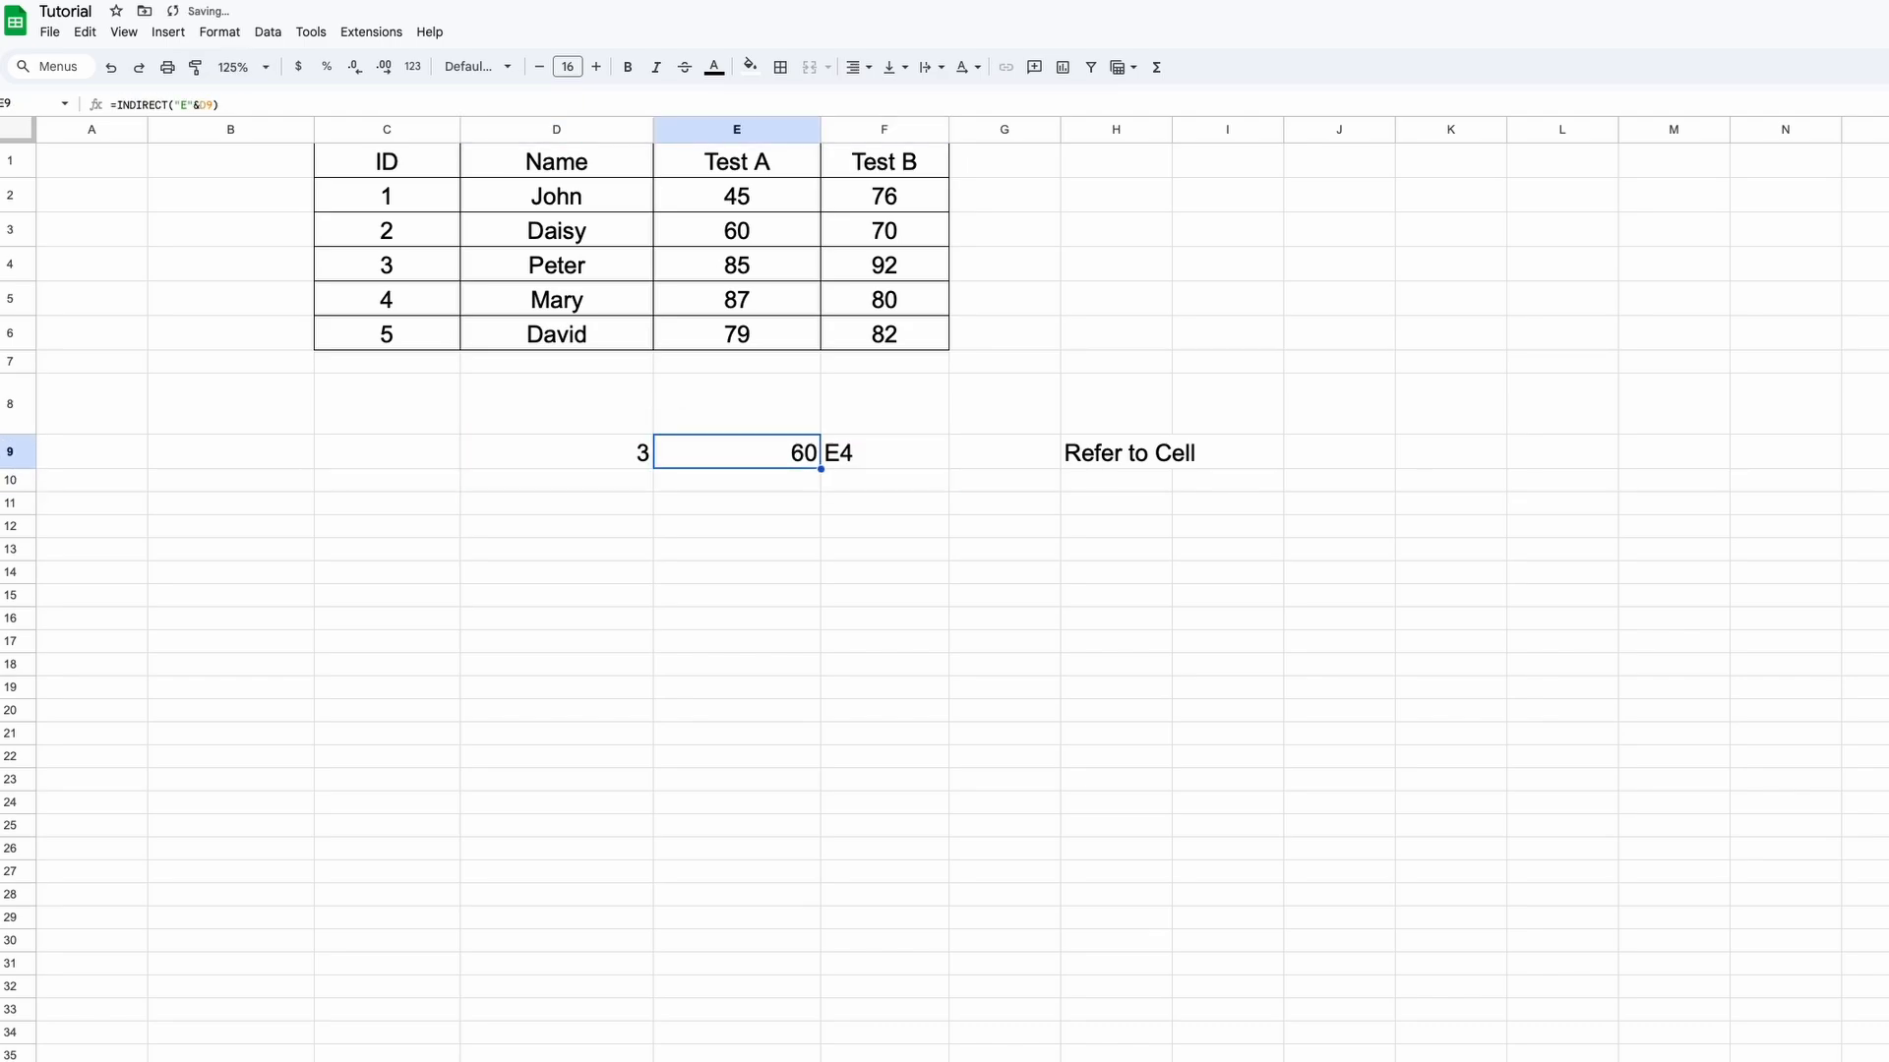
{"action": "key", "text": "Right"}
Confirm E9 now shows 60 from cell E3 and update F9's note to E3
{"action": "left_click", "coordinate": [809, 460]}
{"action": "left_click", "coordinate": [777, 175]}
{"action": "left_click", "coordinate": [773, 196]}
{"action": "left_click", "coordinate": [769, 237]}
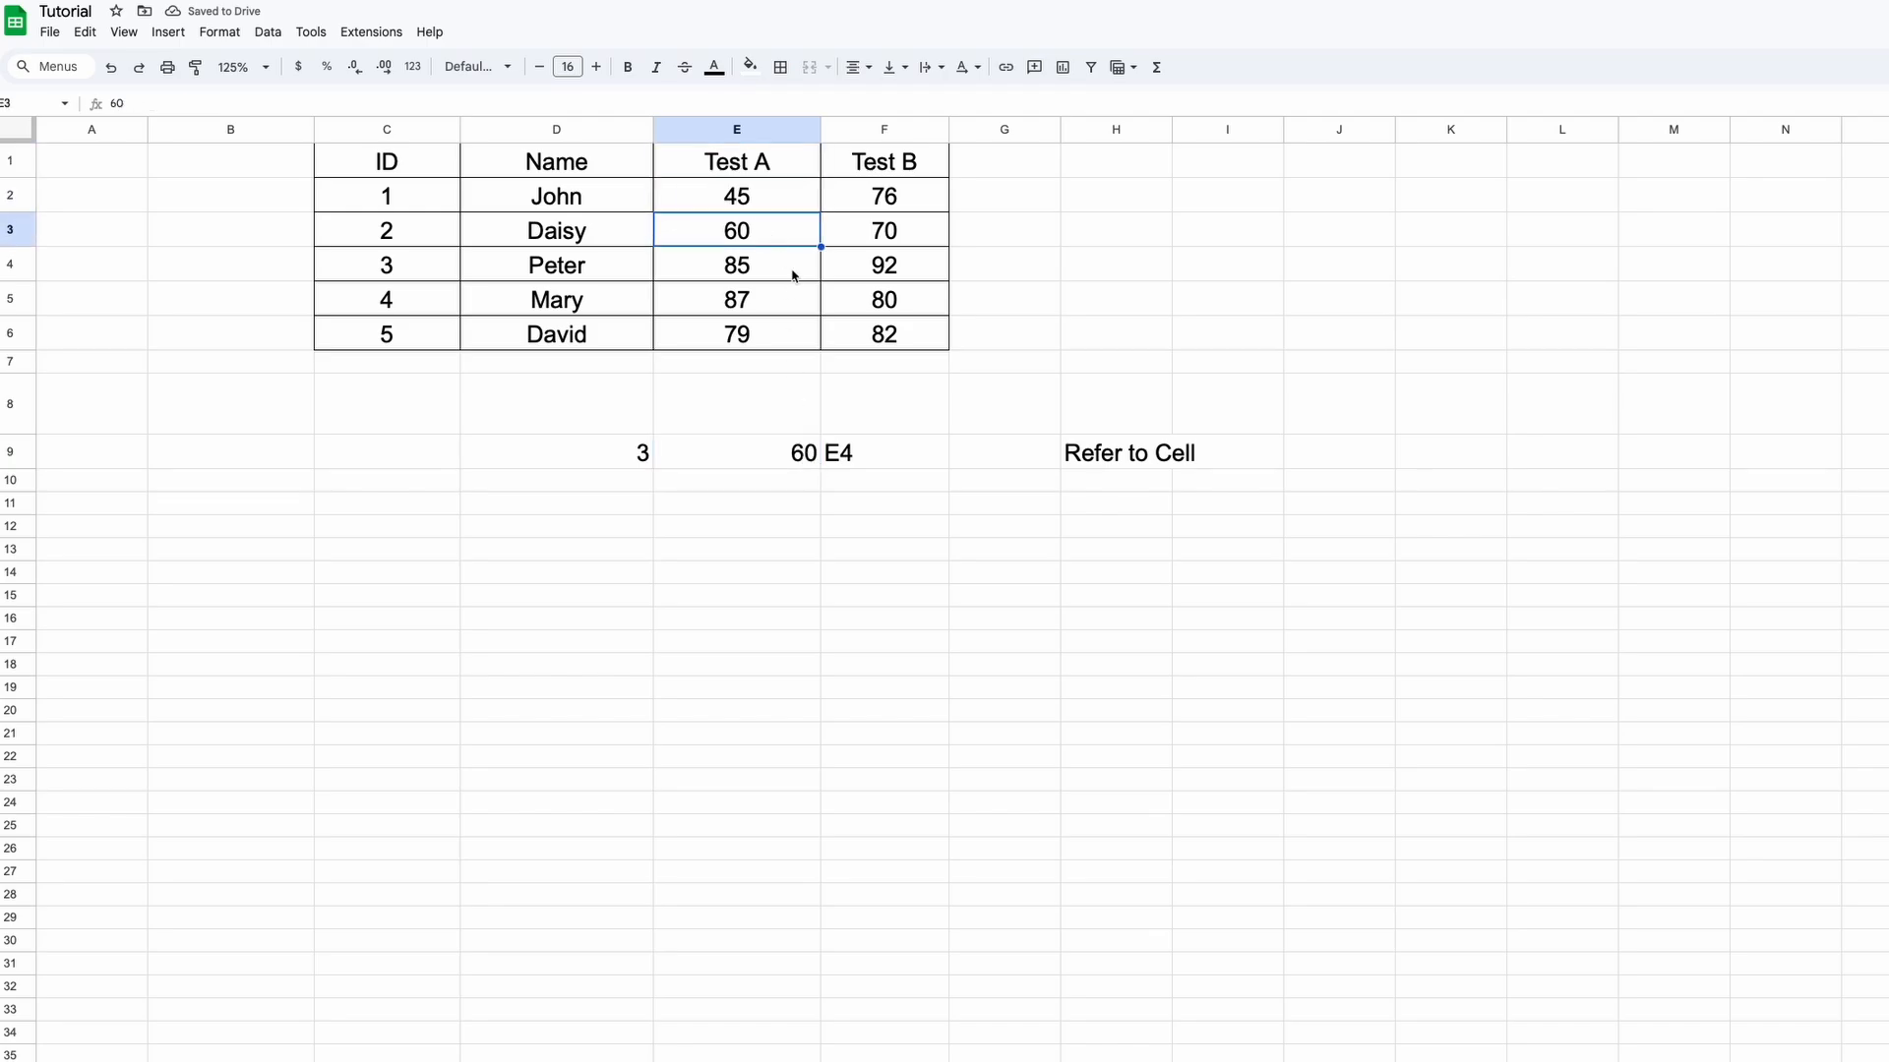
{"action": "double_click", "coordinate": [854, 451]}
{"action": "key", "text": "BackSpace"}
{"action": "type", "text": "3"}
{"action": "key", "text": "Return"}
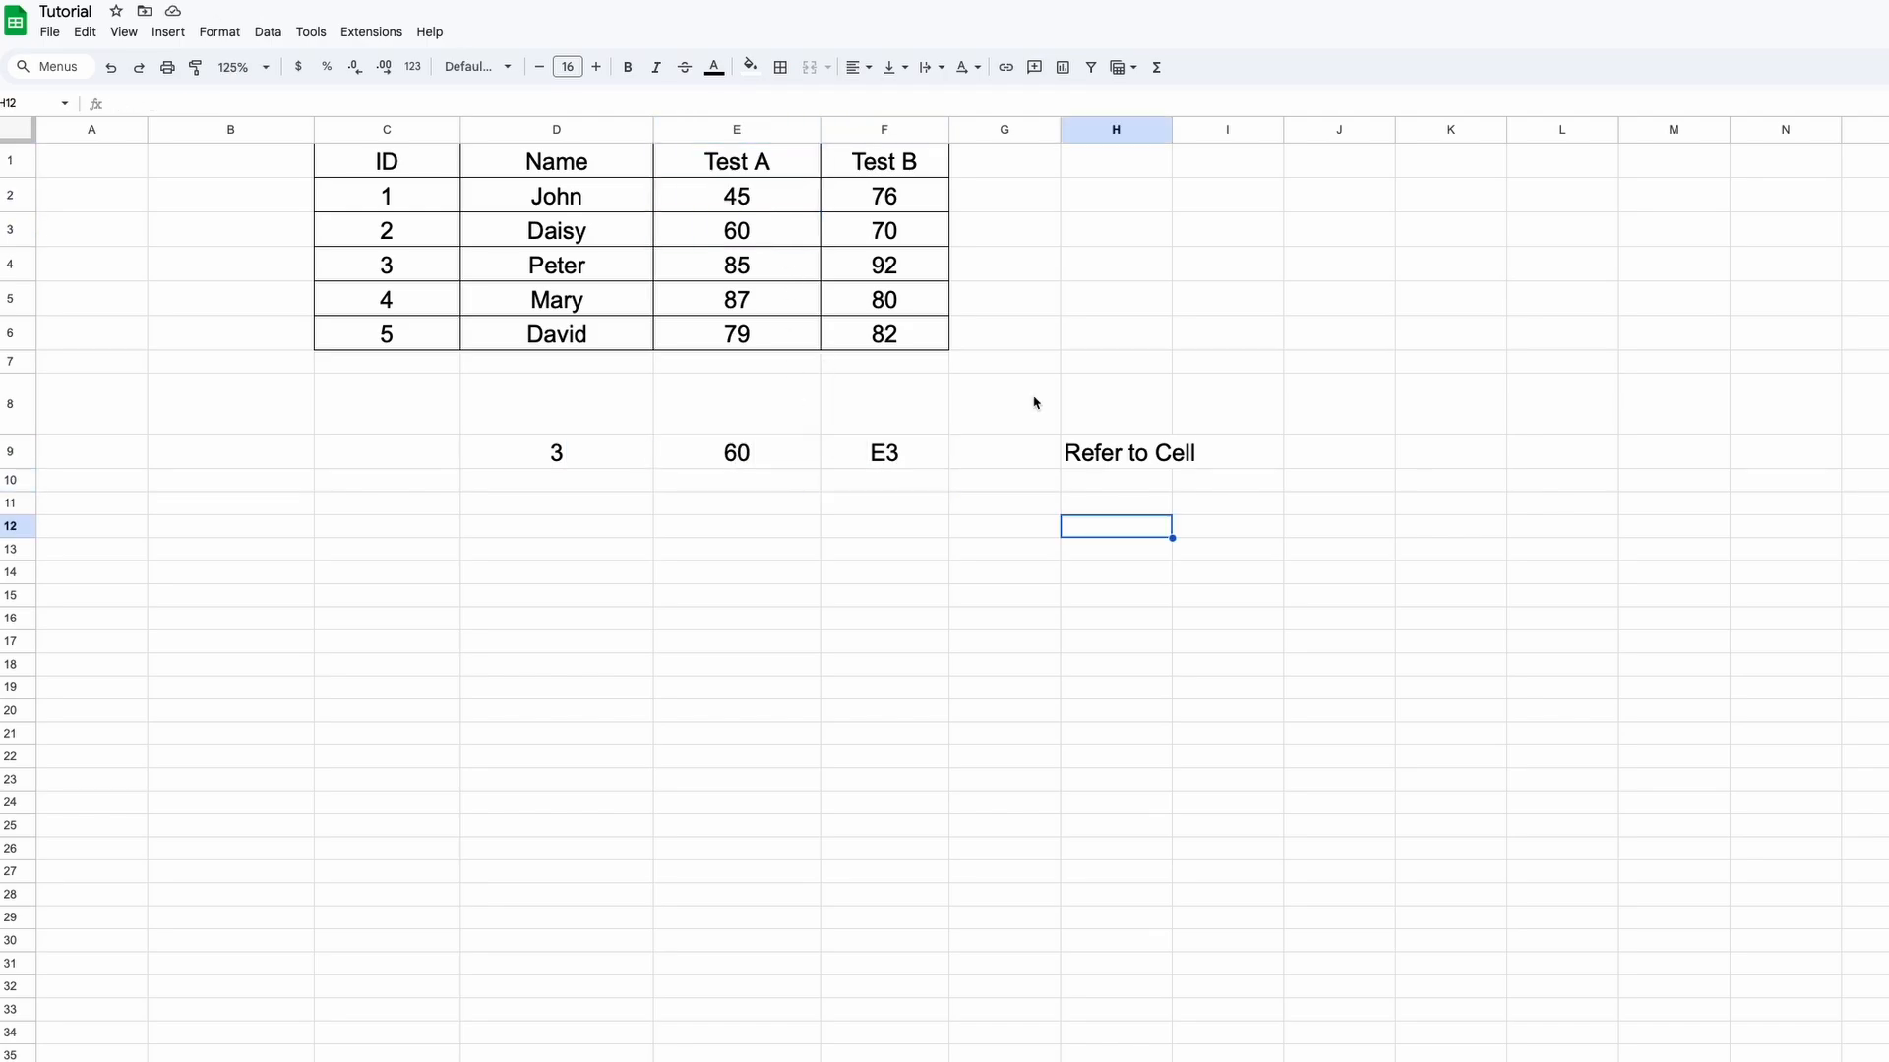
Label the row SUM A RANGE and enter the range text F2:F6 in D12
{"action": "type", "text": "SUM A RANGE"}
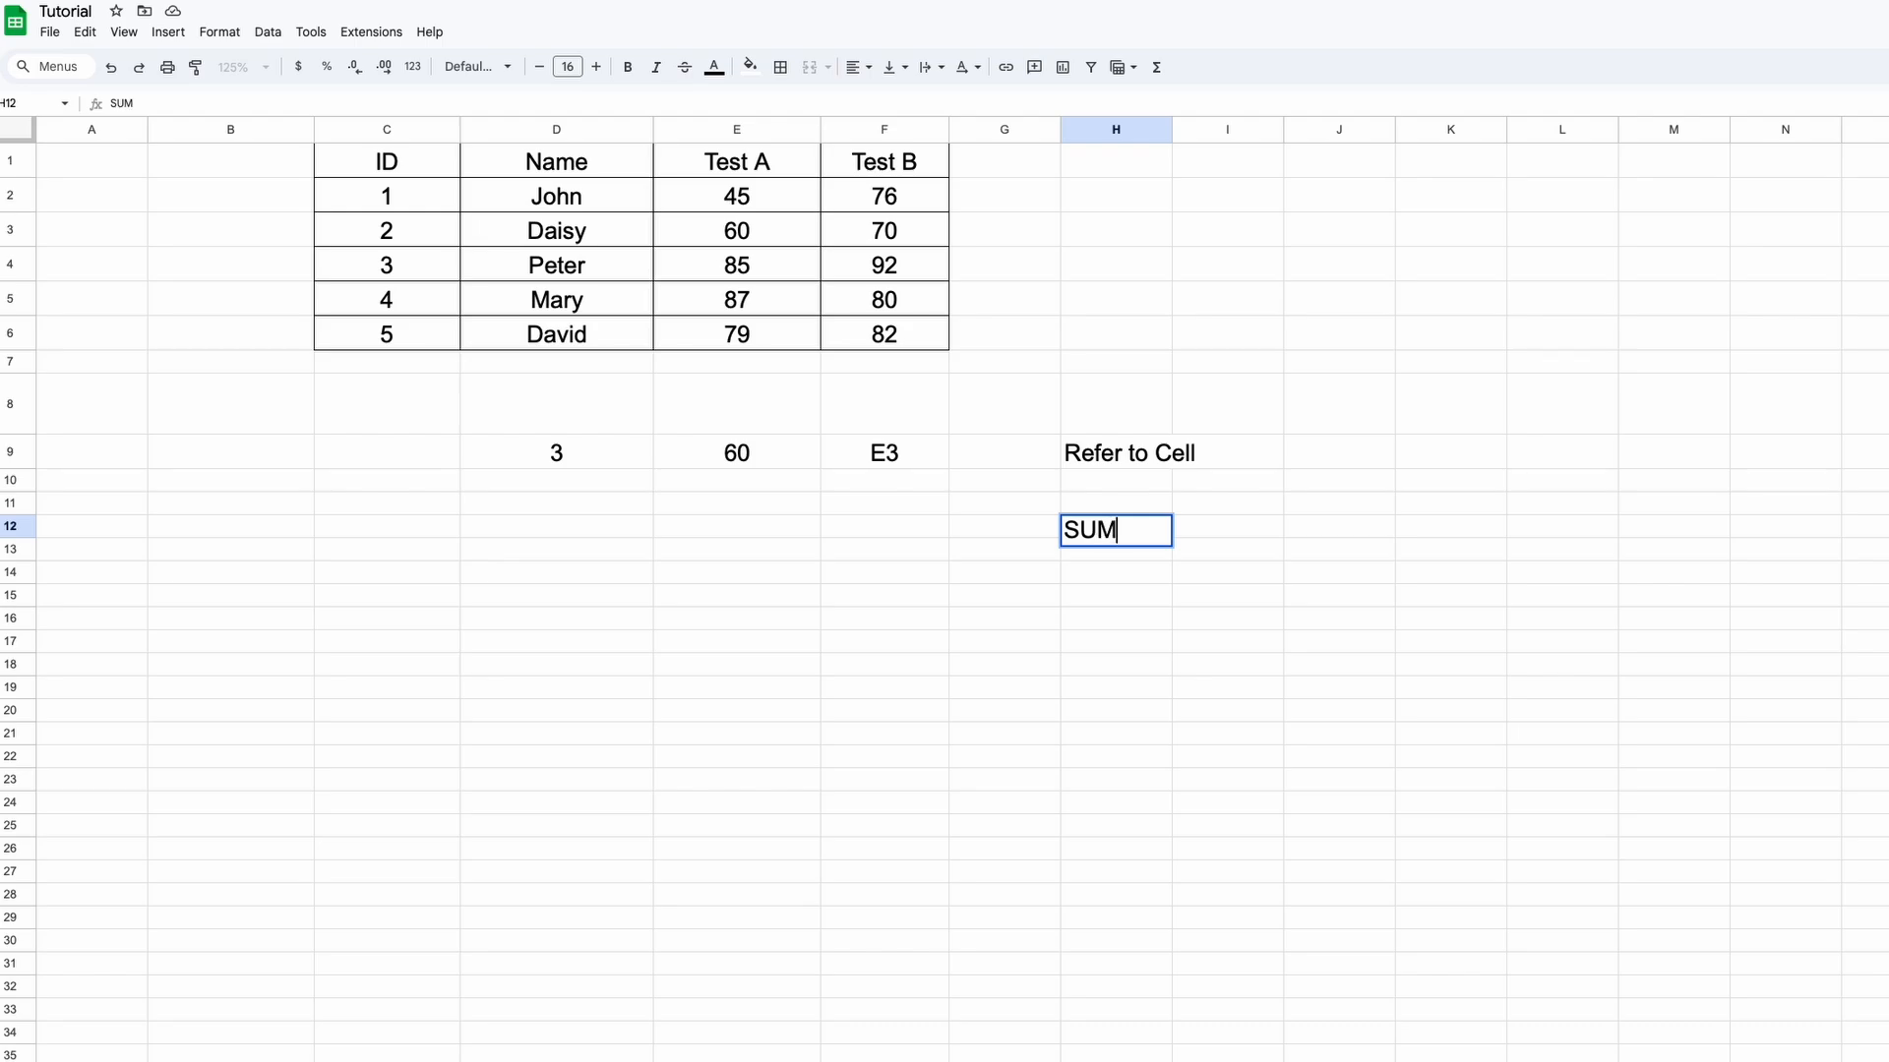
{"action": "key", "text": "Return"}
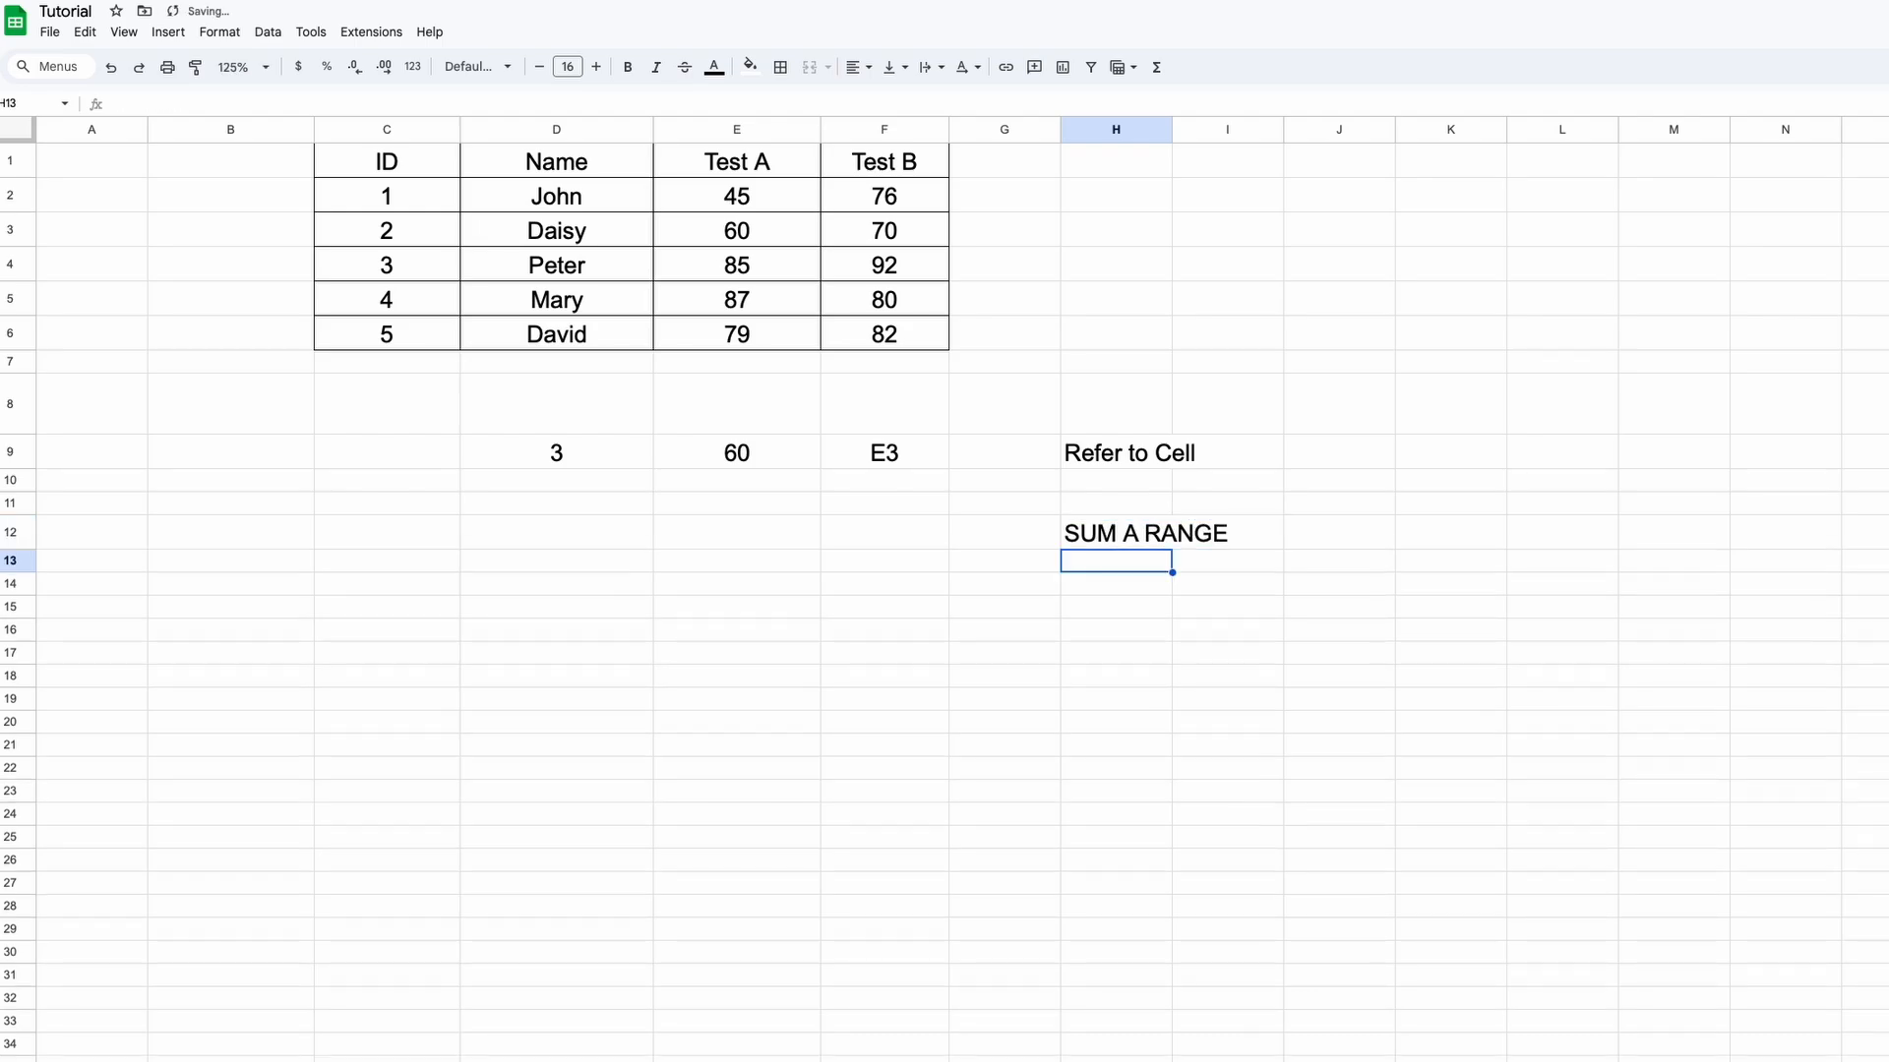
{"action": "key", "text": "Up"}
{"action": "key", "text": "Left"}
{"action": "key", "text": "Left"}
{"action": "key", "text": "Left"}
{"action": "key", "text": "Right"}
{"action": "left_click", "coordinate": [575, 530]}
{"action": "type", "text": "F2:F6"}
{"action": "key", "text": "Return"}
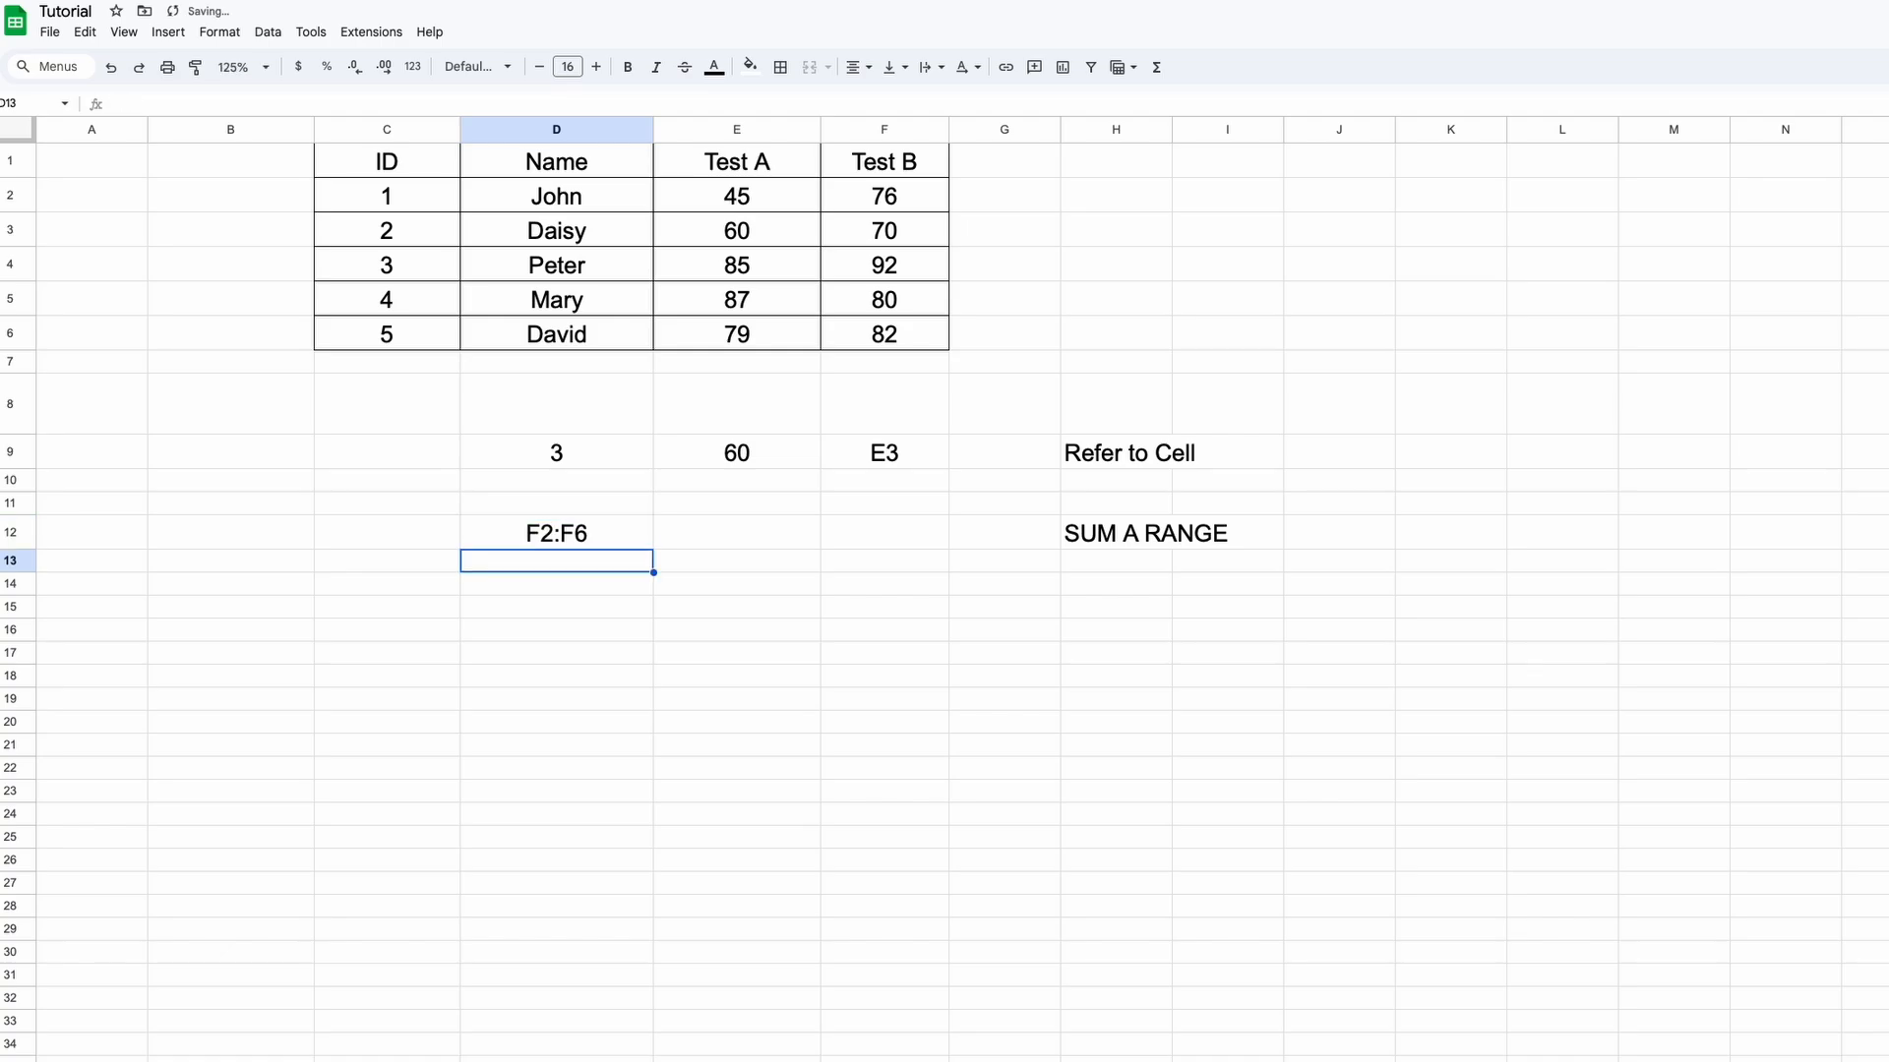
Enter =SUM(INDIRECT(D12)) in E12 to total the range named in D12
{"action": "key", "text": "Up"}
{"action": "key", "text": "Right"}
{"action": "type", "text": "=SUM(INDIRECT("}
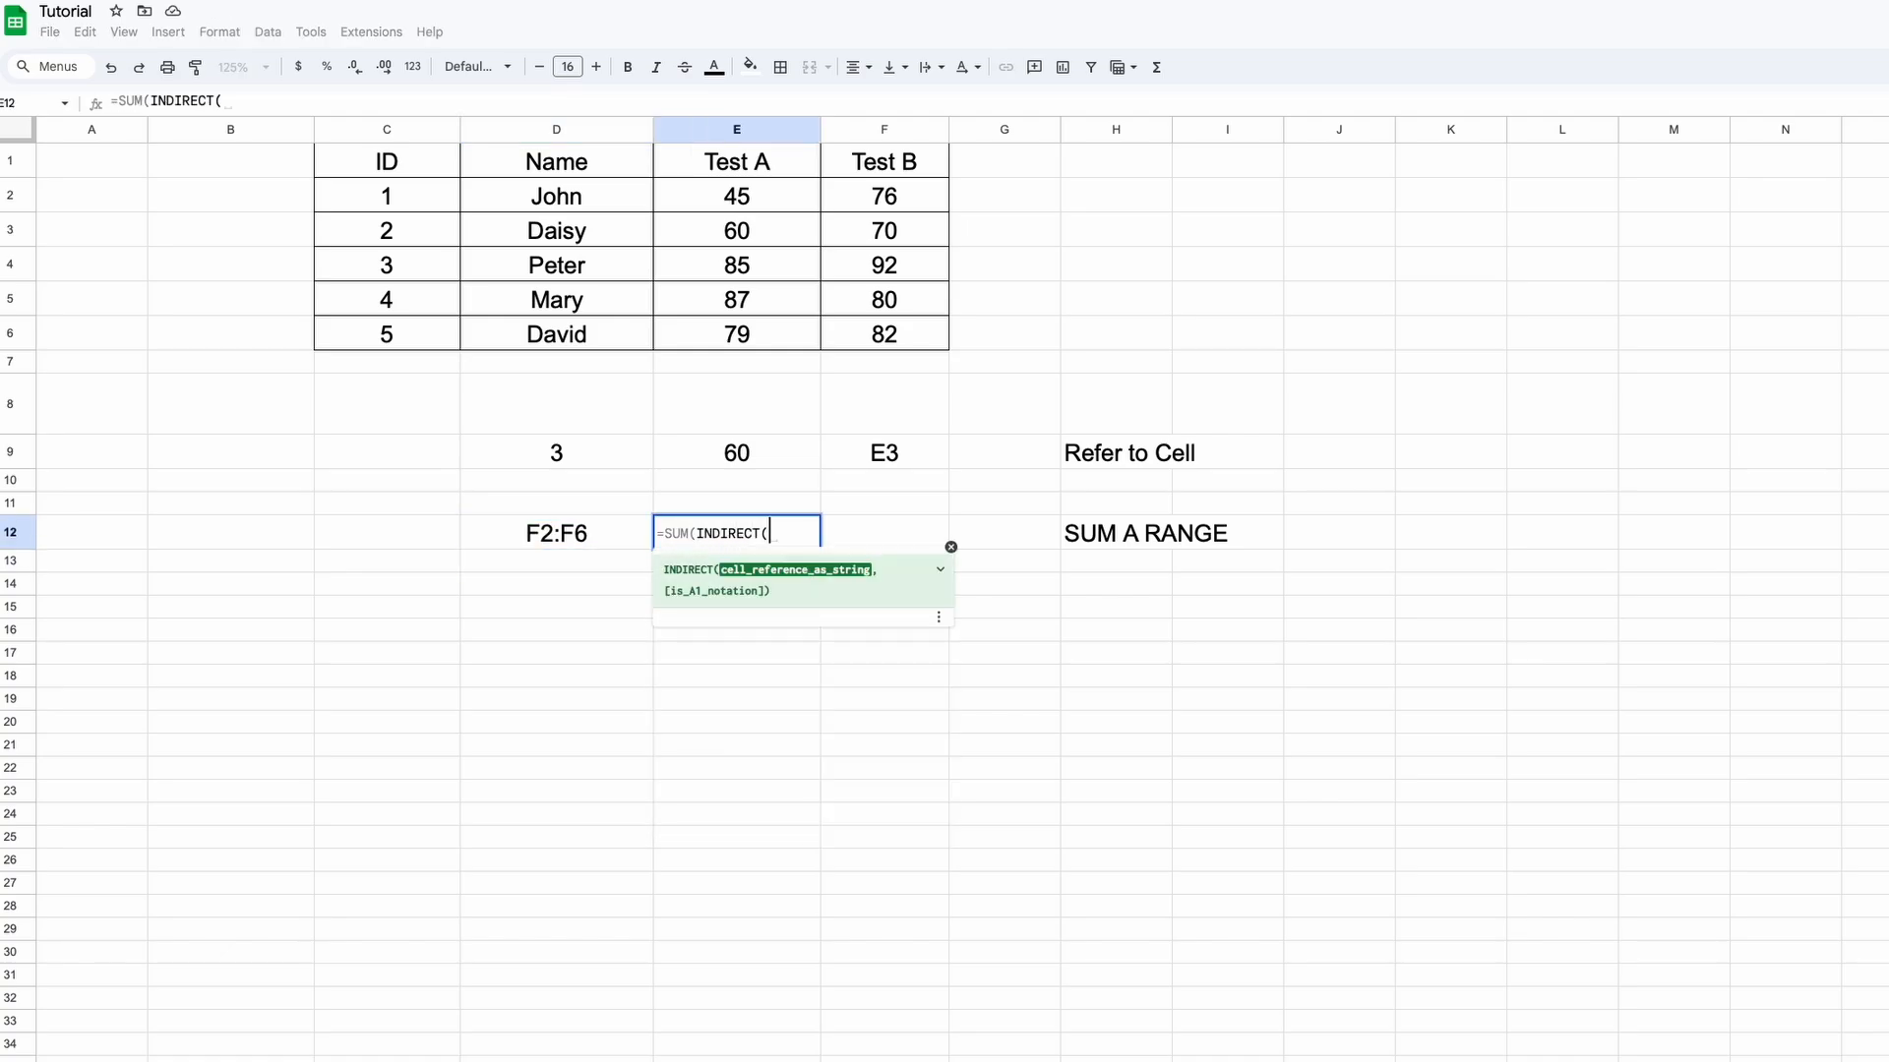
{"action": "left_click", "coordinate": [551, 536]}
{"action": "type", "text": "))"}
{"action": "key", "text": "Return"}
{"action": "key", "text": "Up"}
Add a check total =SUM(F2:F6) in F7 below Test B, giving 400
{"action": "left_click", "coordinate": [911, 363]}
{"action": "type", "text": "=SUM("}
{"action": "key", "text": "Up"}
{"action": "key", "text": "shift+Up"}
{"action": "key", "text": "shift+Up"}
{"action": "key", "text": "shift+Up"}
{"action": "key", "text": "shift+Up"}
{"action": "key", "text": "Return"}
{"action": "key", "text": "Up"}
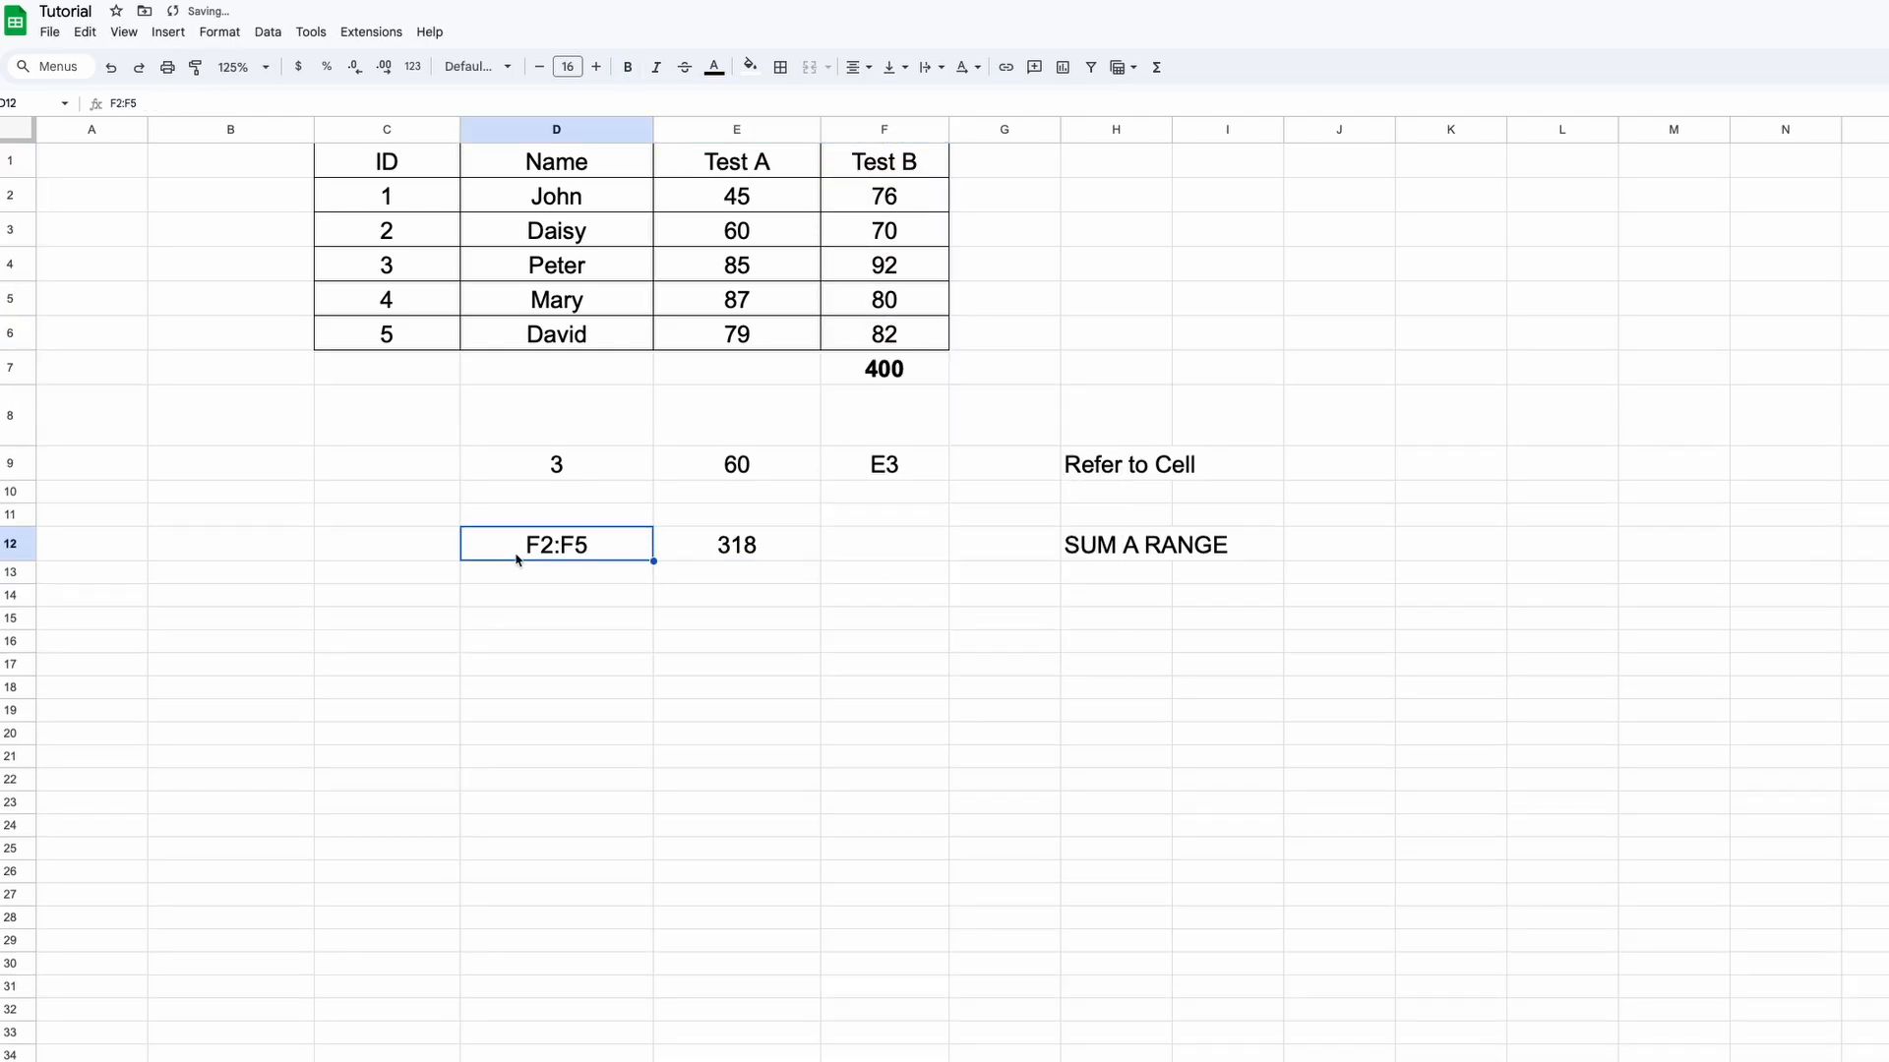
Change D12's range text to F3:F5 so E12 recalculates to 242
{"action": "double_click", "coordinate": [546, 546]}
{"action": "type", "text": "3"}
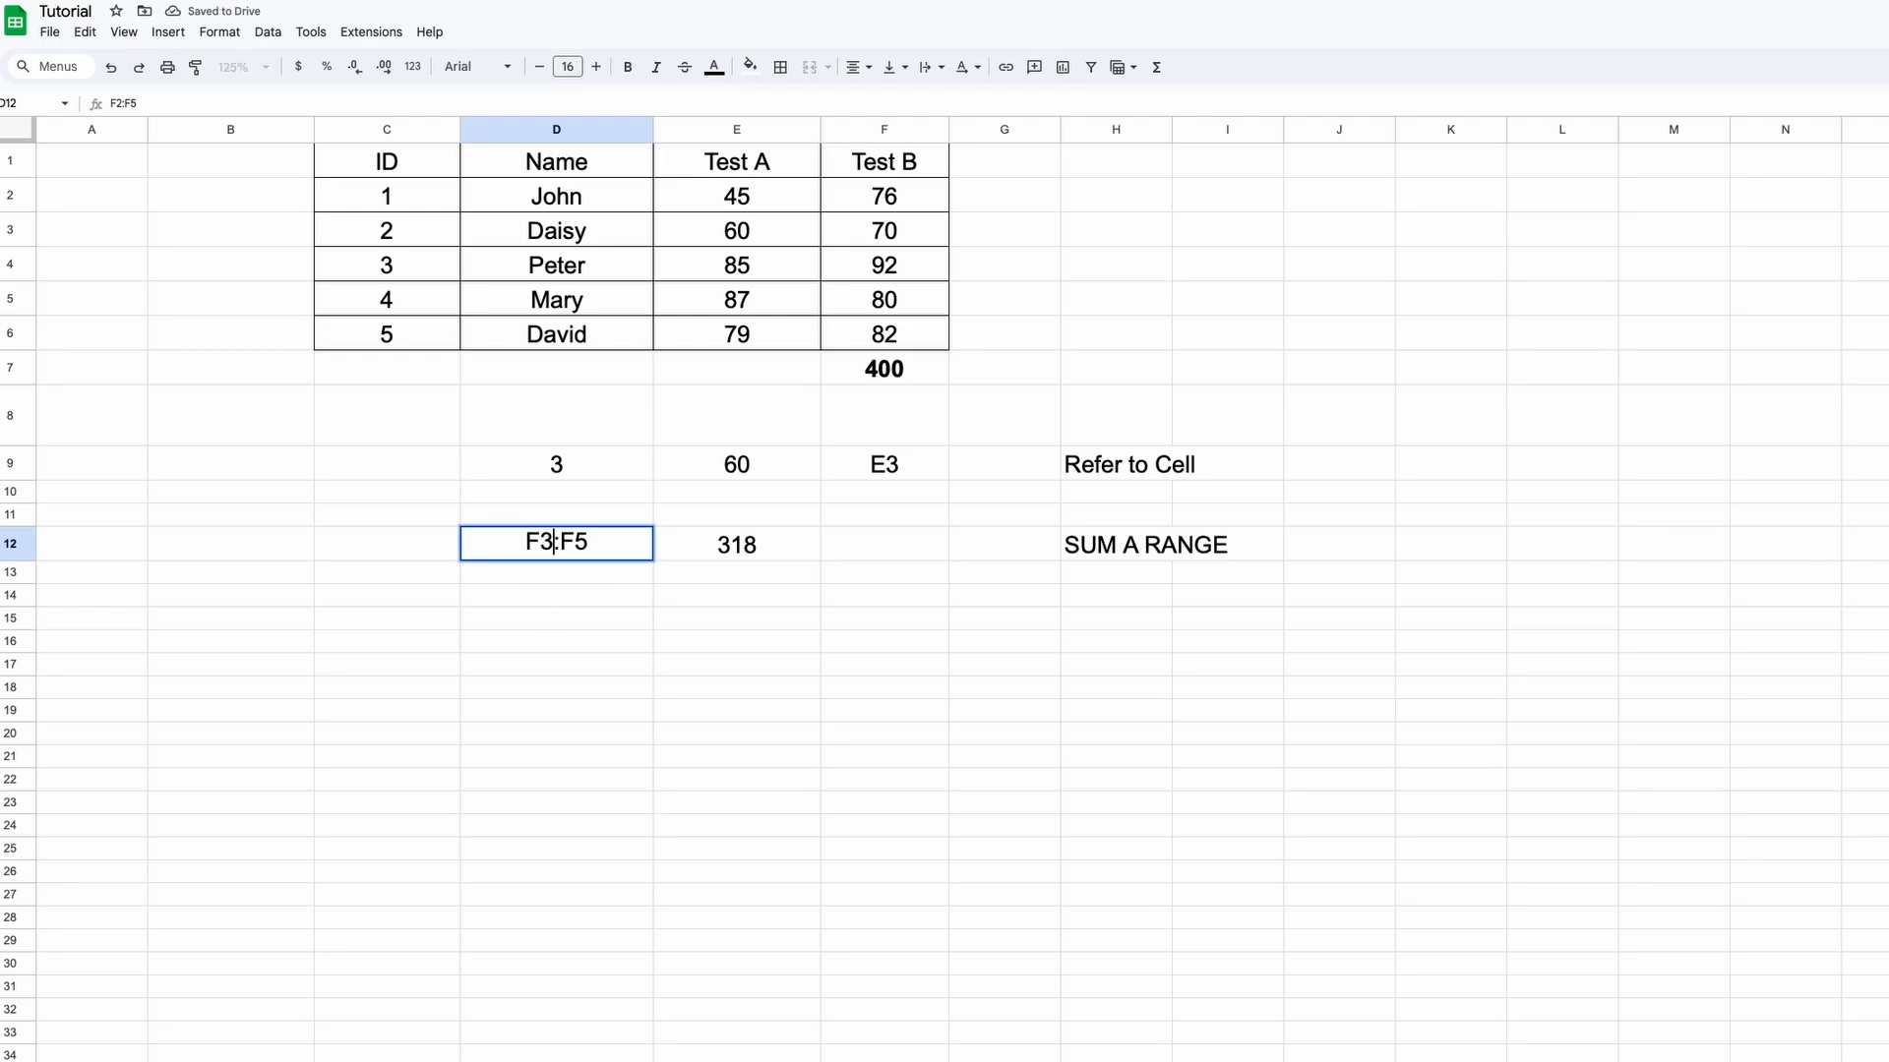
{"action": "key", "text": "Return"}
{"action": "key", "text": "Up"}
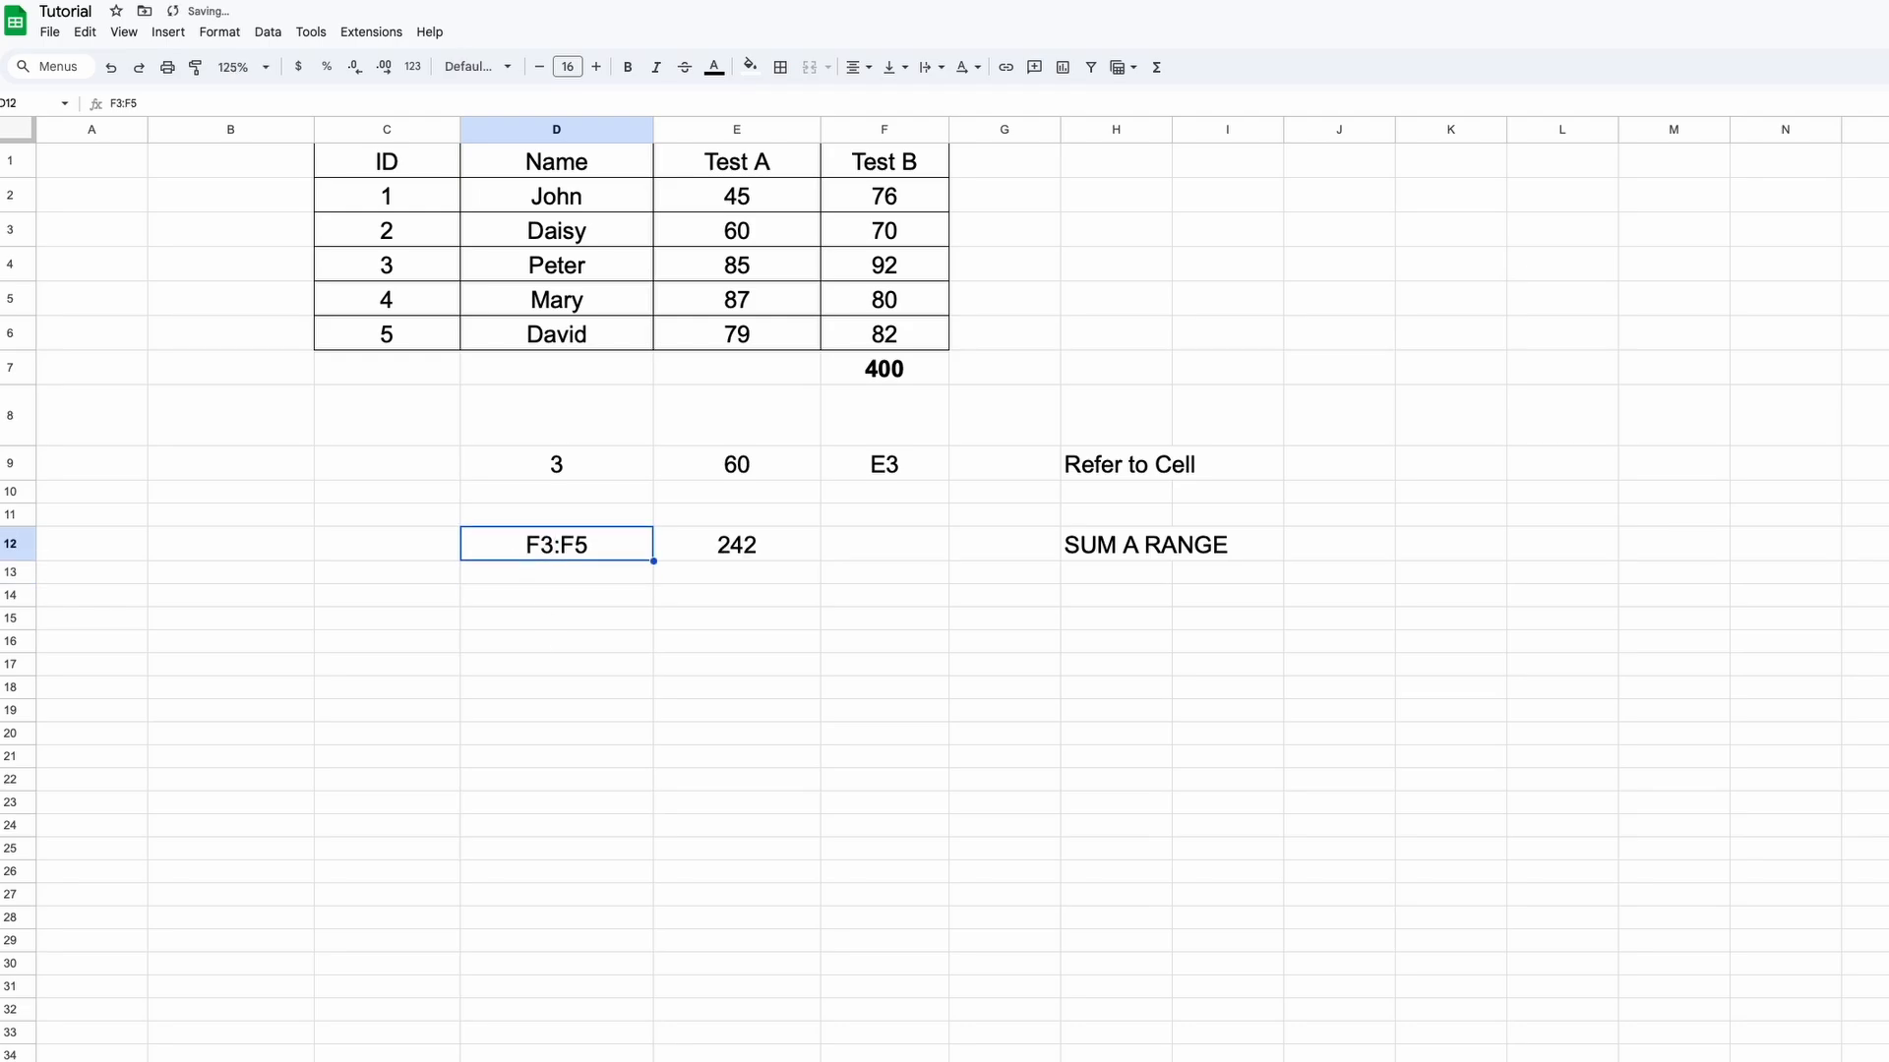
Add a Construct Cells label with Start, End and Column headers in D15:F15
{"action": "type", "text": "t"}
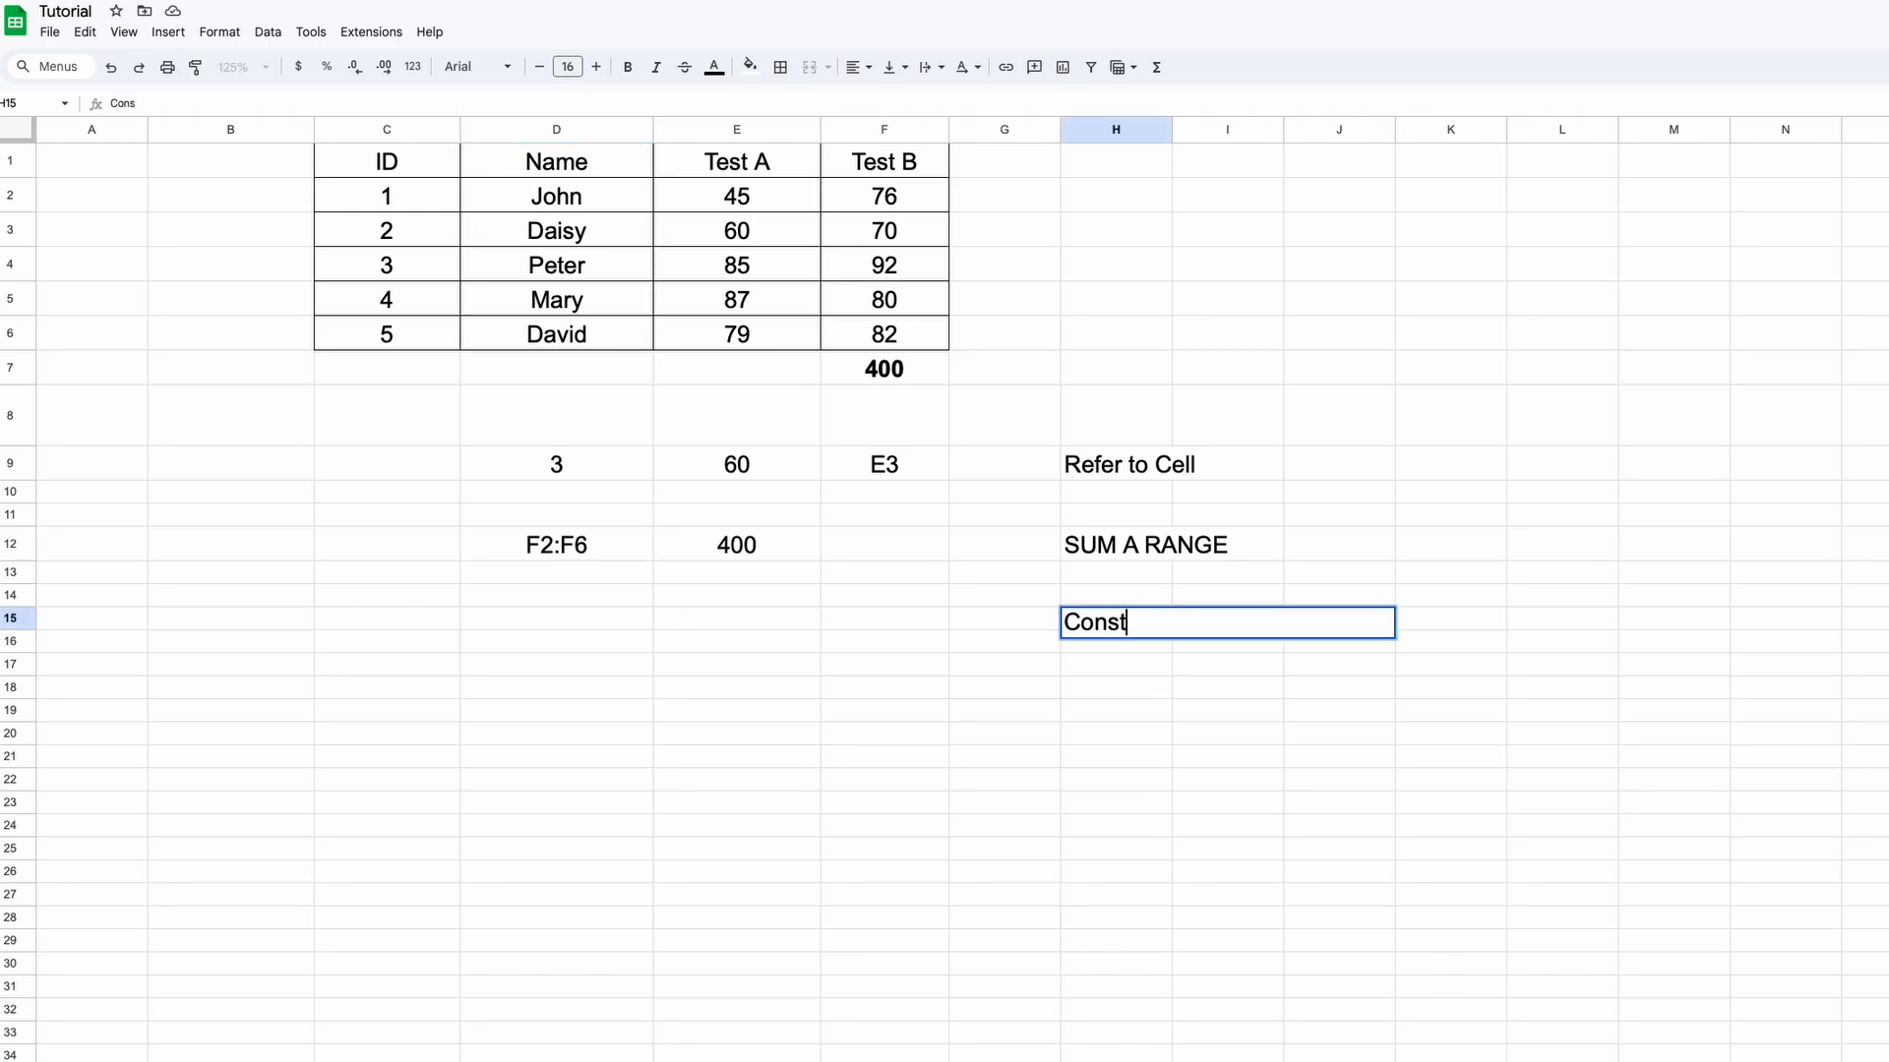
{"action": "type", "text": "ruct Cells"}
{"action": "key", "text": "Return"}
{"action": "key", "text": "Up"}
{"action": "key", "text": "Left"}
{"action": "left_click", "coordinate": [566, 626]}
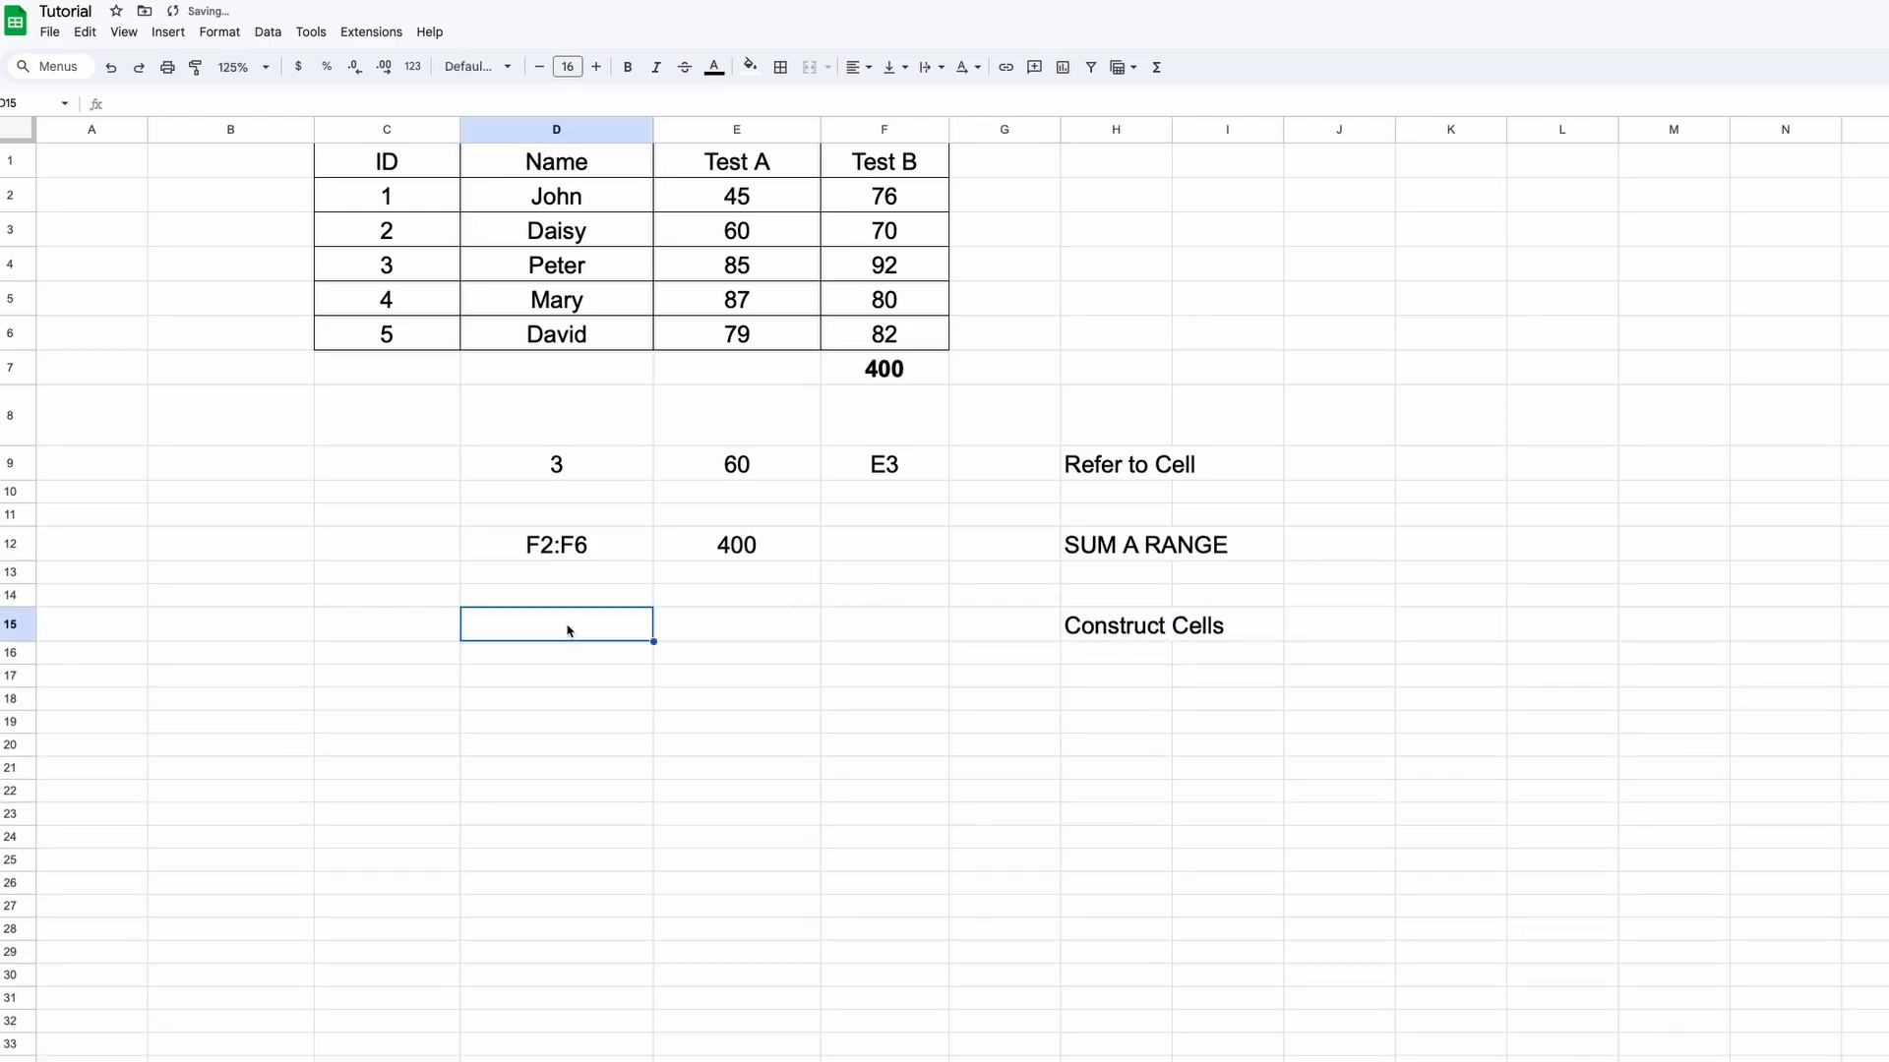
{"action": "type", "text": "Start"}
{"action": "key", "text": "Tab"}
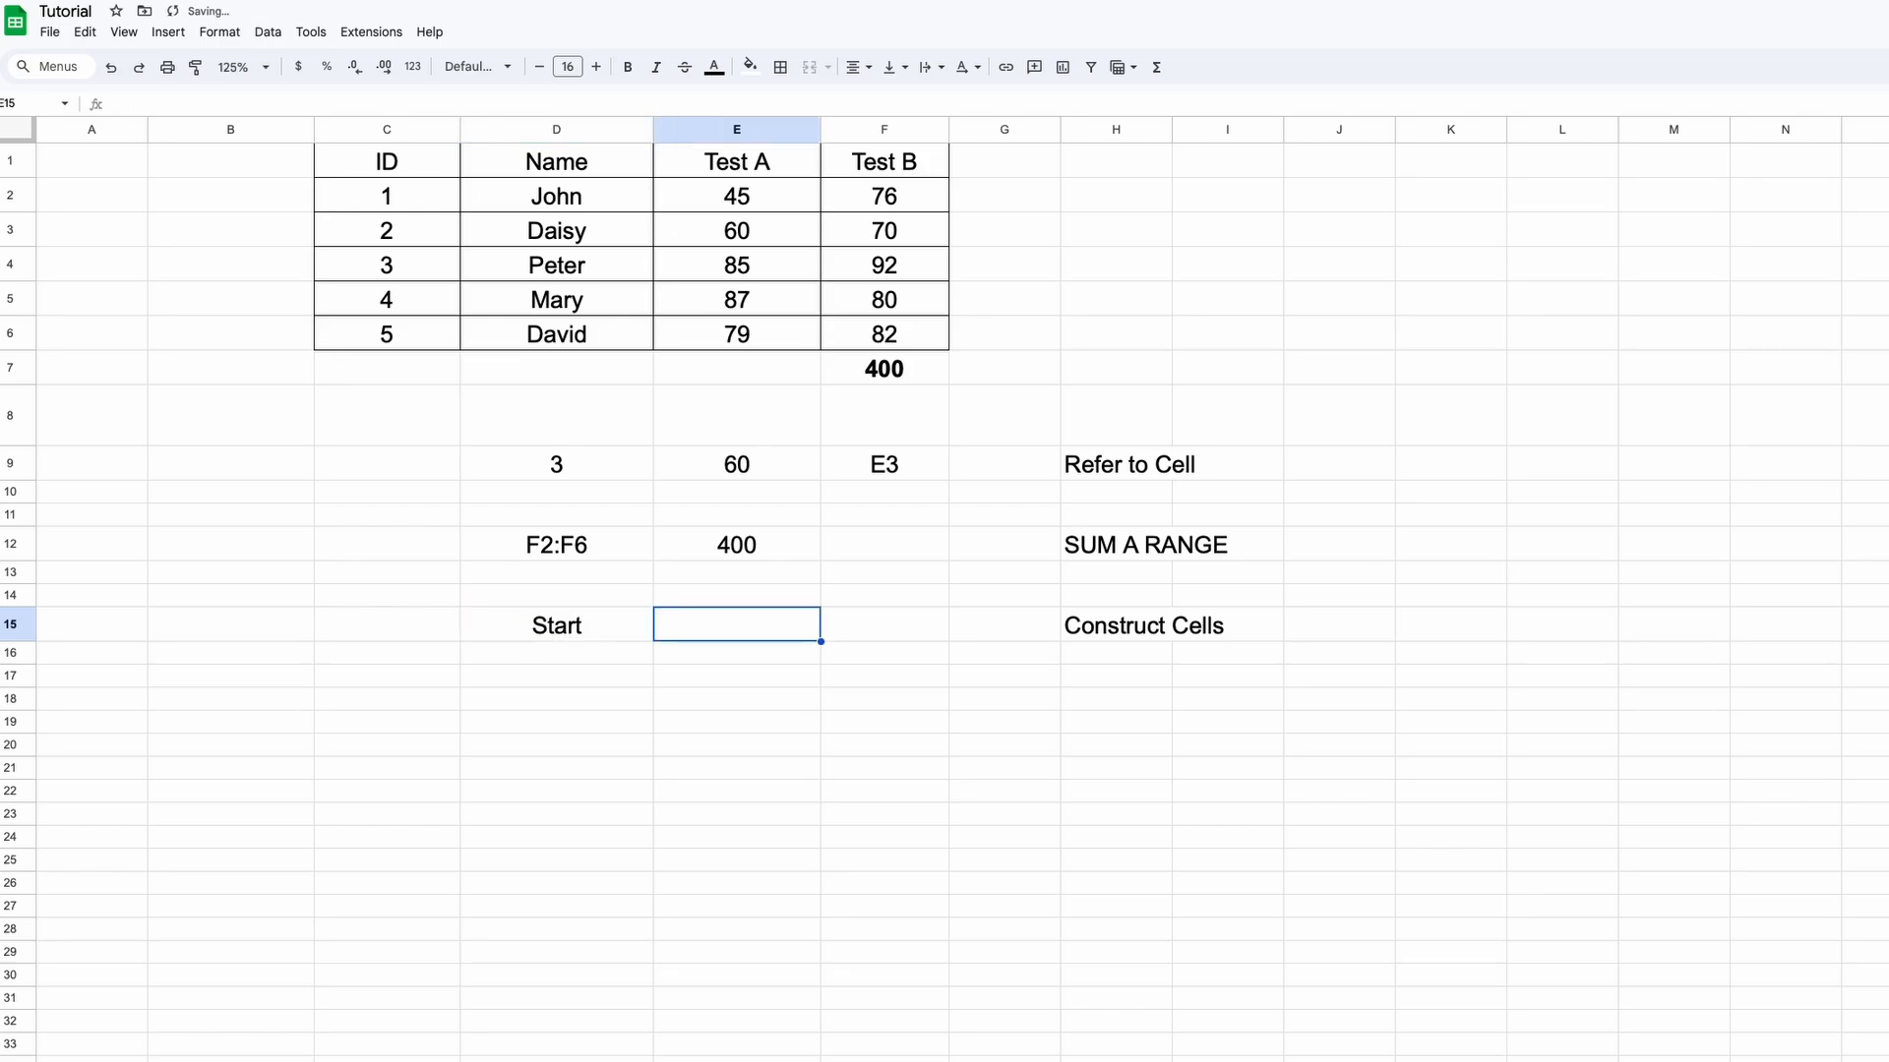
{"action": "type", "text": "End"}
{"action": "key", "text": "Tab"}
{"action": "type", "text": "Co"}
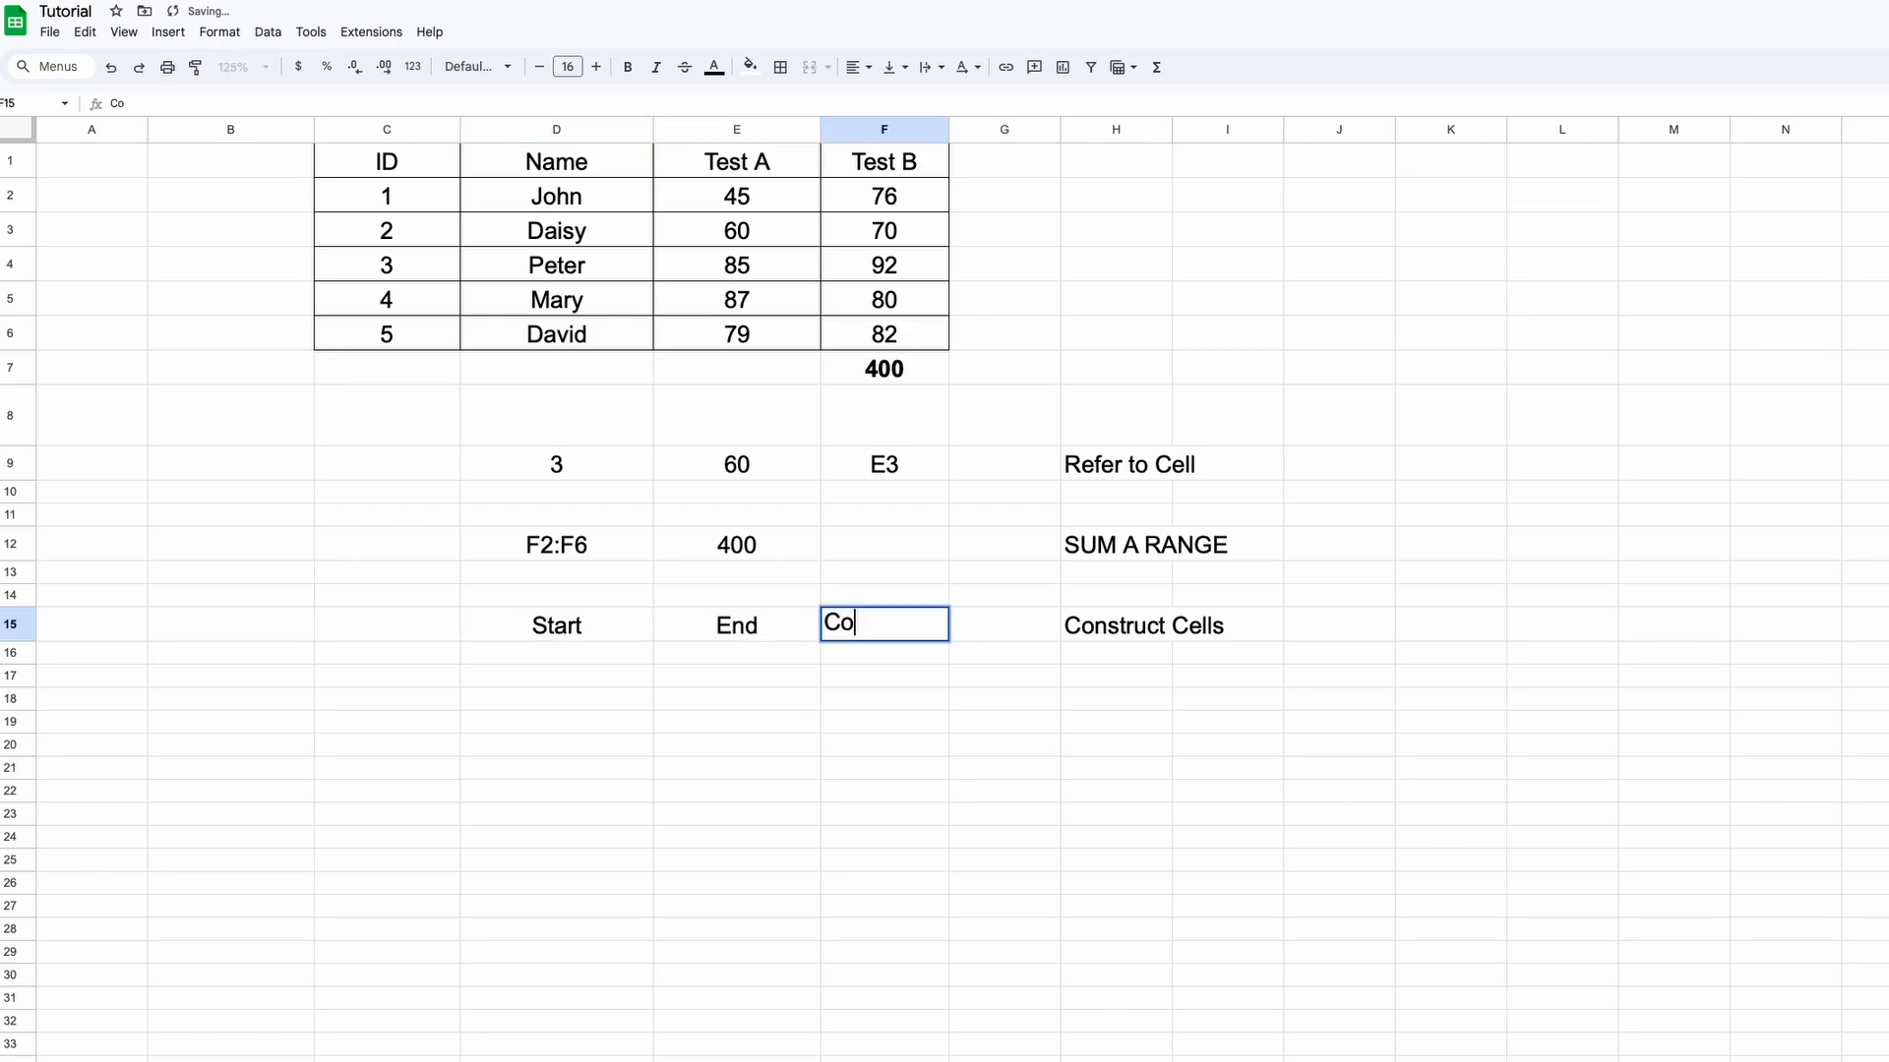
{"action": "type", "text": "lumn"}
{"action": "key", "text": "Return"}
Centre the header block and enter Start 2, End 6 and Column E
{"action": "left_click_drag", "start_coordinate": [567, 627], "coordinate": [886, 676]}
{"action": "left_click", "coordinate": [858, 67]}
{"action": "left_click", "coordinate": [886, 100]}
{"action": "left_click", "coordinate": [888, 667]}
{"action": "type", "text": "E"}
{"action": "left_click", "coordinate": [590, 657]}
{"action": "type", "text": "2"}
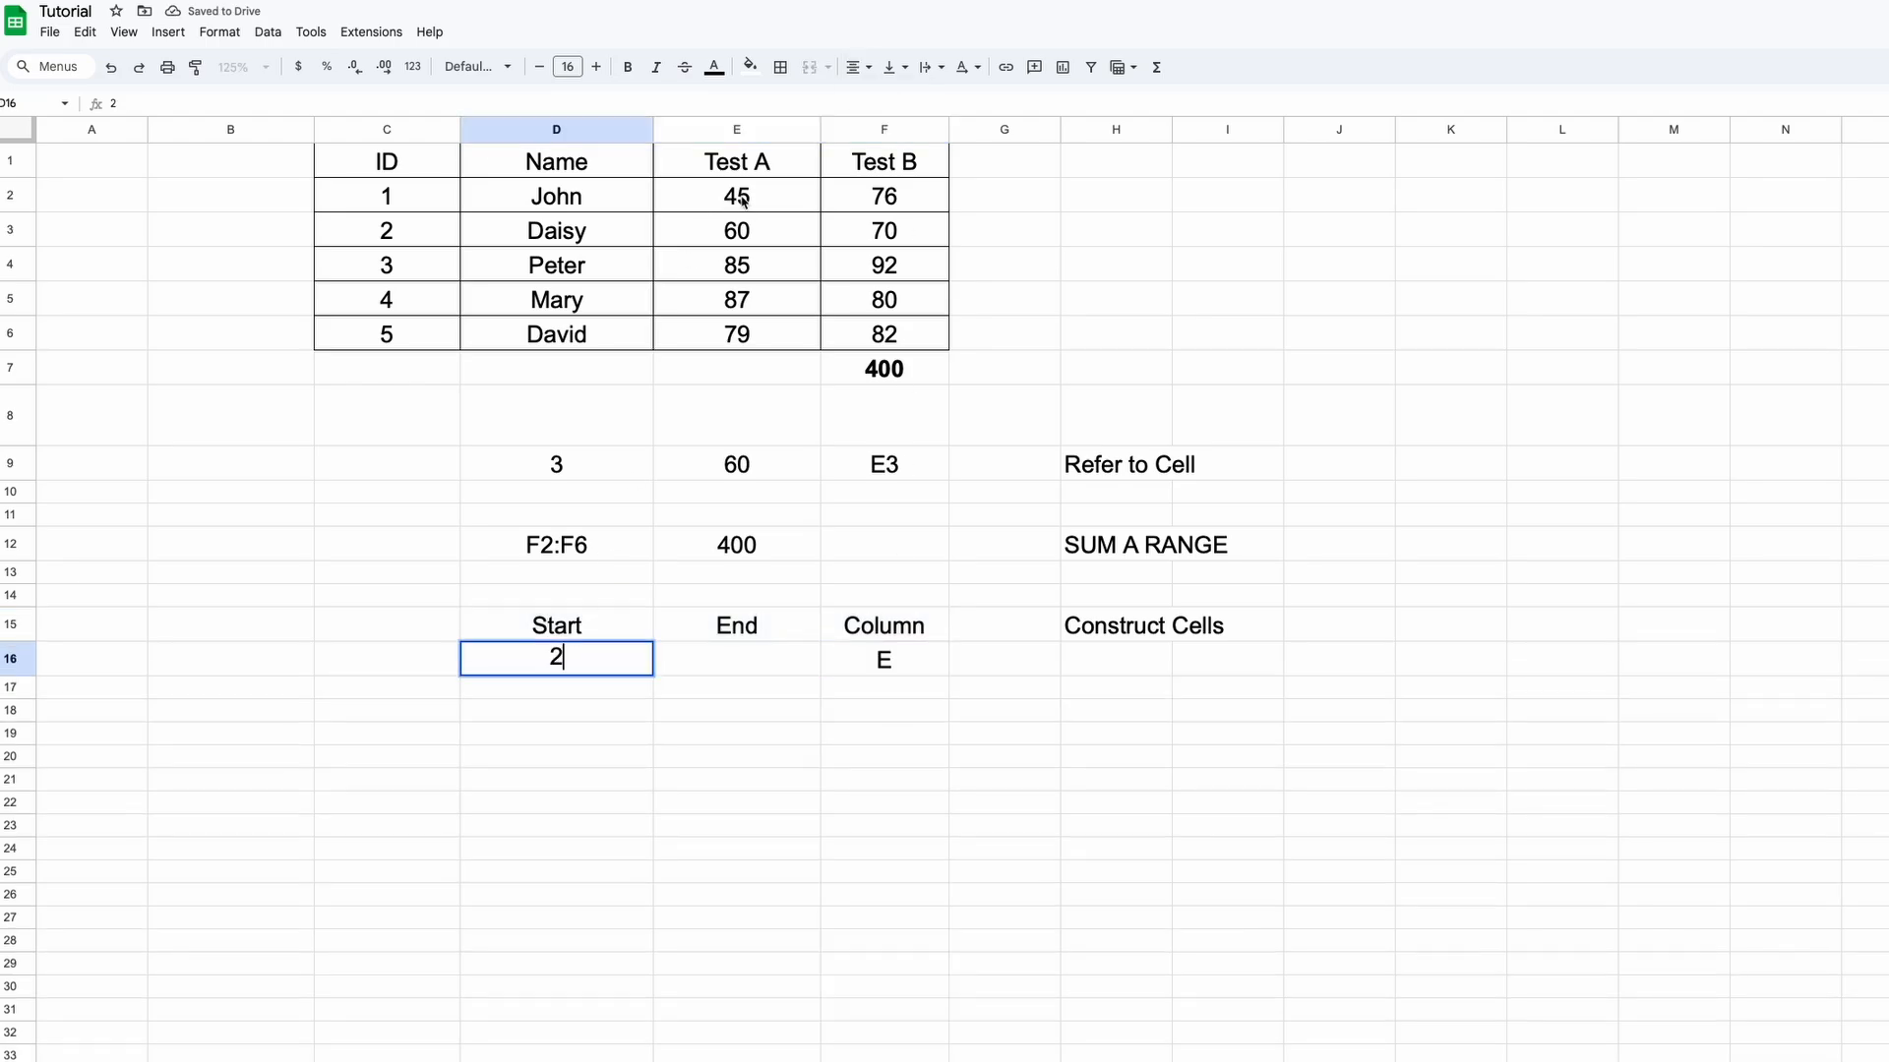
{"action": "key", "text": "Tab"}
{"action": "type", "text": "6"}
{"action": "left_click", "coordinate": [726, 710]}
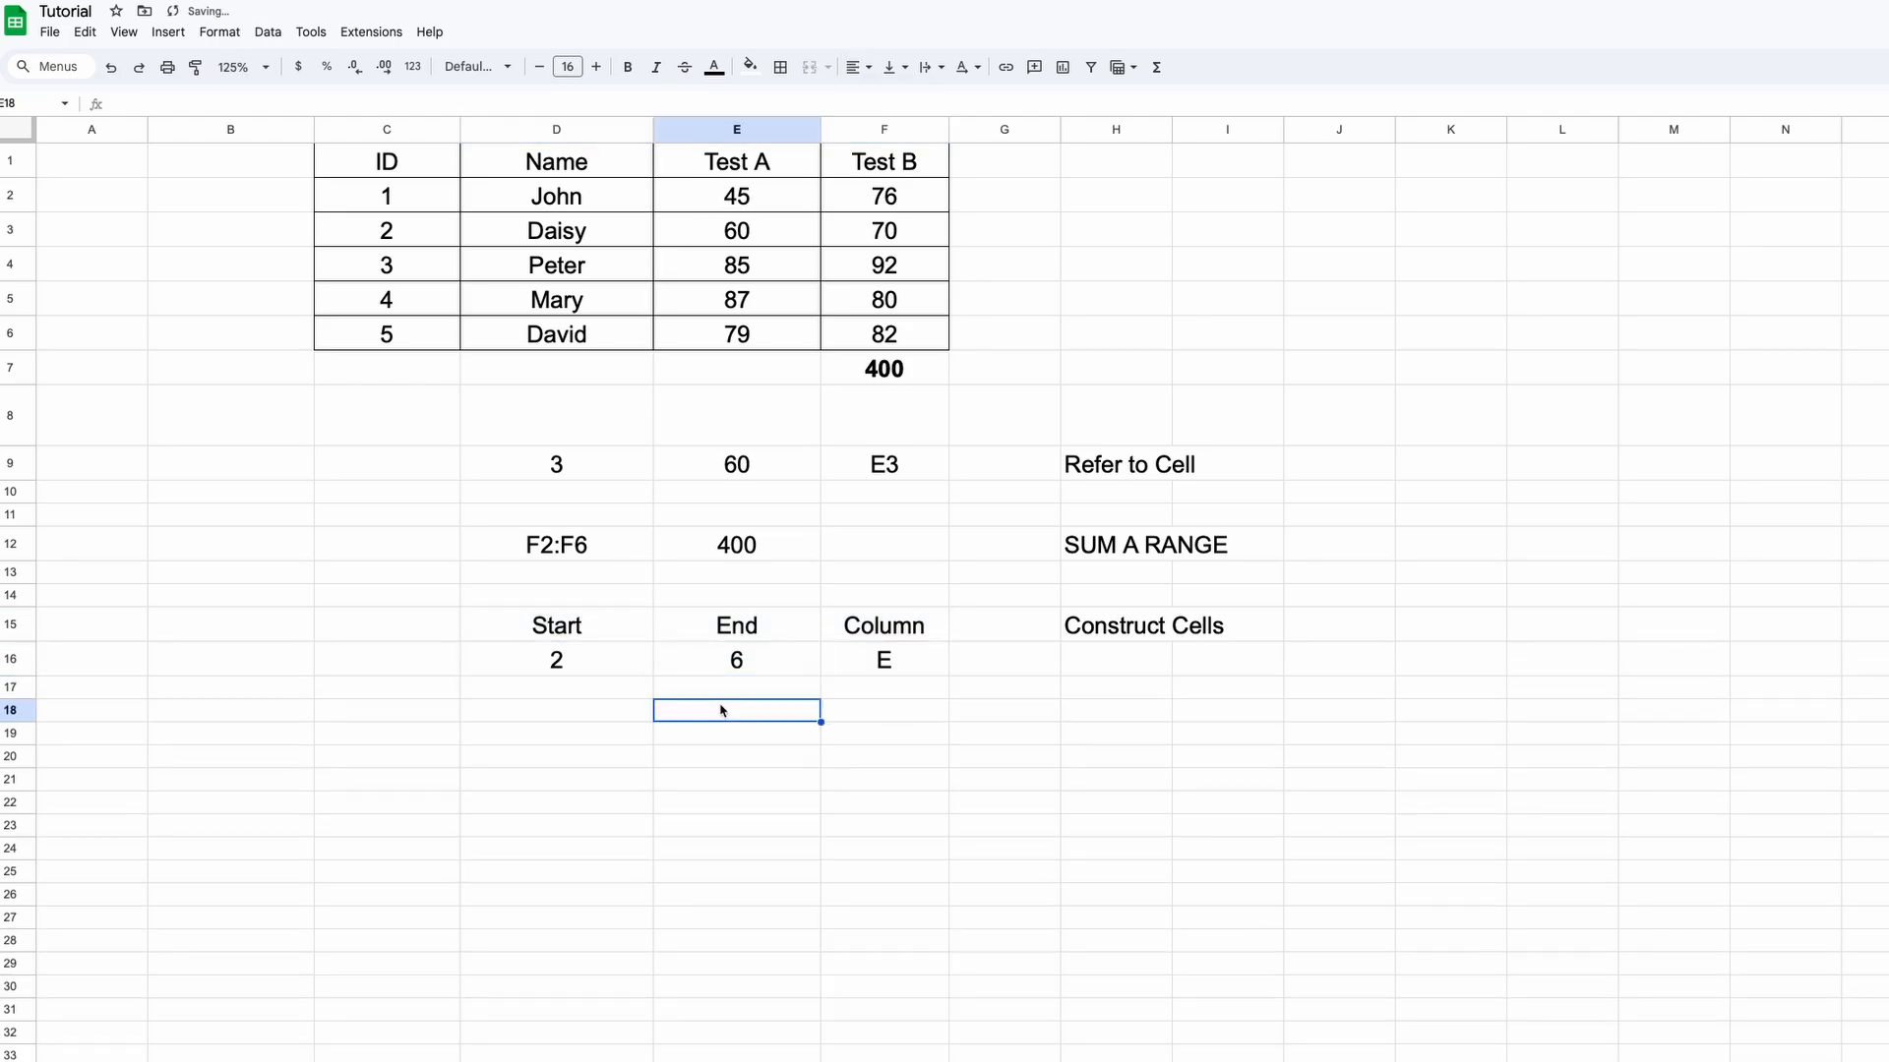
Type a bold Test A label in D18
{"action": "left_click", "coordinate": [624, 713]}
{"action": "type", "text": "Test A"}
{"action": "key", "text": "ctrl+b"}
{"action": "key", "text": "Tab"}
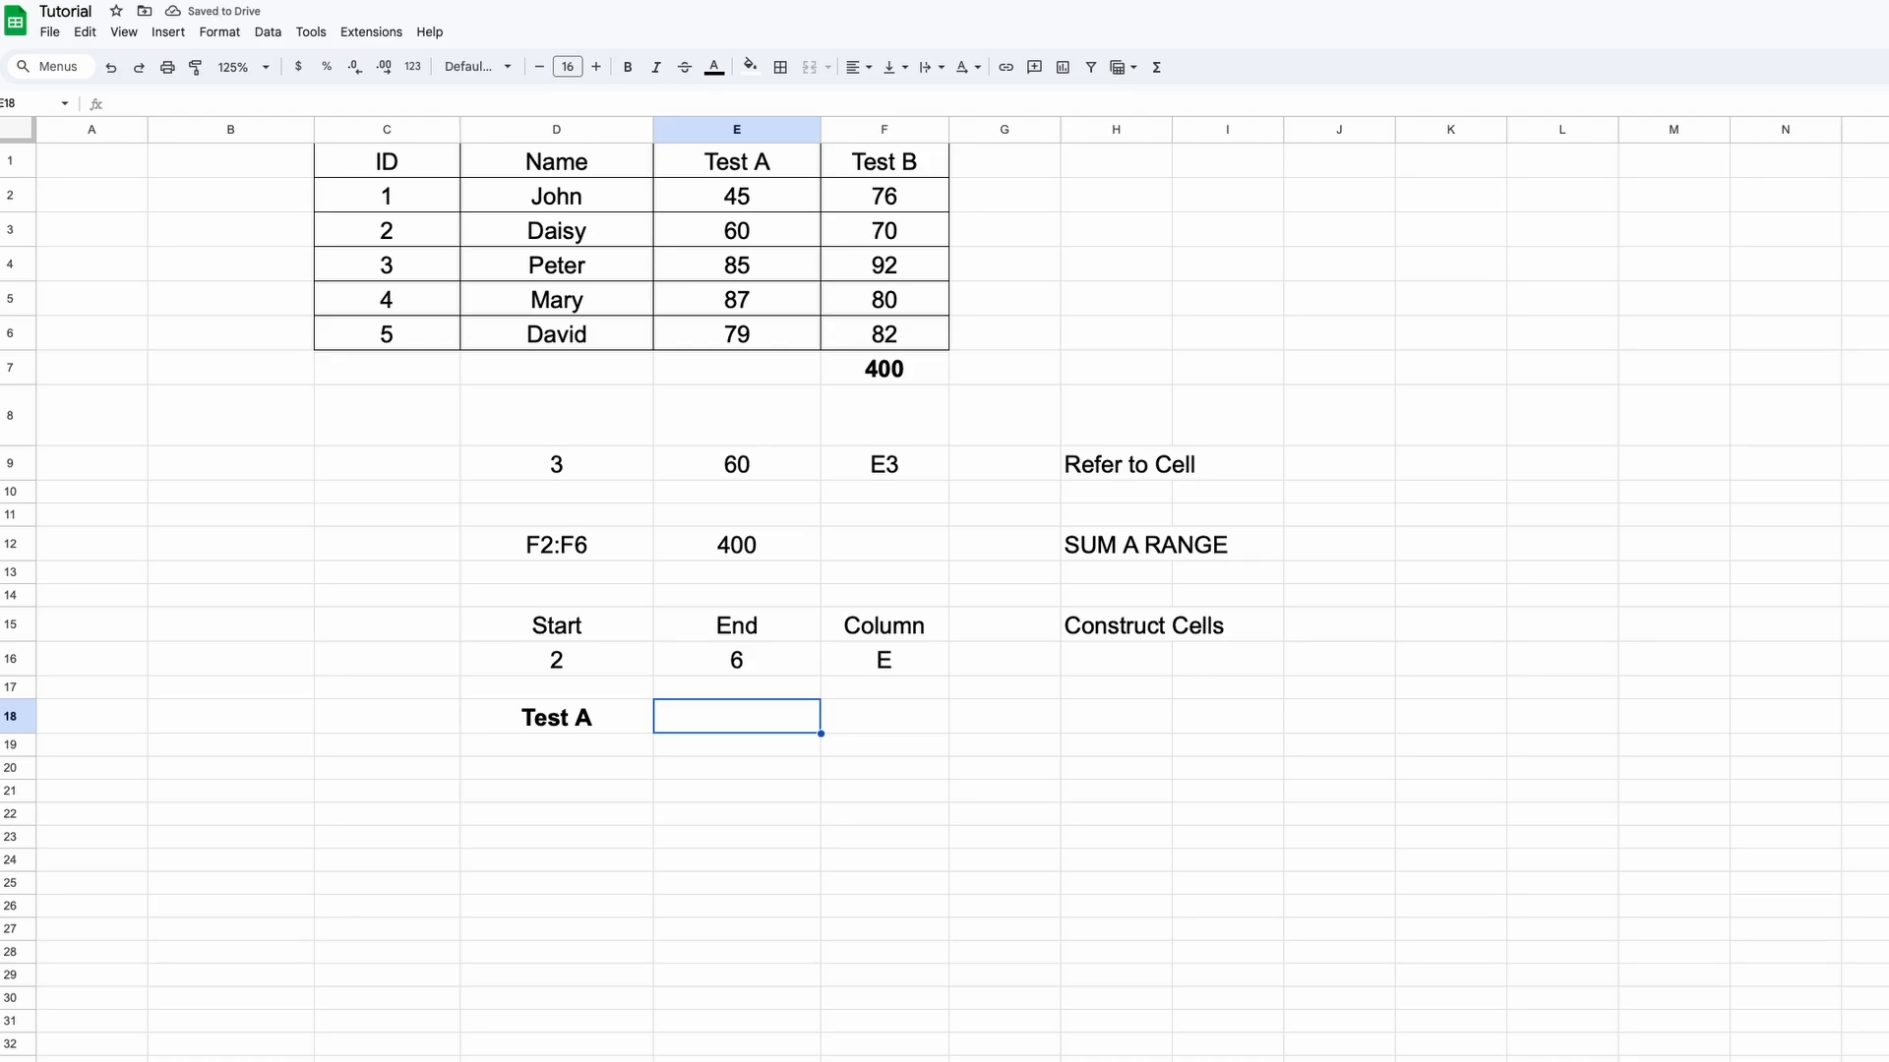
Enter =SUM(INDIRECT("E"&D16&":E"&E16)) in E18 and bold the 356 total
{"action": "type", "text": "=sum"}
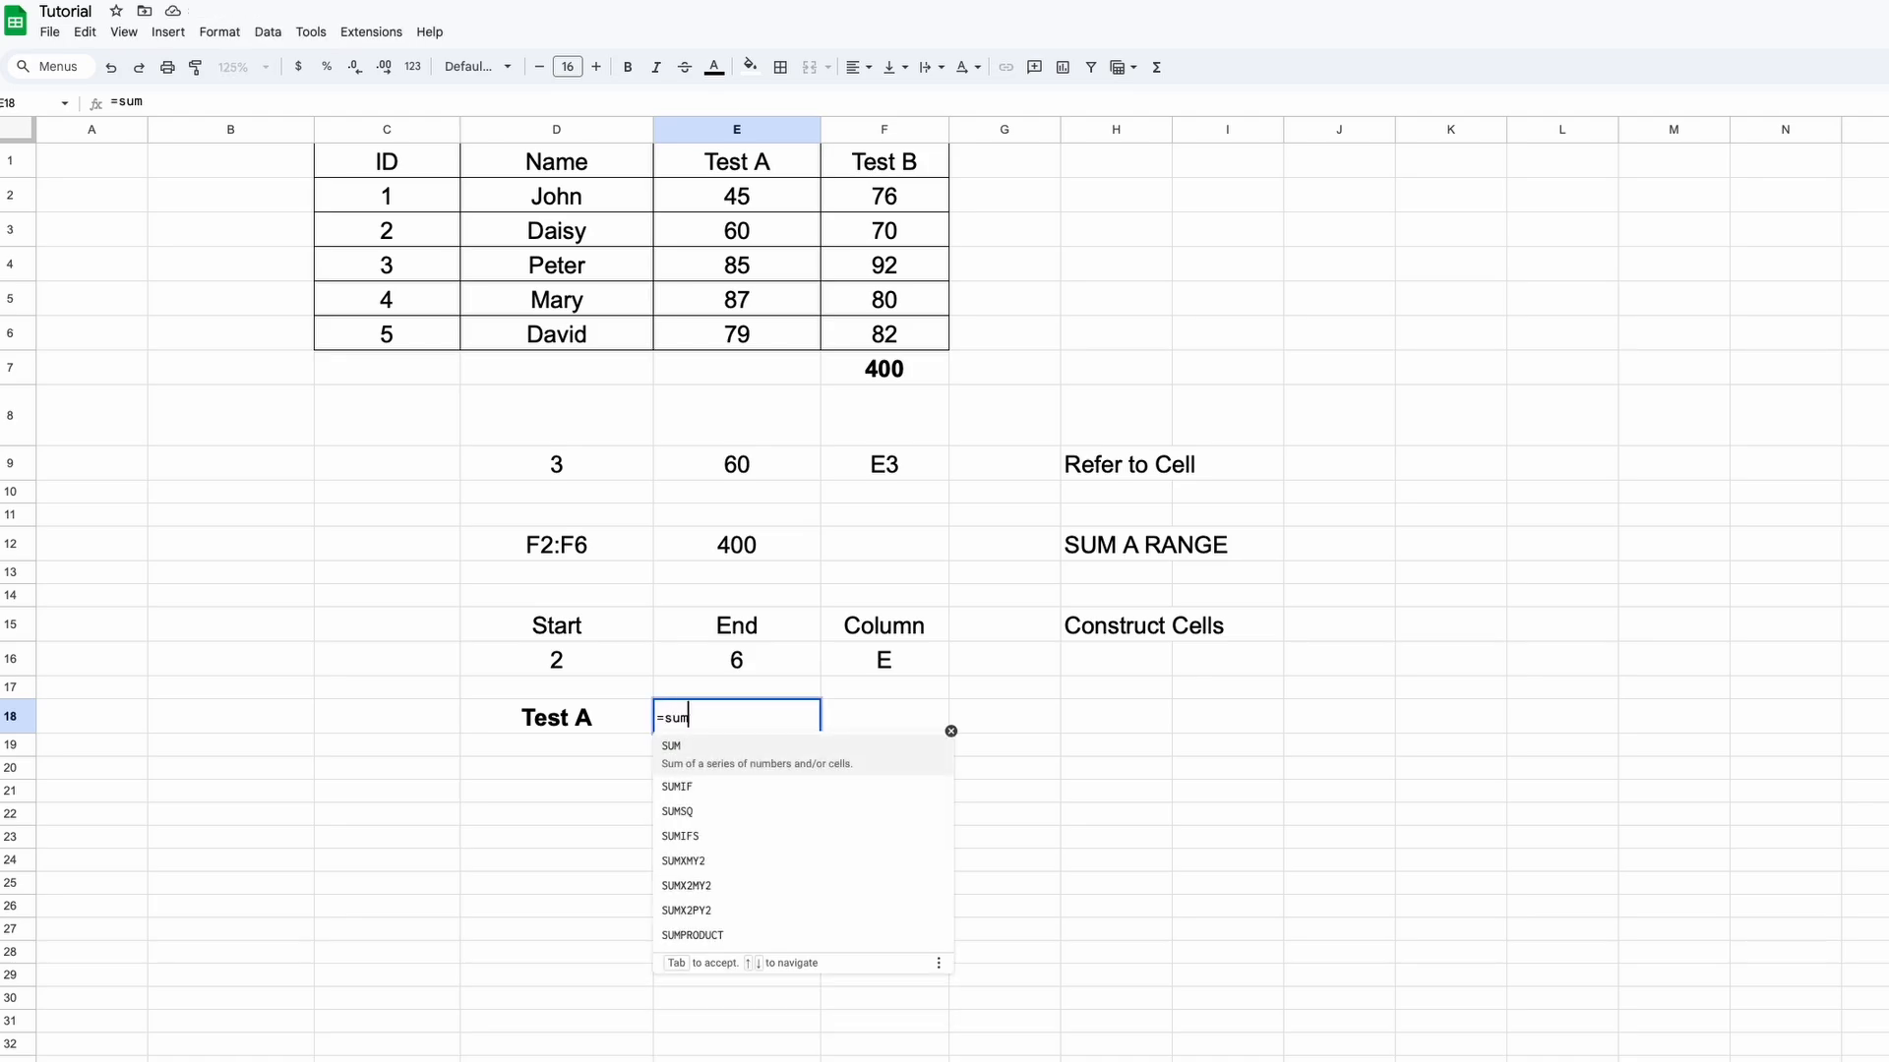
{"action": "key", "text": "BackSpace"}
{"action": "key", "text": "BackSpace"}
{"action": "key", "text": "BackSpace"}
{"action": "type", "text": "SUM(INDIRECT"}
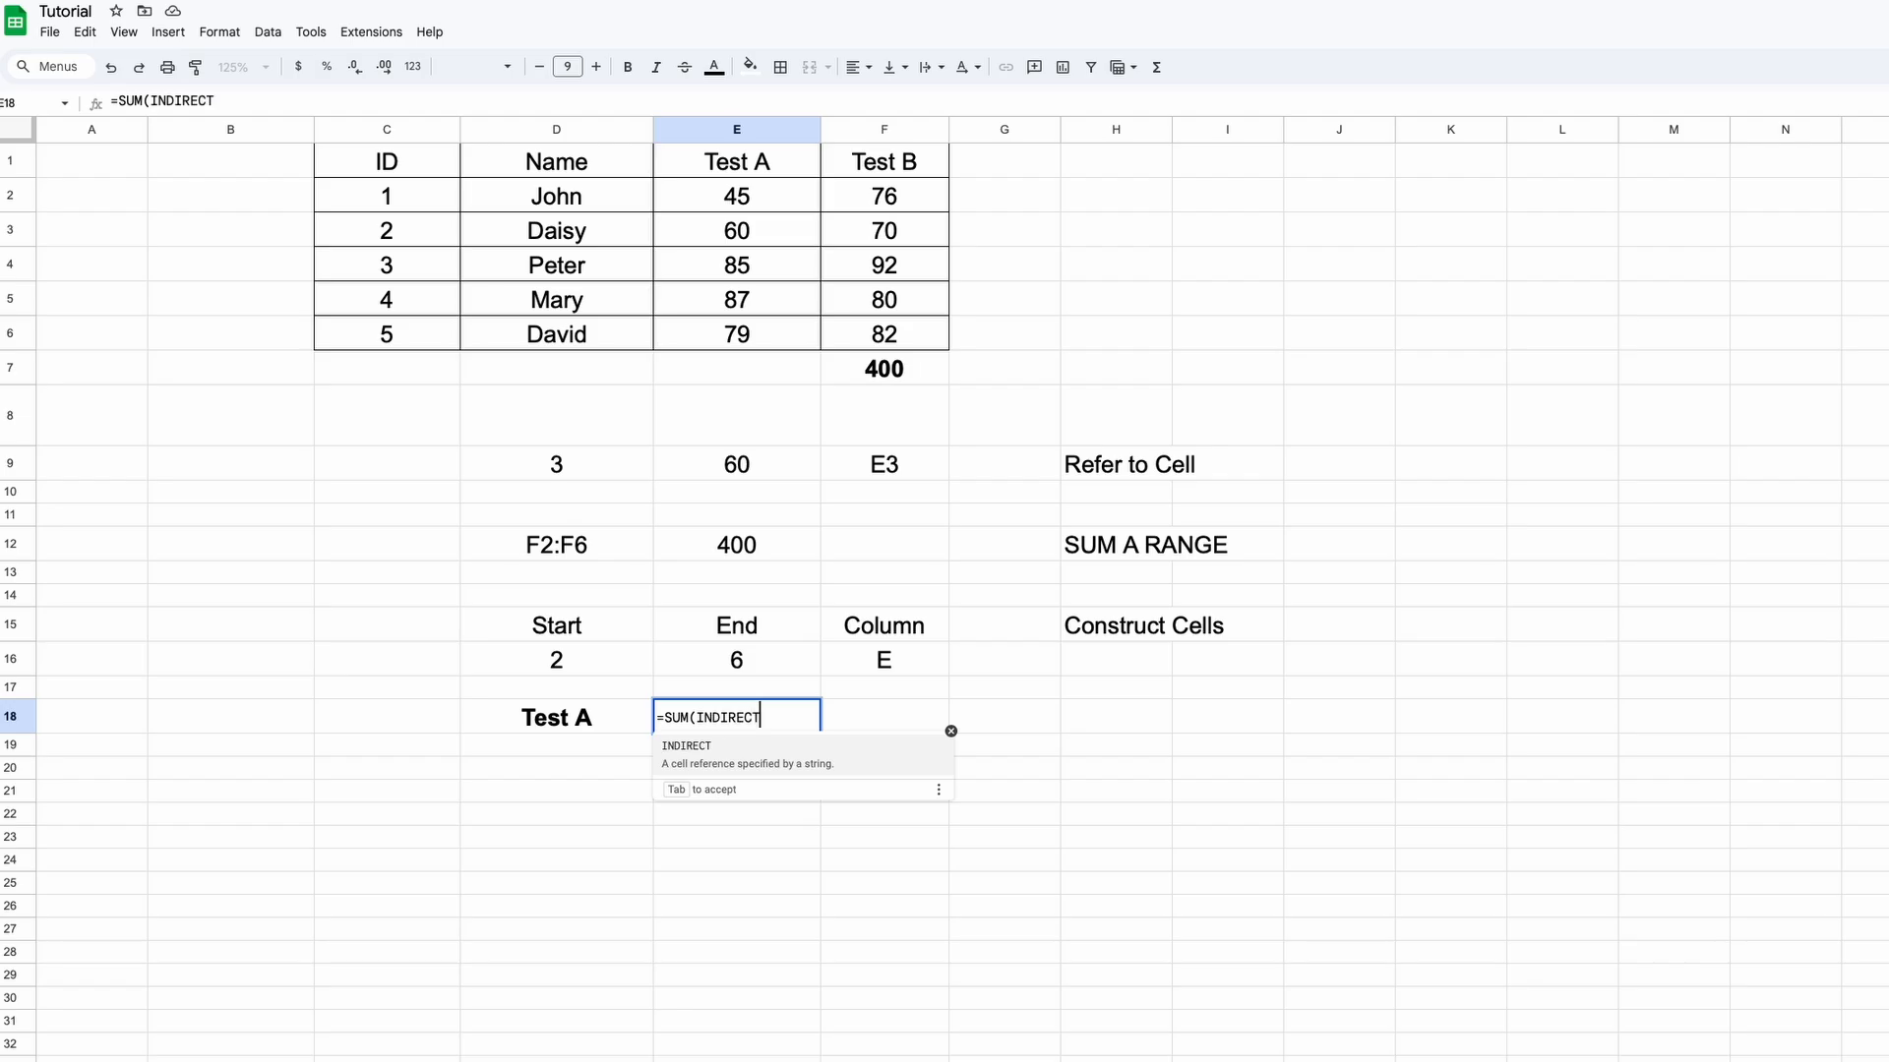
{"action": "type", "text": "(\"E"}
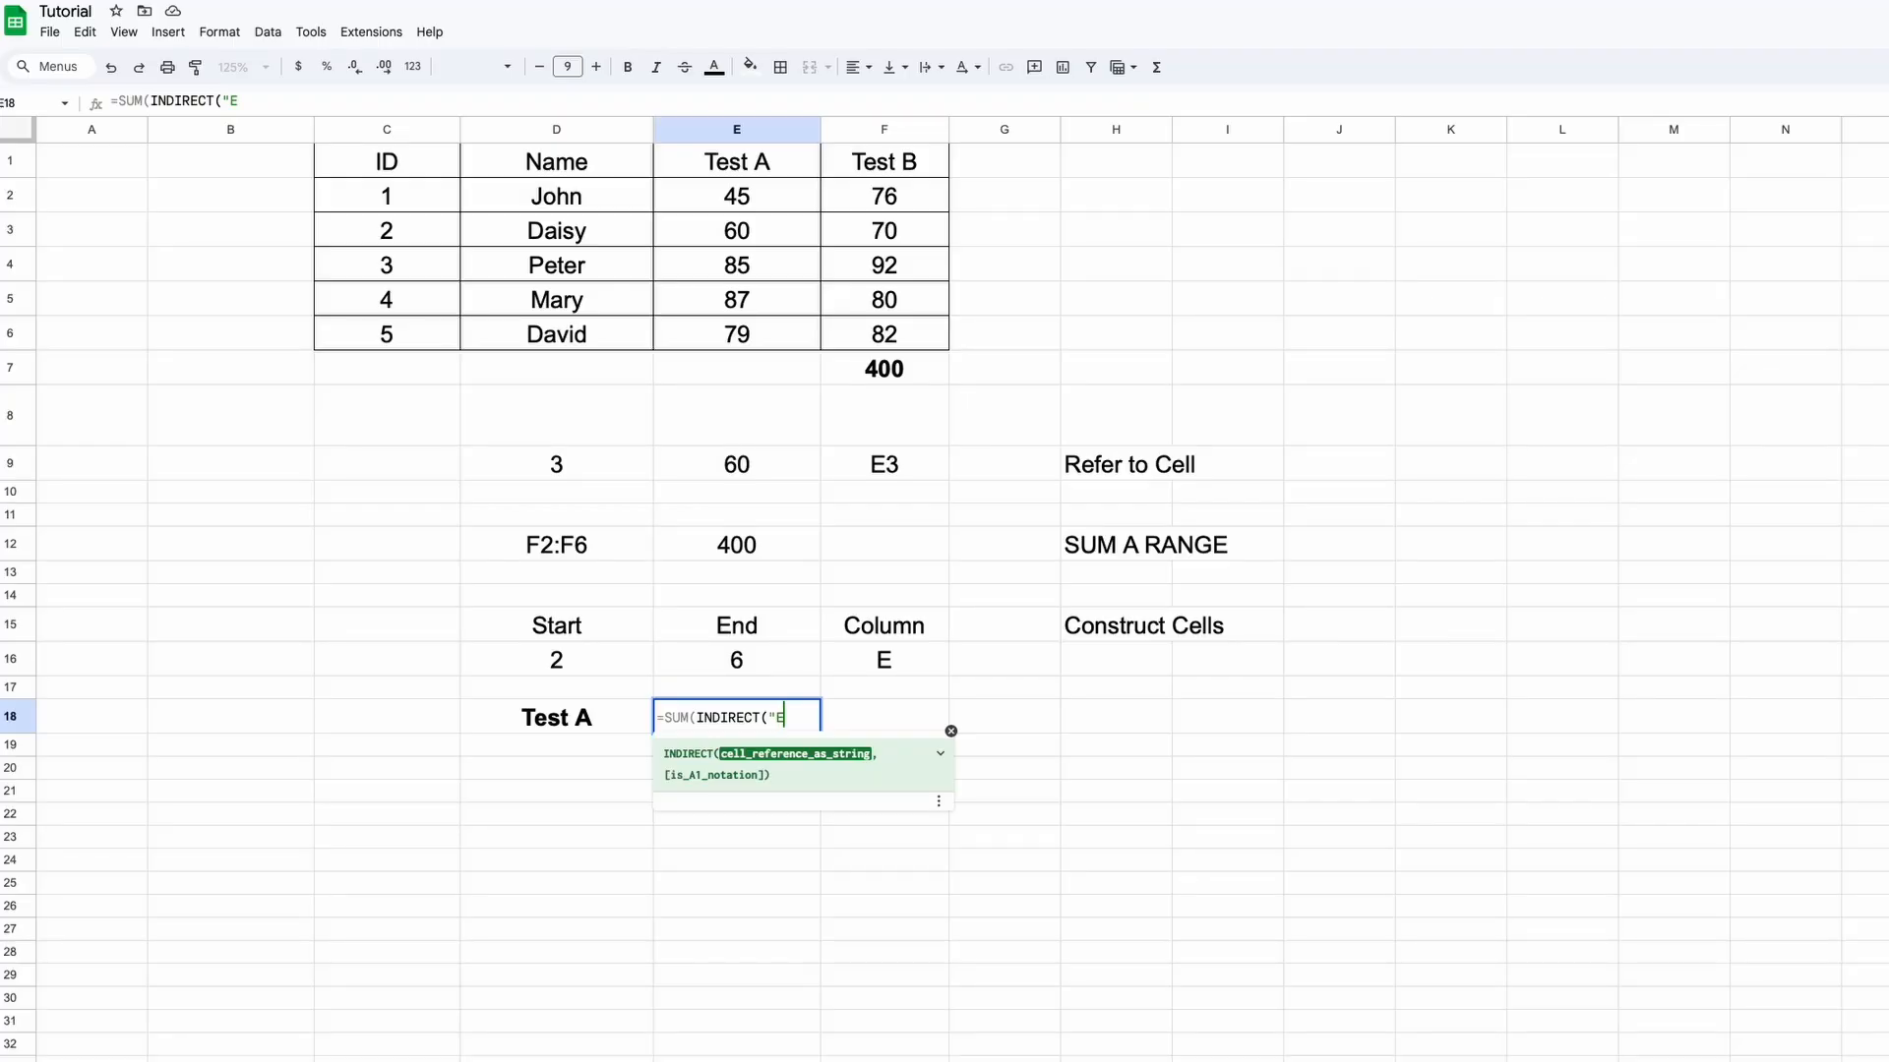
{"action": "type", "text": "\"&"}
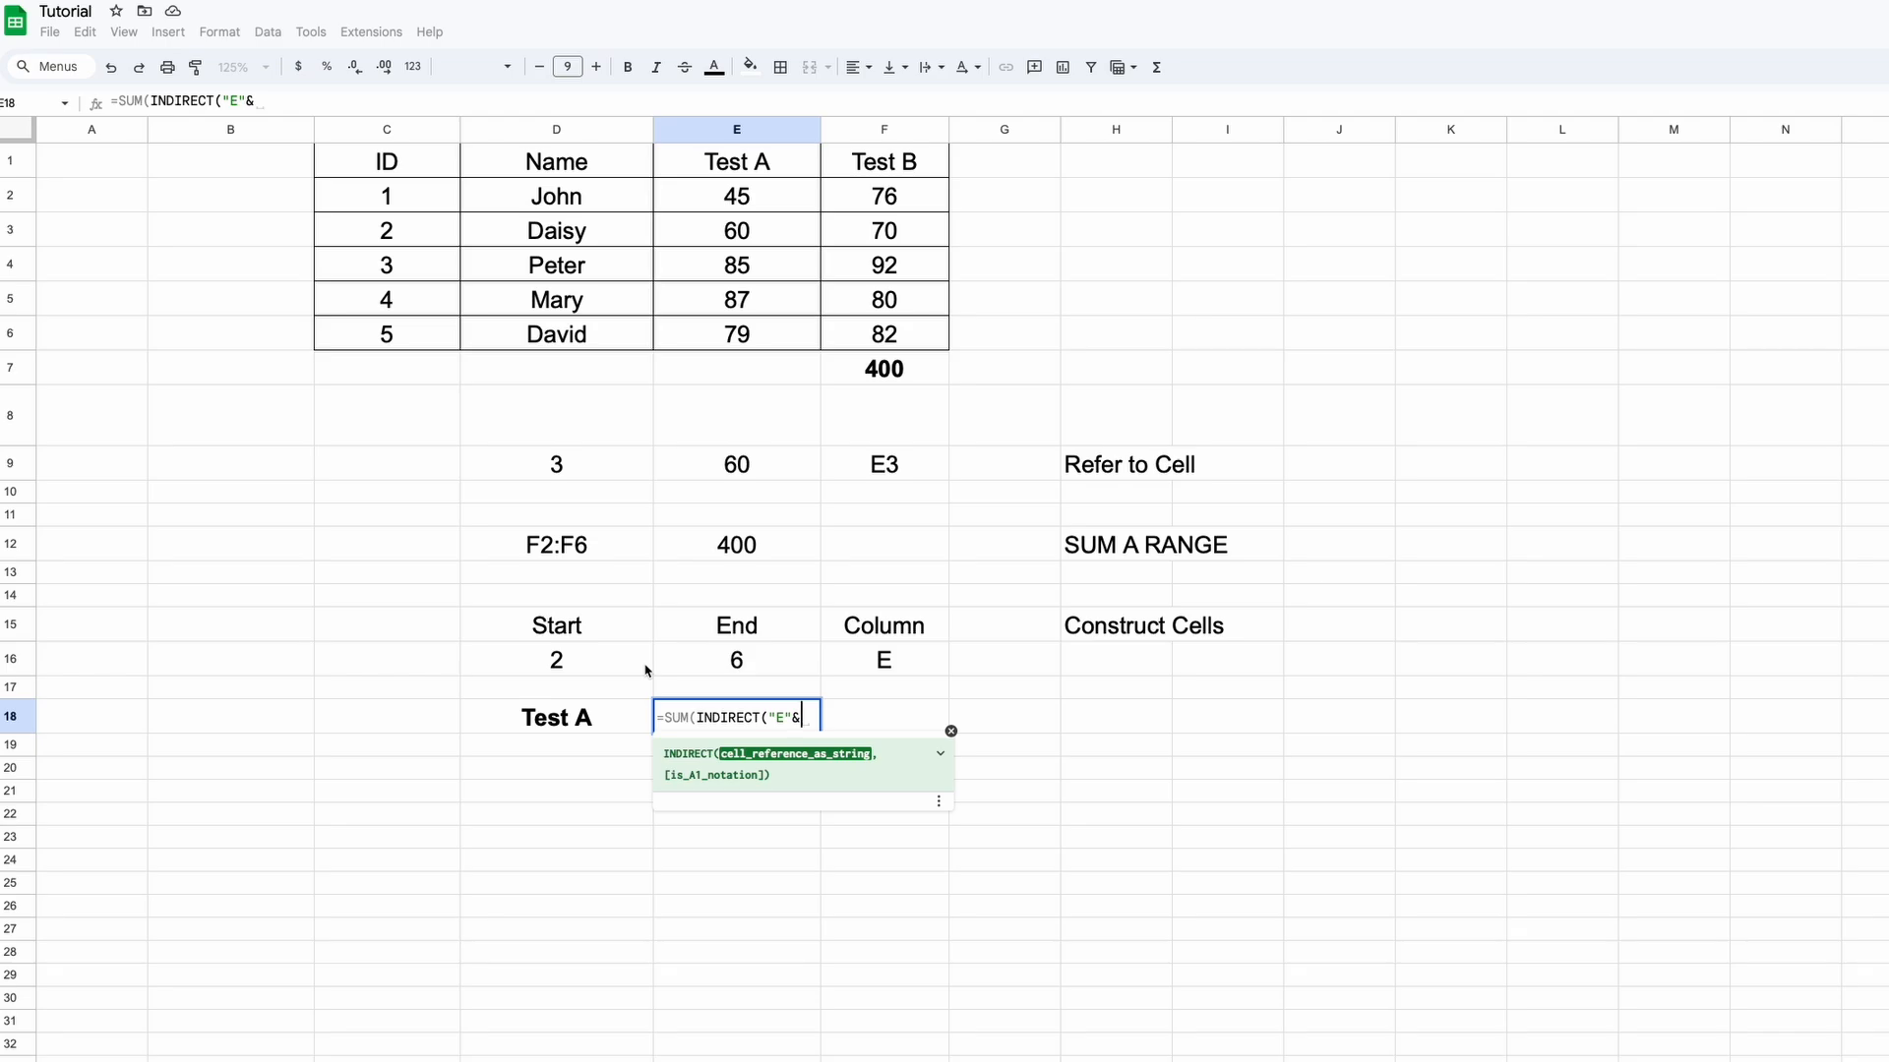
{"action": "left_click", "coordinate": [568, 661]}
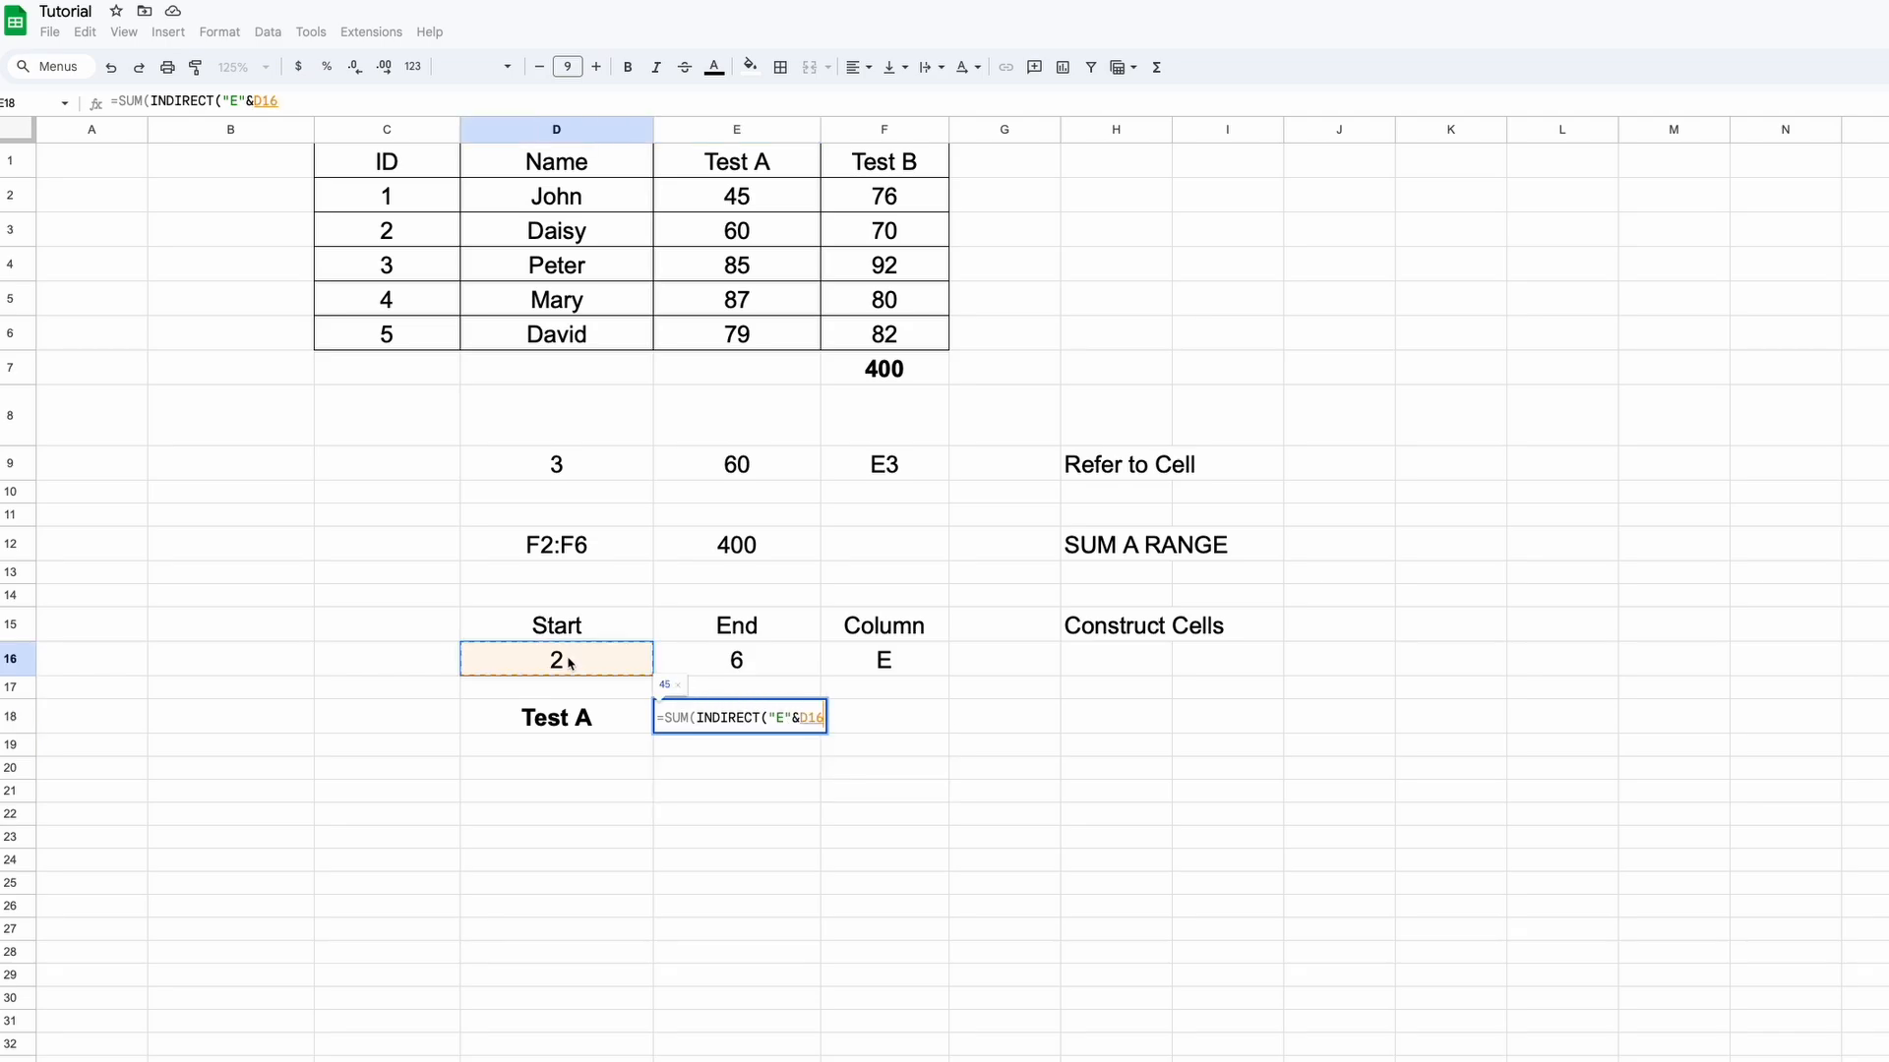
{"action": "type", "text": "&\":"}
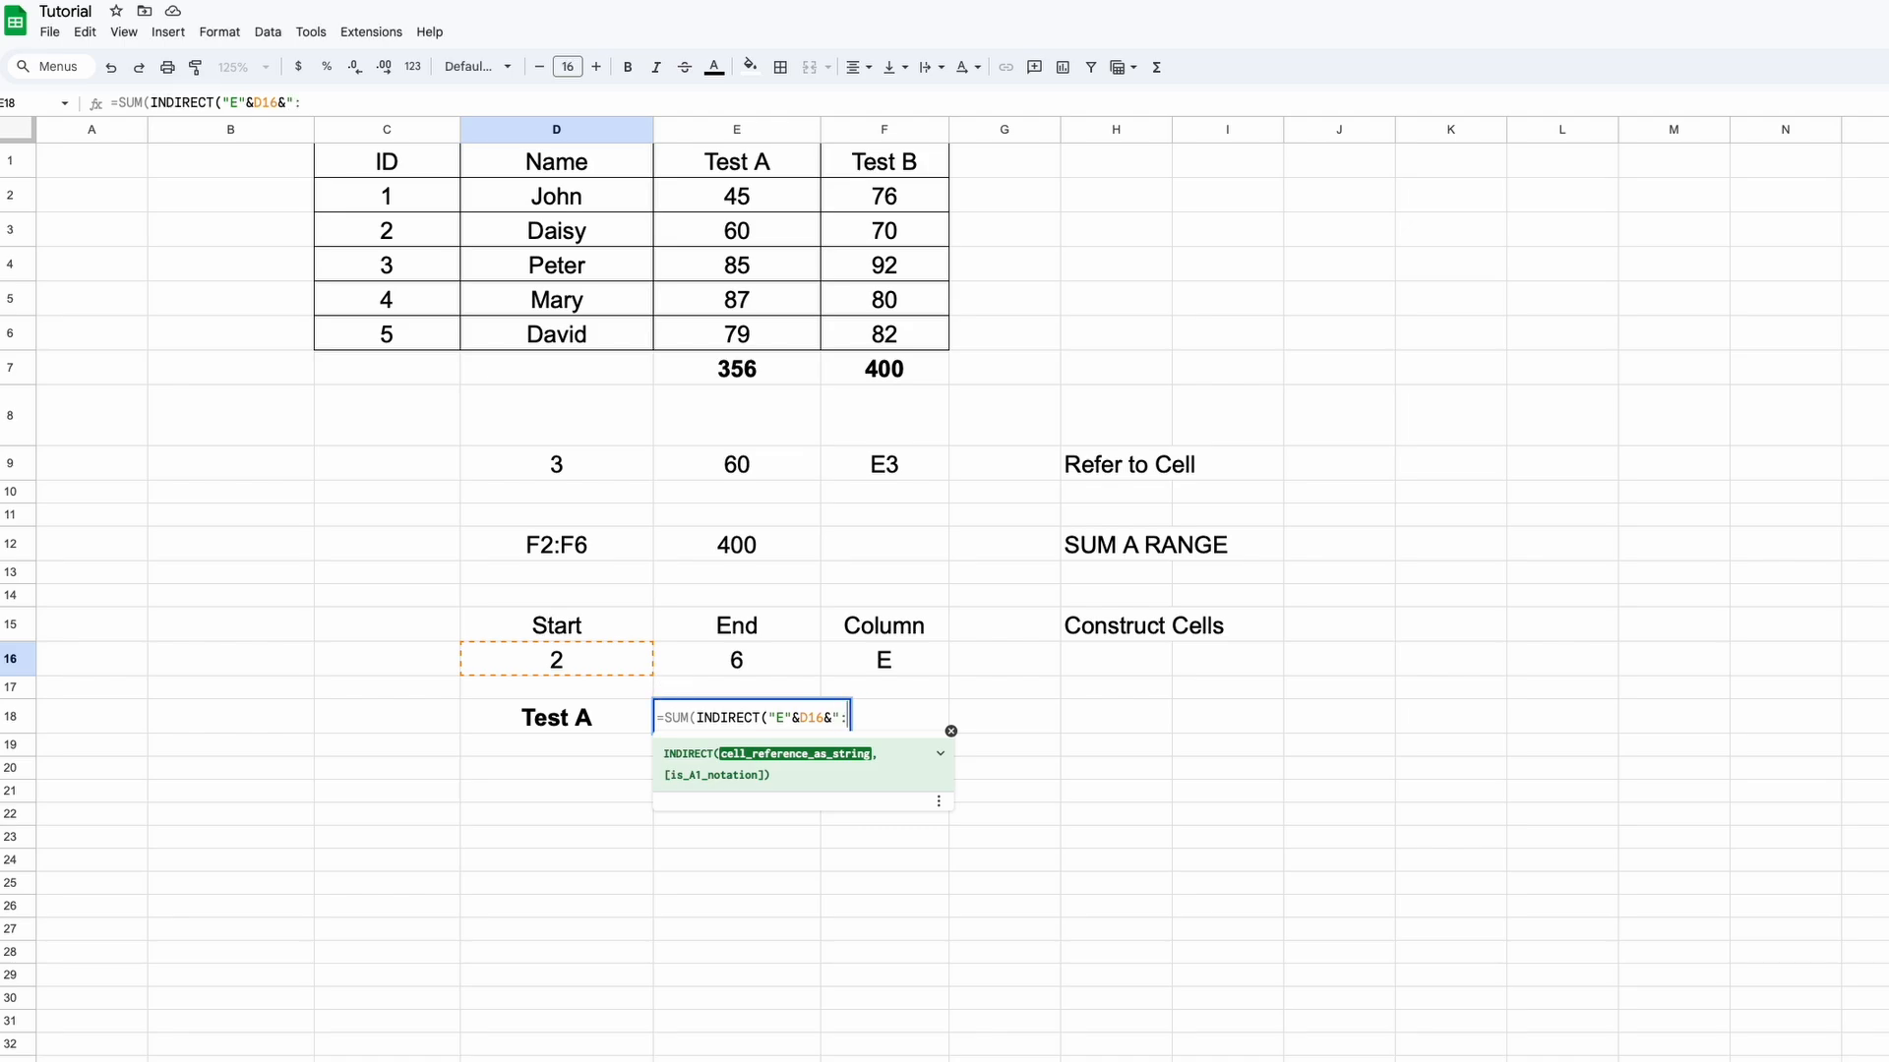
{"action": "type", "text": "E\"&"}
{"action": "left_click", "coordinate": [772, 665]}
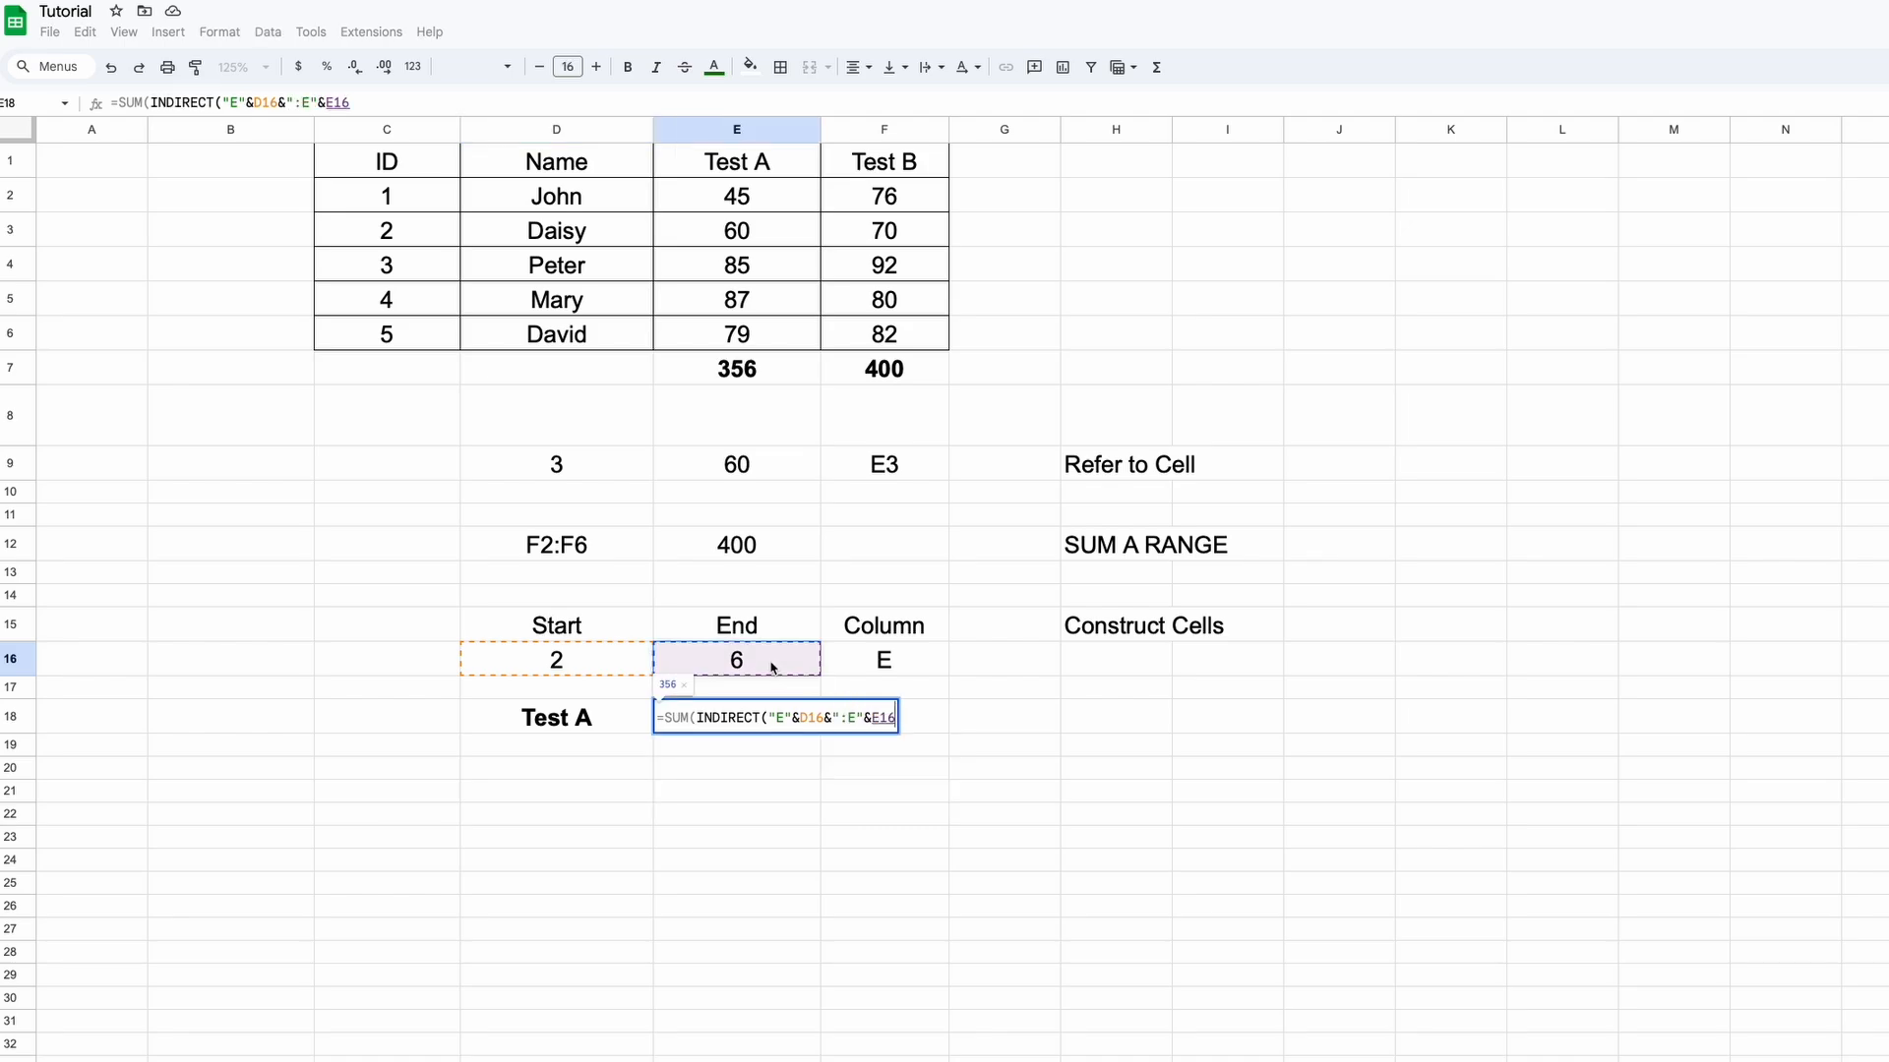
{"action": "key", "text": "Return"}
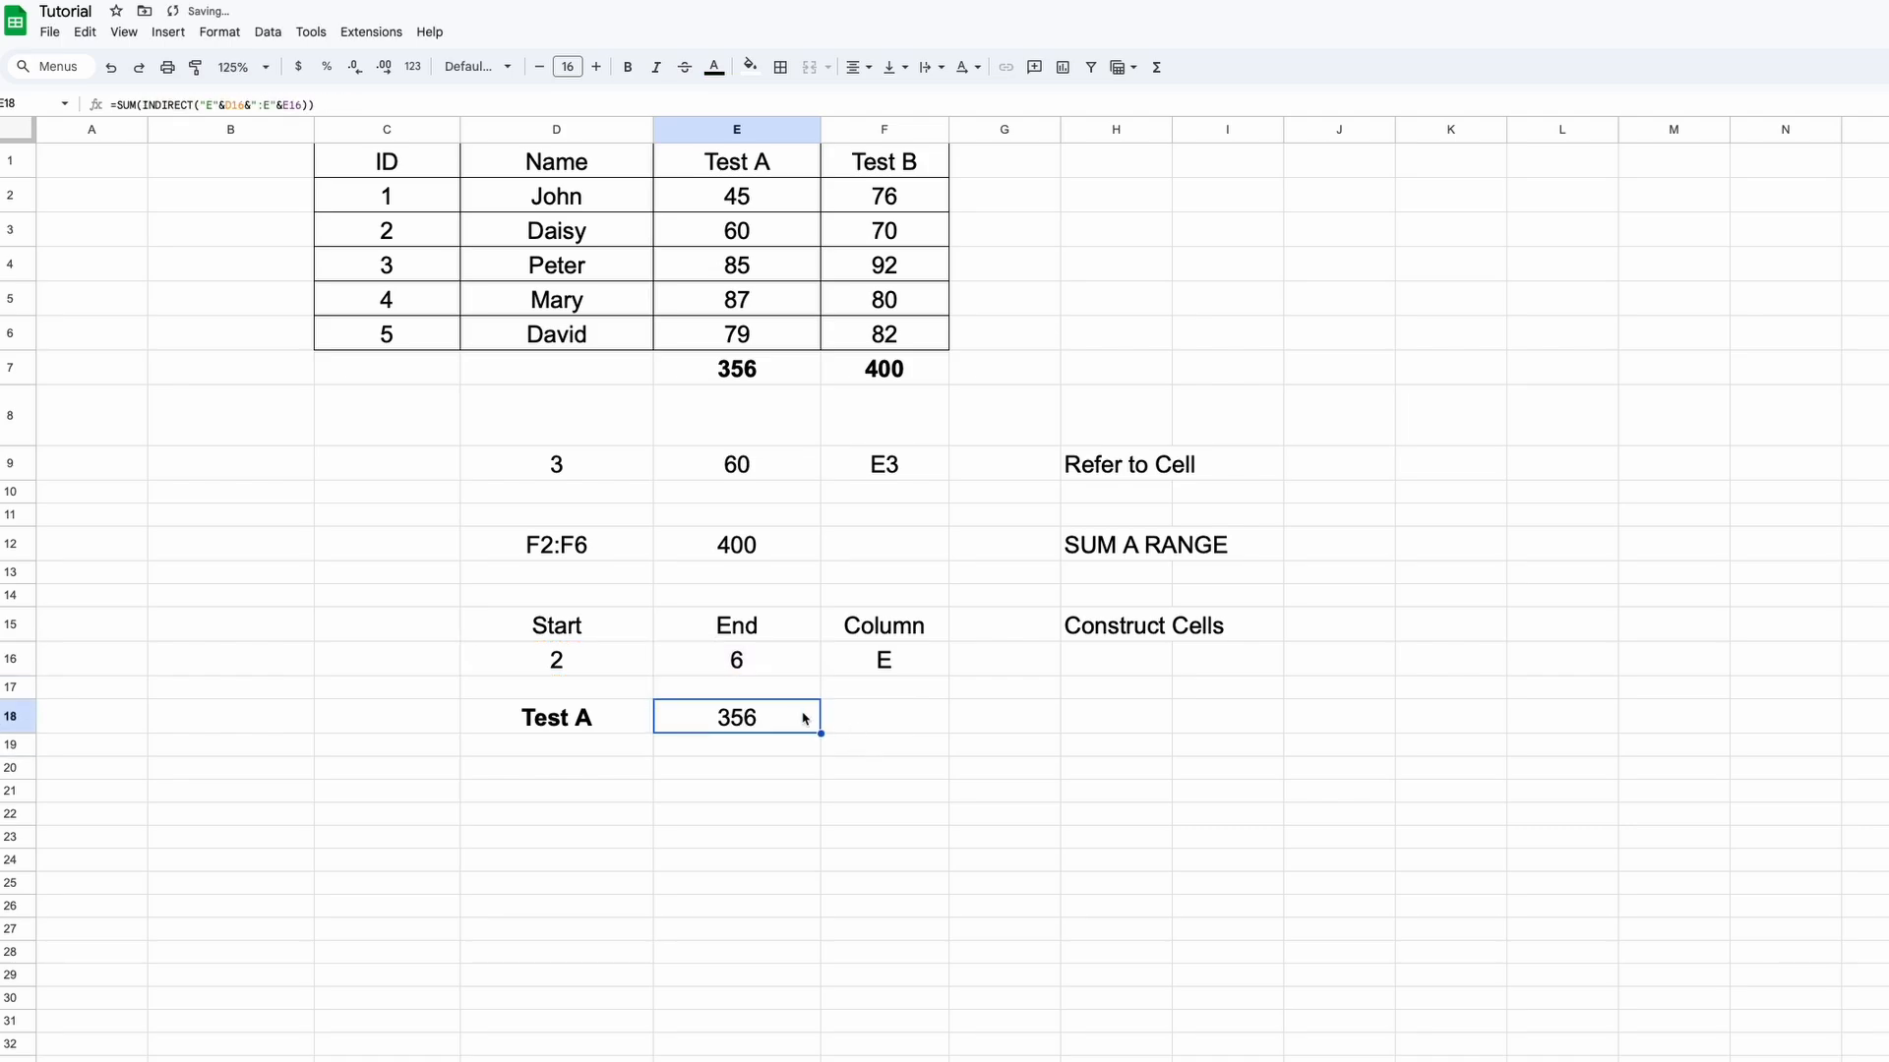
{"action": "key", "text": "ctrl+b"}
Change End to 5 and Start to 4, so the Test A total becomes 172
{"action": "left_click", "coordinate": [749, 666]}
{"action": "type", "text": "5"}
{"action": "key", "text": "Return"}
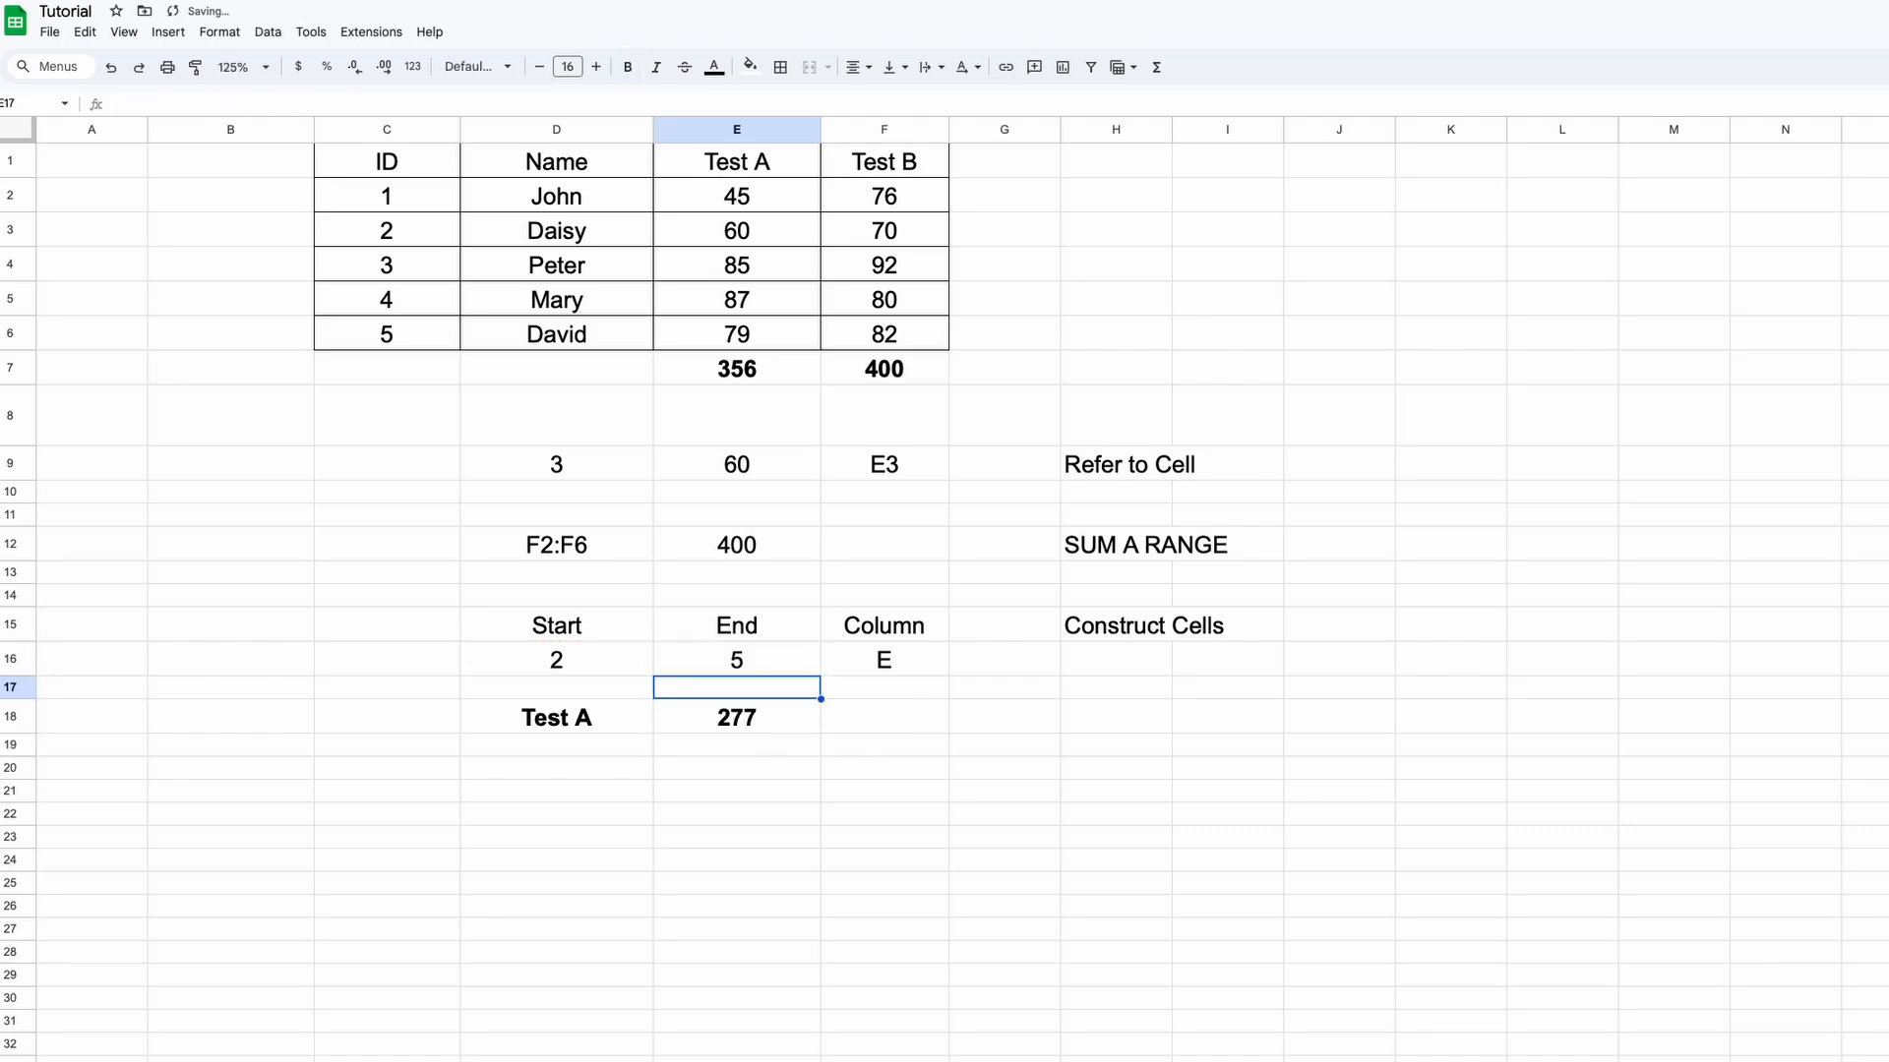
{"action": "key", "text": "Up"}
{"action": "key", "text": "Left"}
{"action": "type", "text": "3"}
{"action": "key", "text": "Return"}
{"action": "key", "text": "Up"}
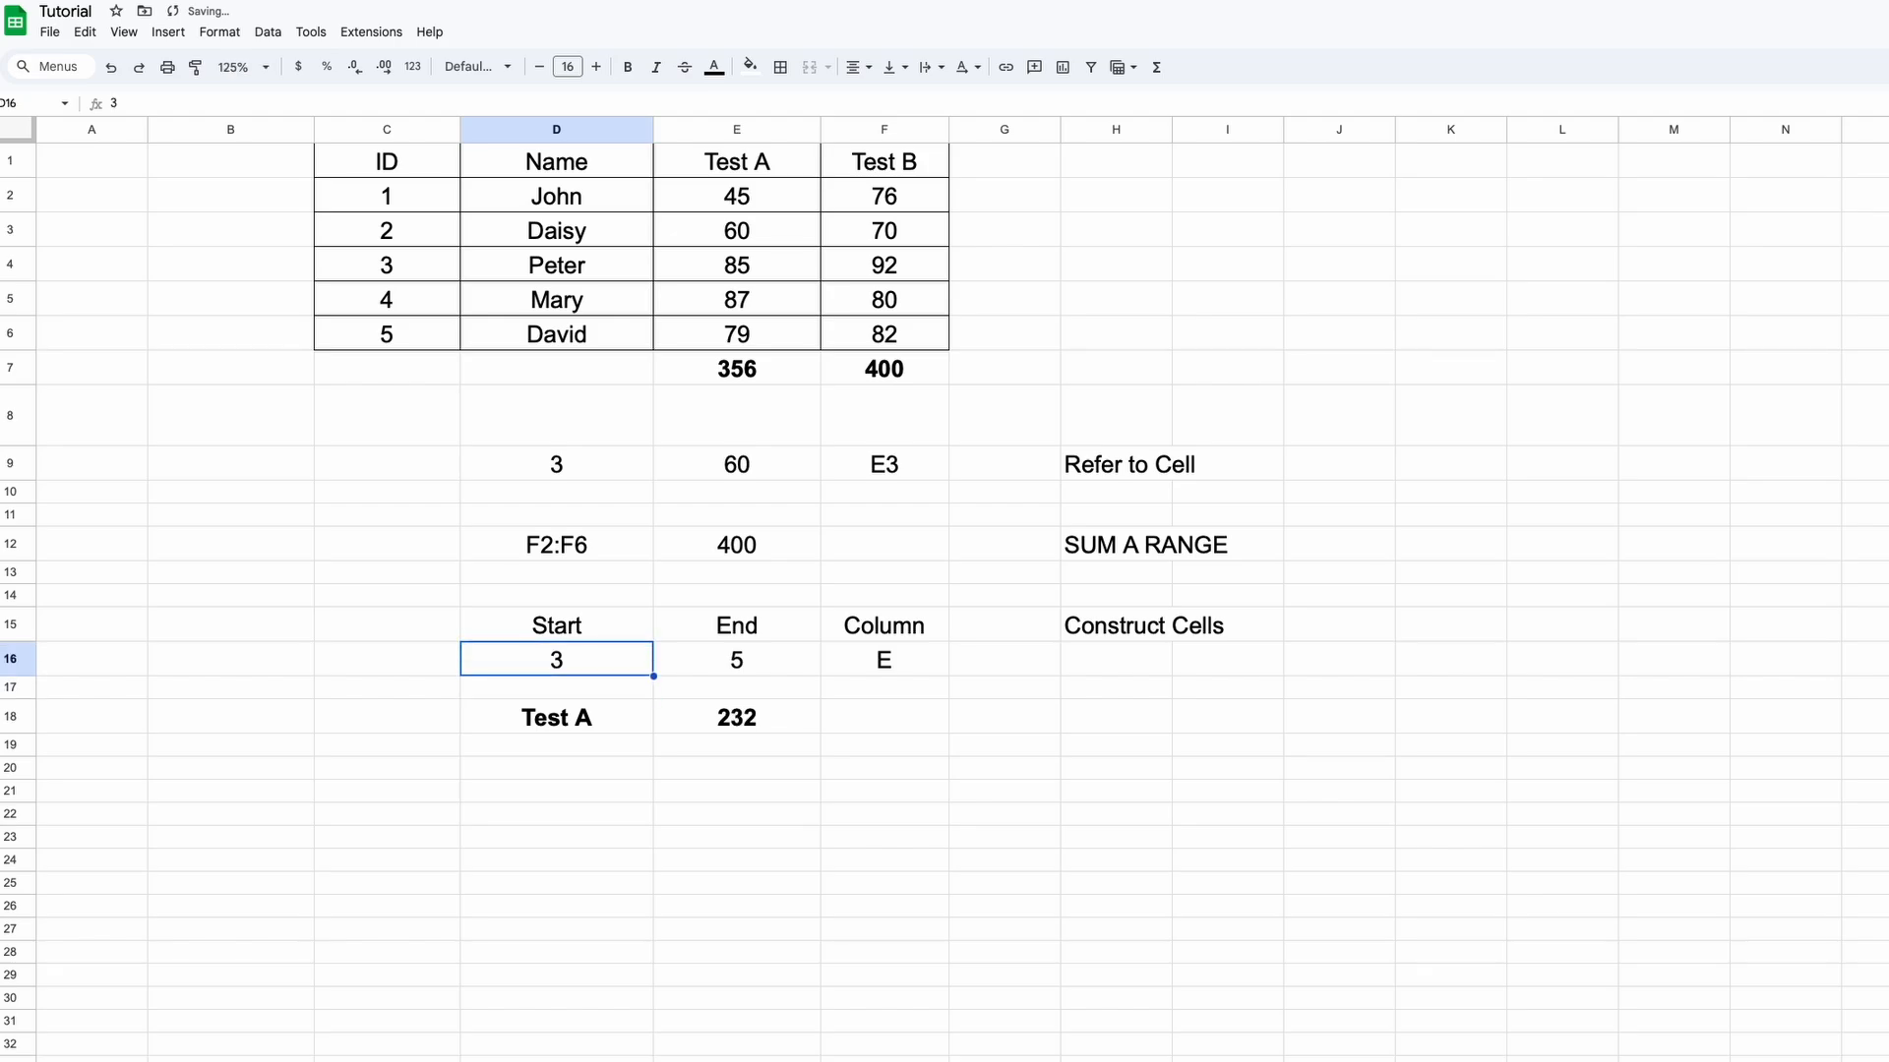
{"action": "type", "text": "5"}
{"action": "key", "text": "BackSpace"}
{"action": "type", "text": "4"}
{"action": "key", "text": "Return"}
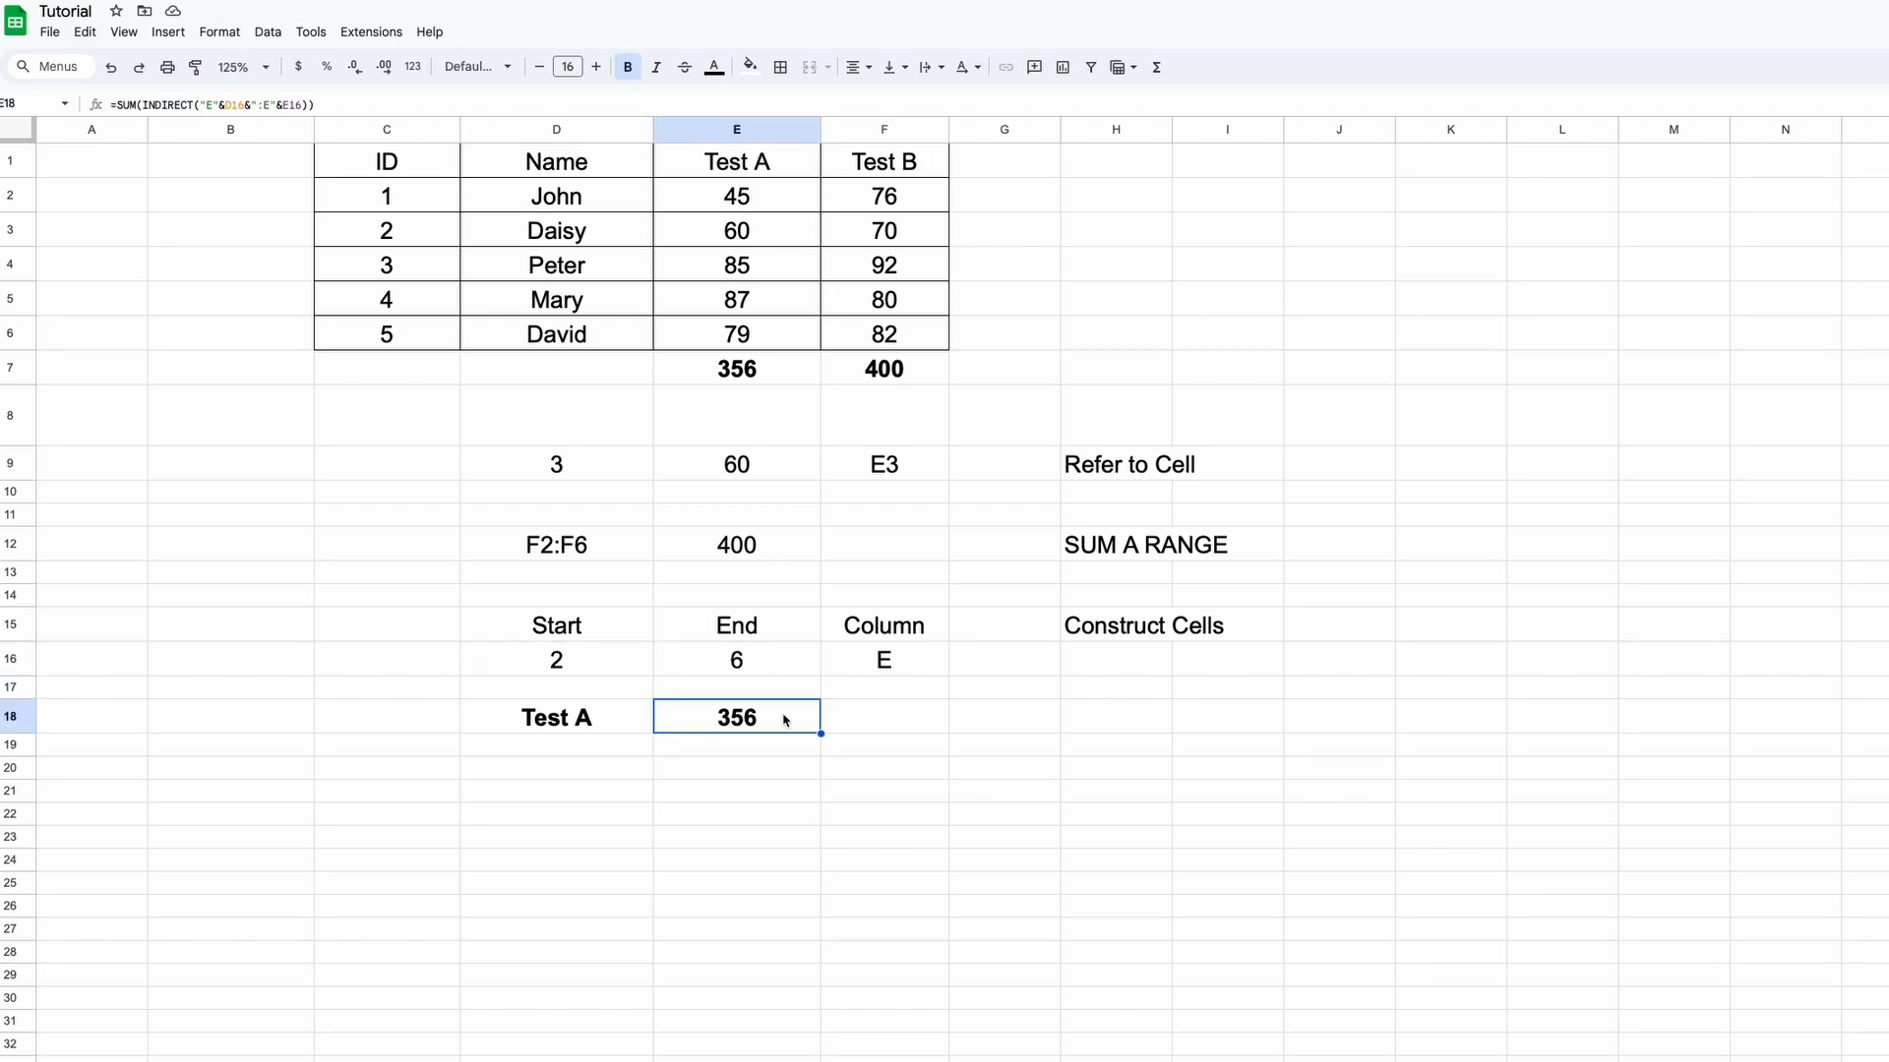
Rewrite E18's formula to take its column letter from F16 instead of a hard-coded E
{"action": "double_click", "coordinate": [785, 720]}
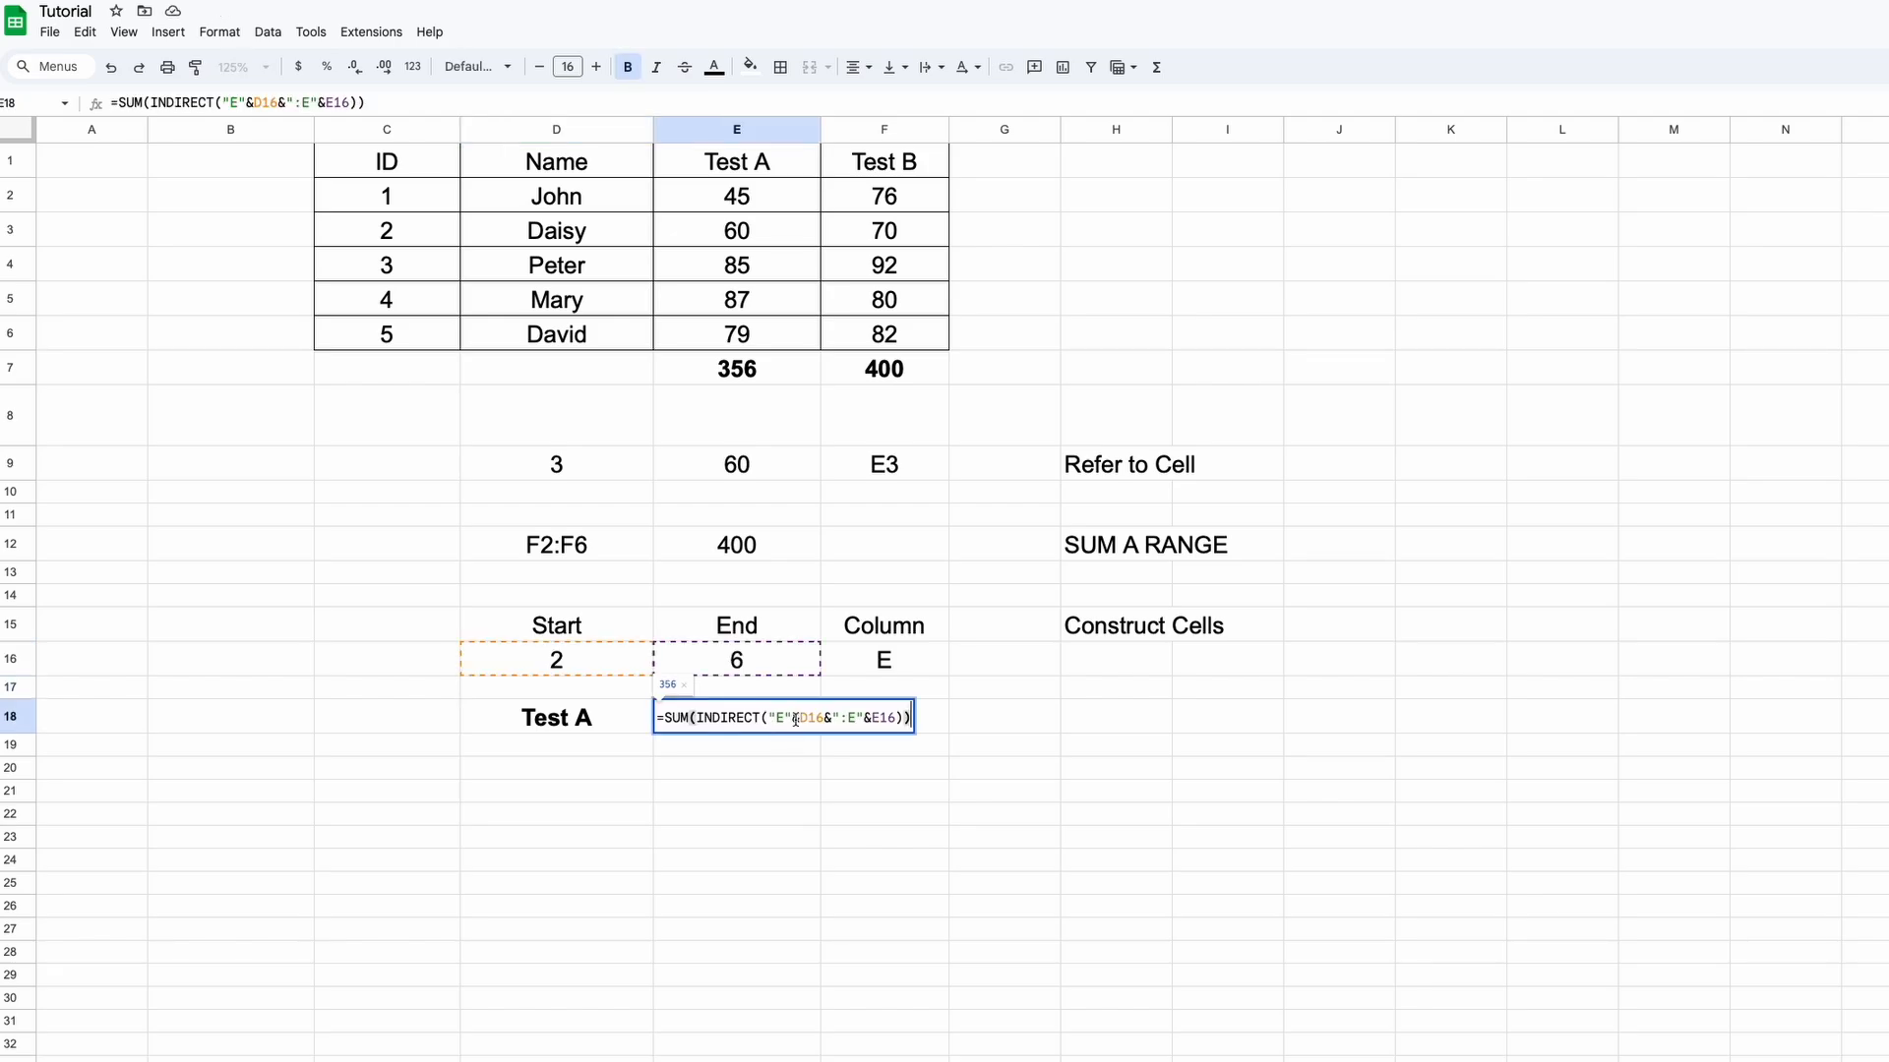
{"action": "left_click", "coordinate": [791, 717]}
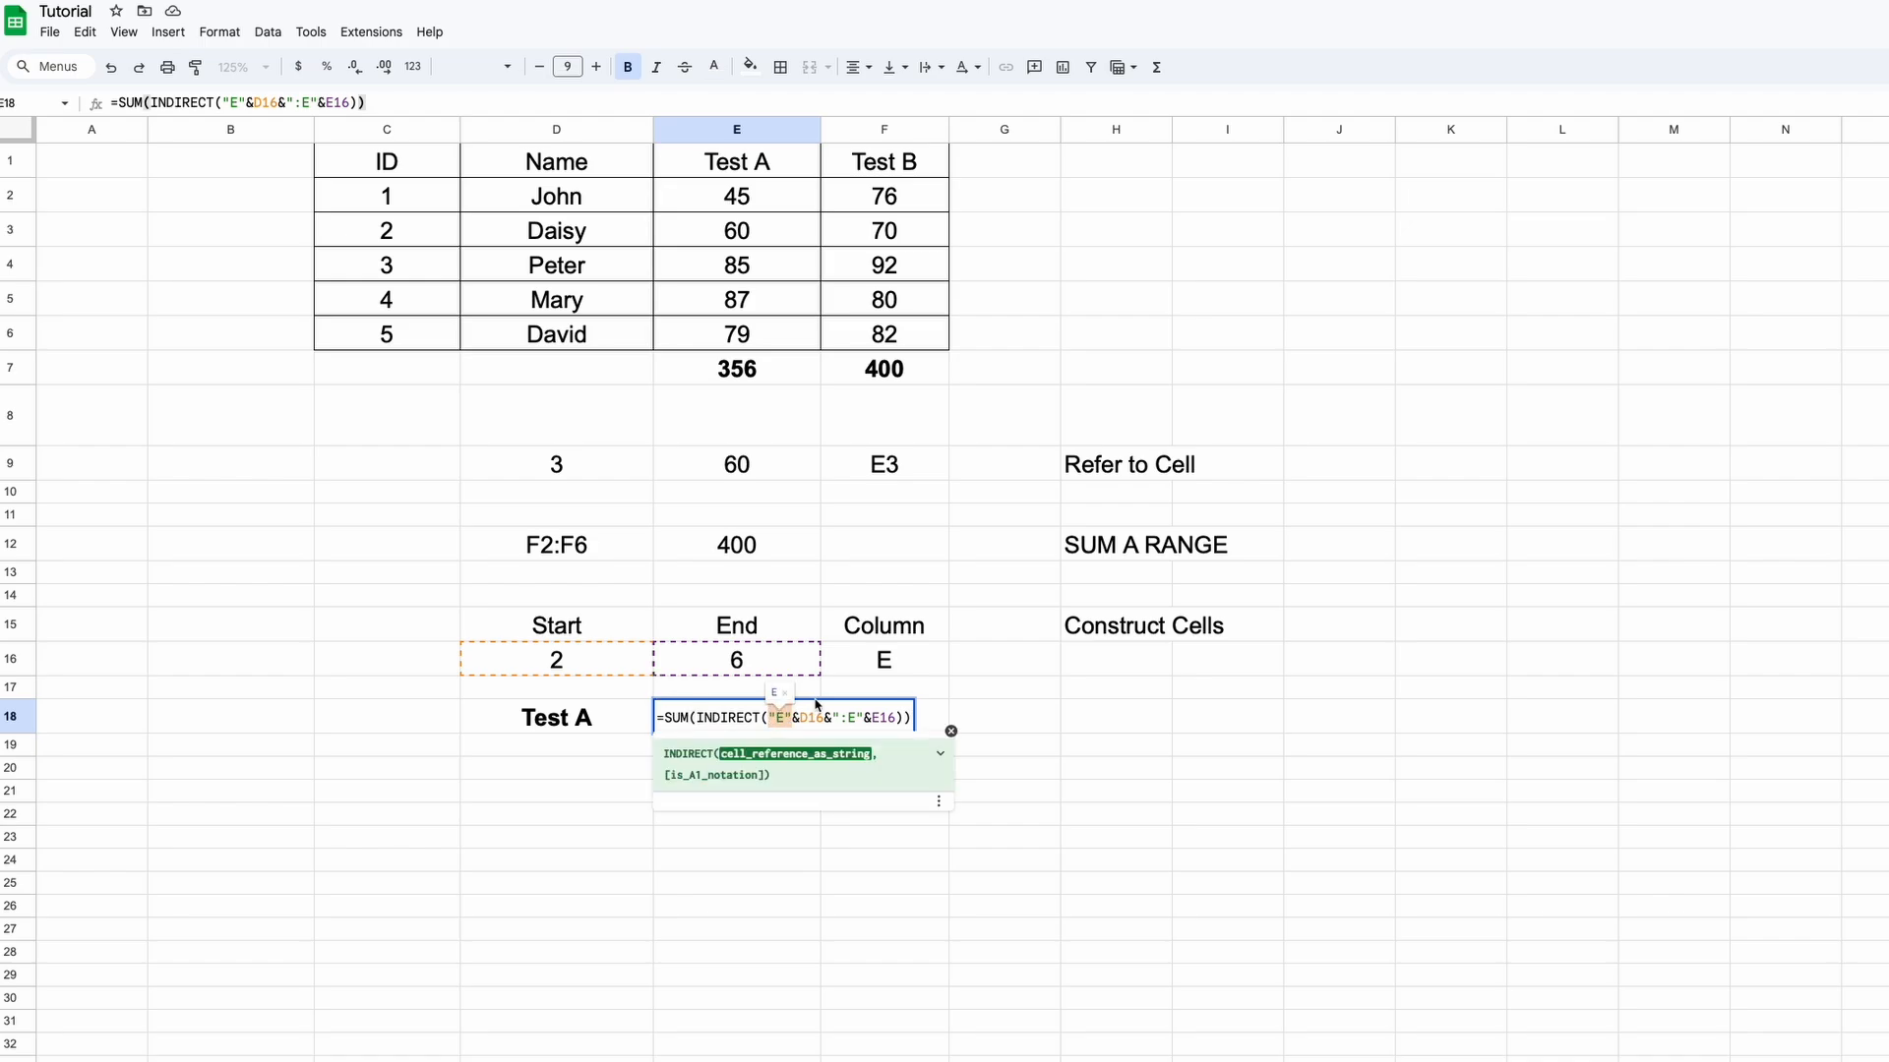
{"action": "left_click", "coordinate": [875, 669]}
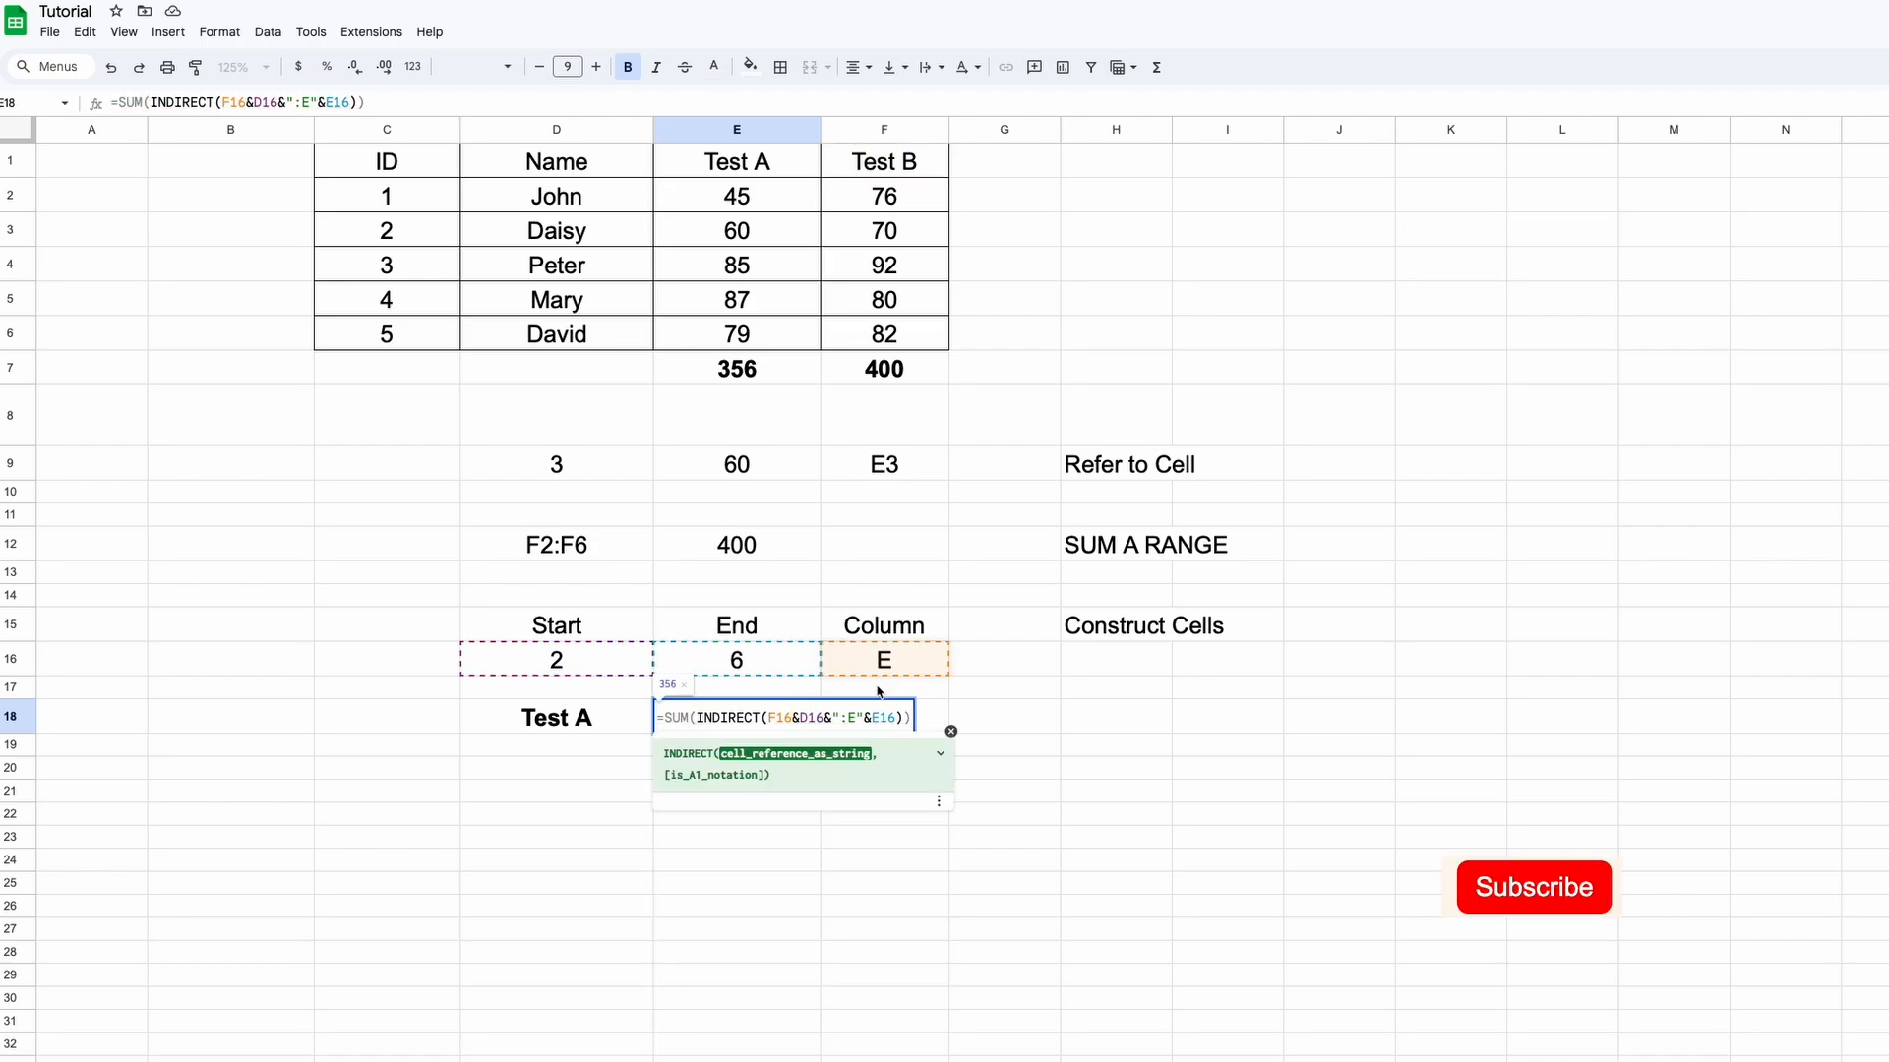
{"action": "left_click", "coordinate": [852, 717]}
{"action": "key", "text": "BackSpace"}
{"action": "type", "text": "& F16"}
{"action": "key", "text": "Return"}
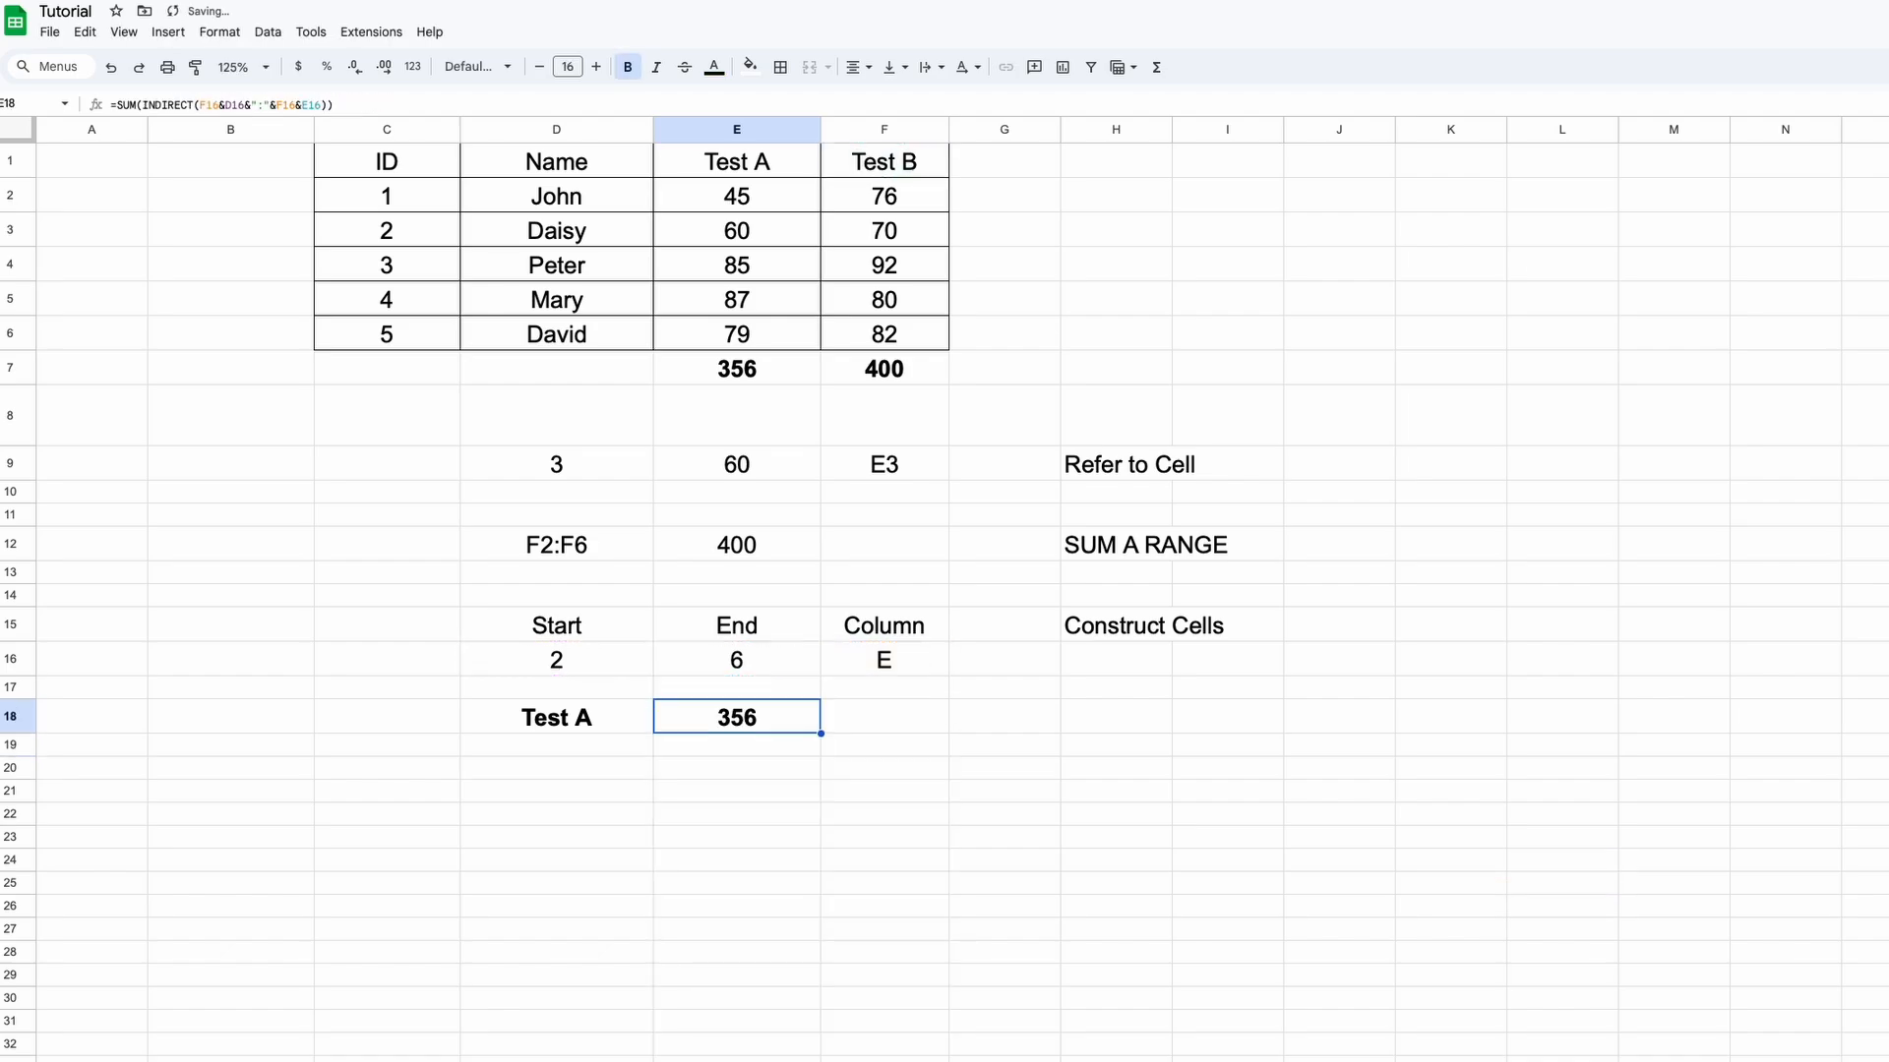
Set Column to F and End to 5 to watch the Test A total change
{"action": "left_click", "coordinate": [890, 666]}
{"action": "type", "text": "F"}
{"action": "key", "text": "Return"}
{"action": "key", "text": "Up"}
{"action": "key", "text": "Left"}
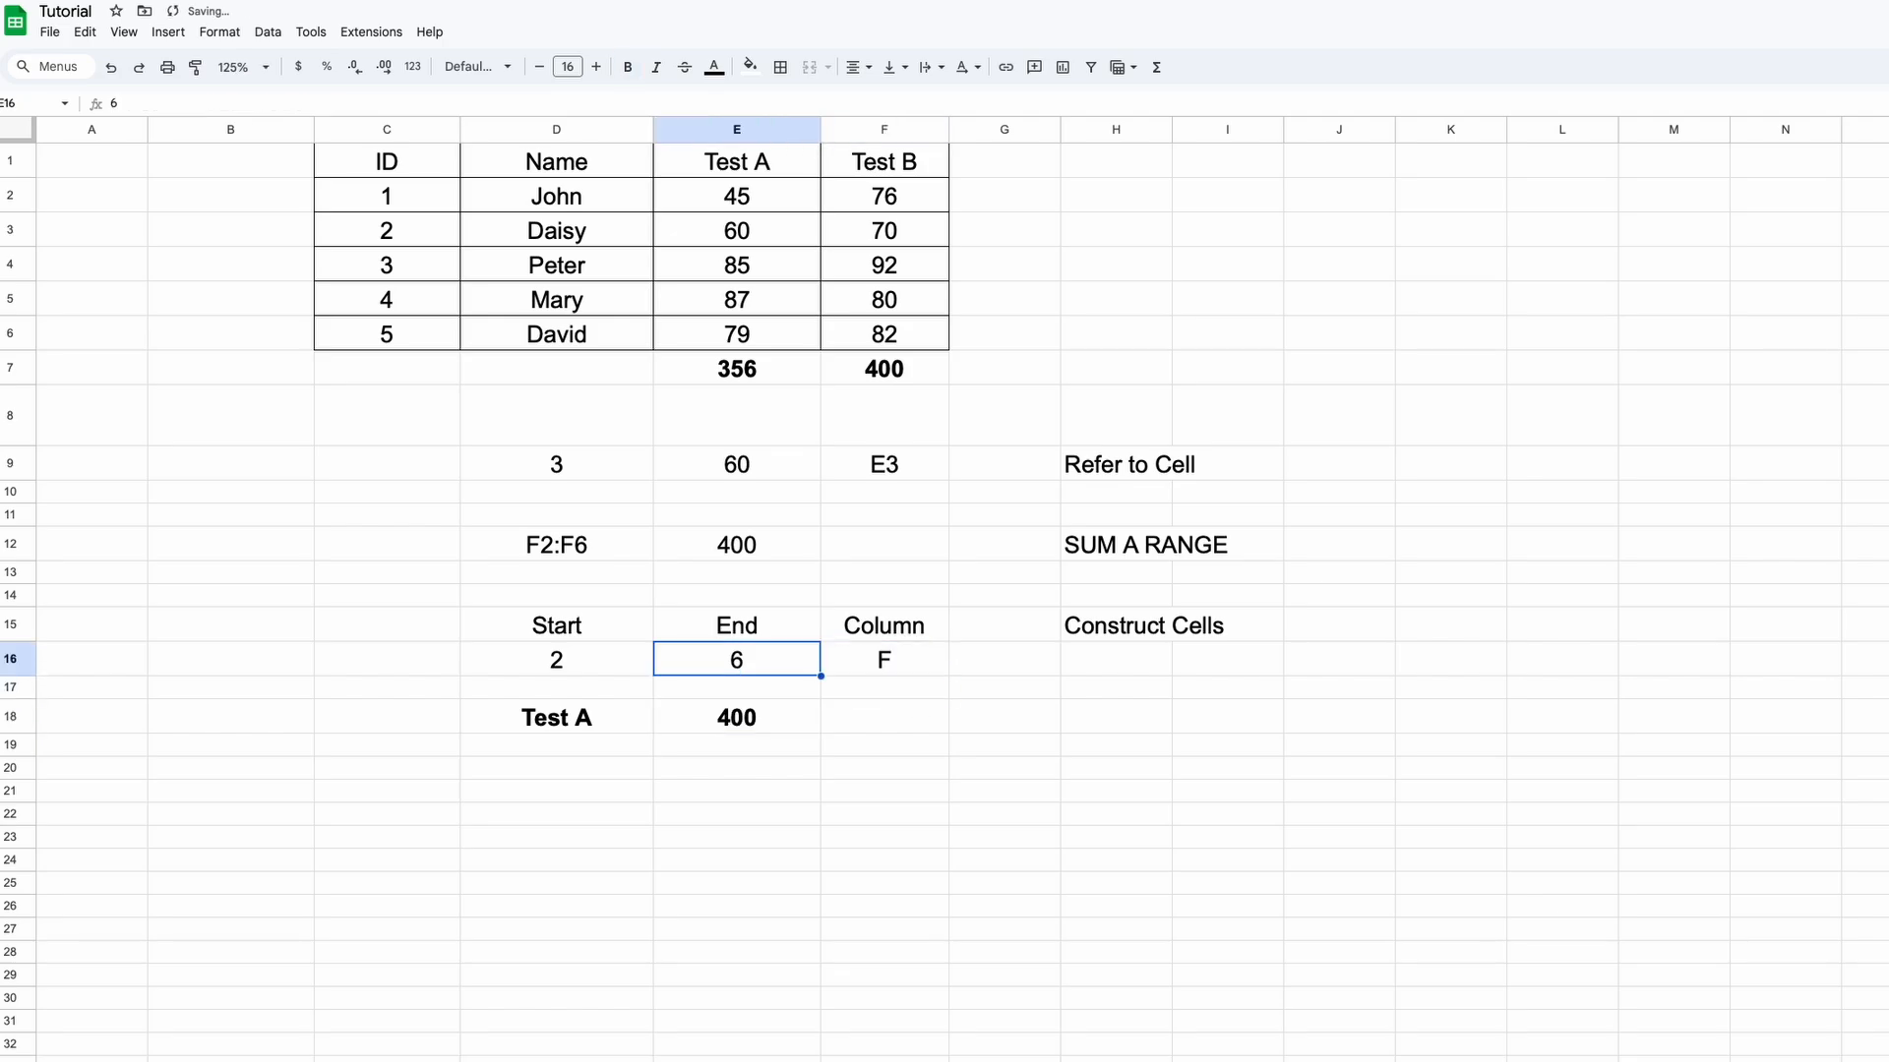
{"action": "type", "text": "5"}
{"action": "key", "text": "Return"}
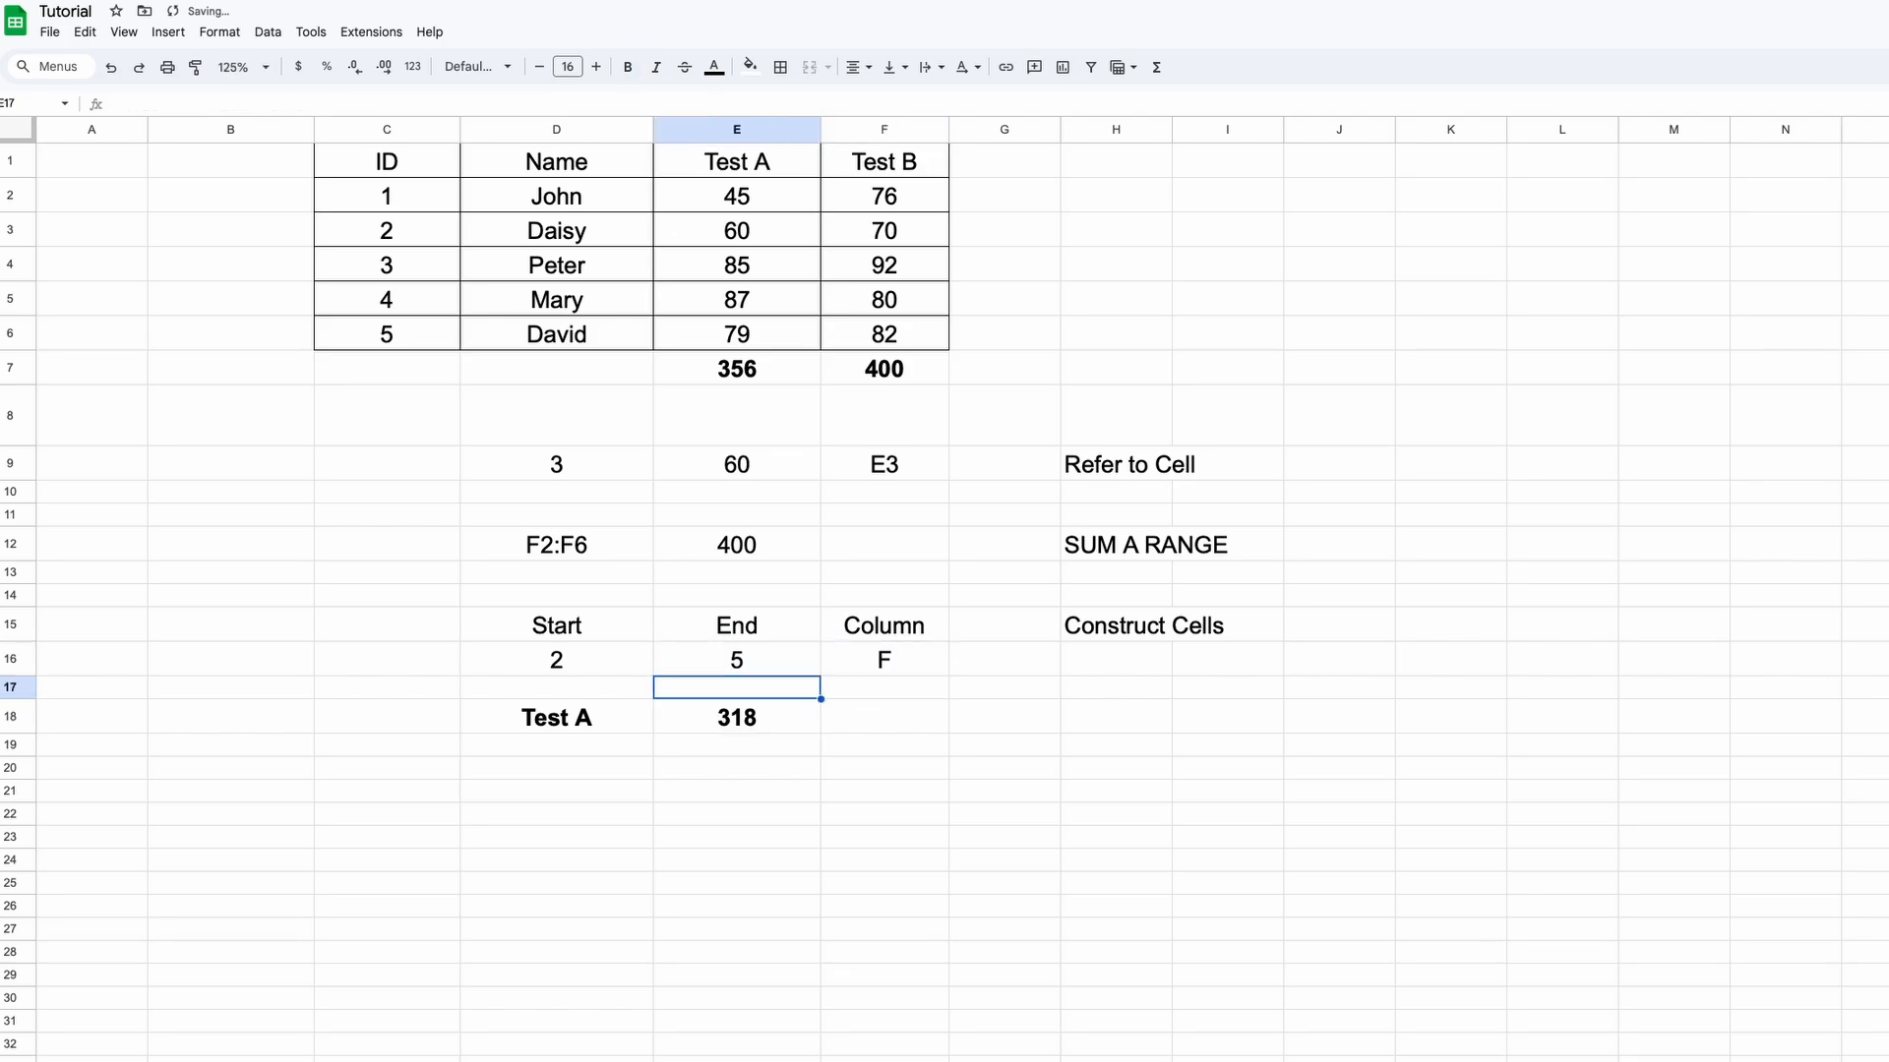
Change Start to 3, then undo the recent value changes with Ctrl+Z
{"action": "key", "text": "Up"}
{"action": "key", "text": "Left"}
{"action": "type", "text": "3"}
{"action": "key", "text": "Return"}
{"action": "key", "text": "ctrl+z"}
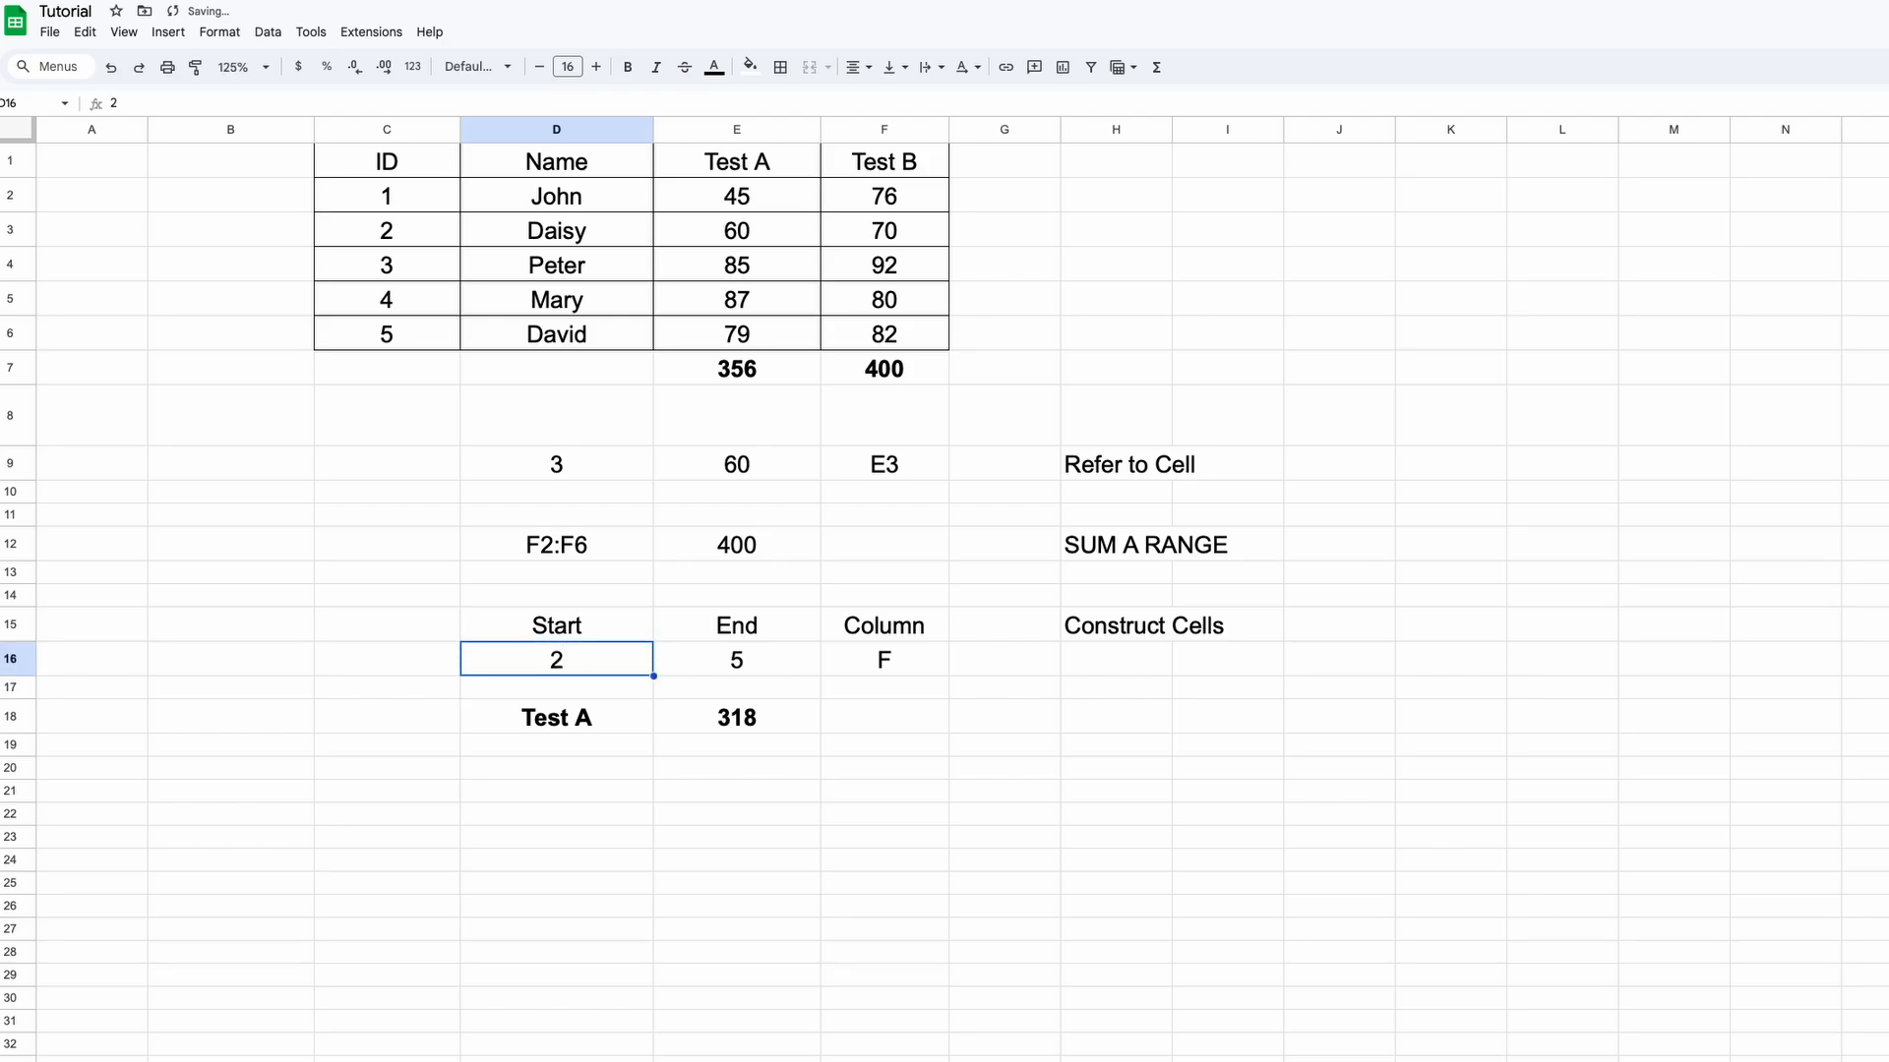
{"action": "key", "text": "ctrl+z"}
{"action": "key", "text": "ctrl+z"}
Add the labels 'Construct Sheet ref' in H21 and 'Sheet Name' in C21
{"action": "type", "text": "Constr"}
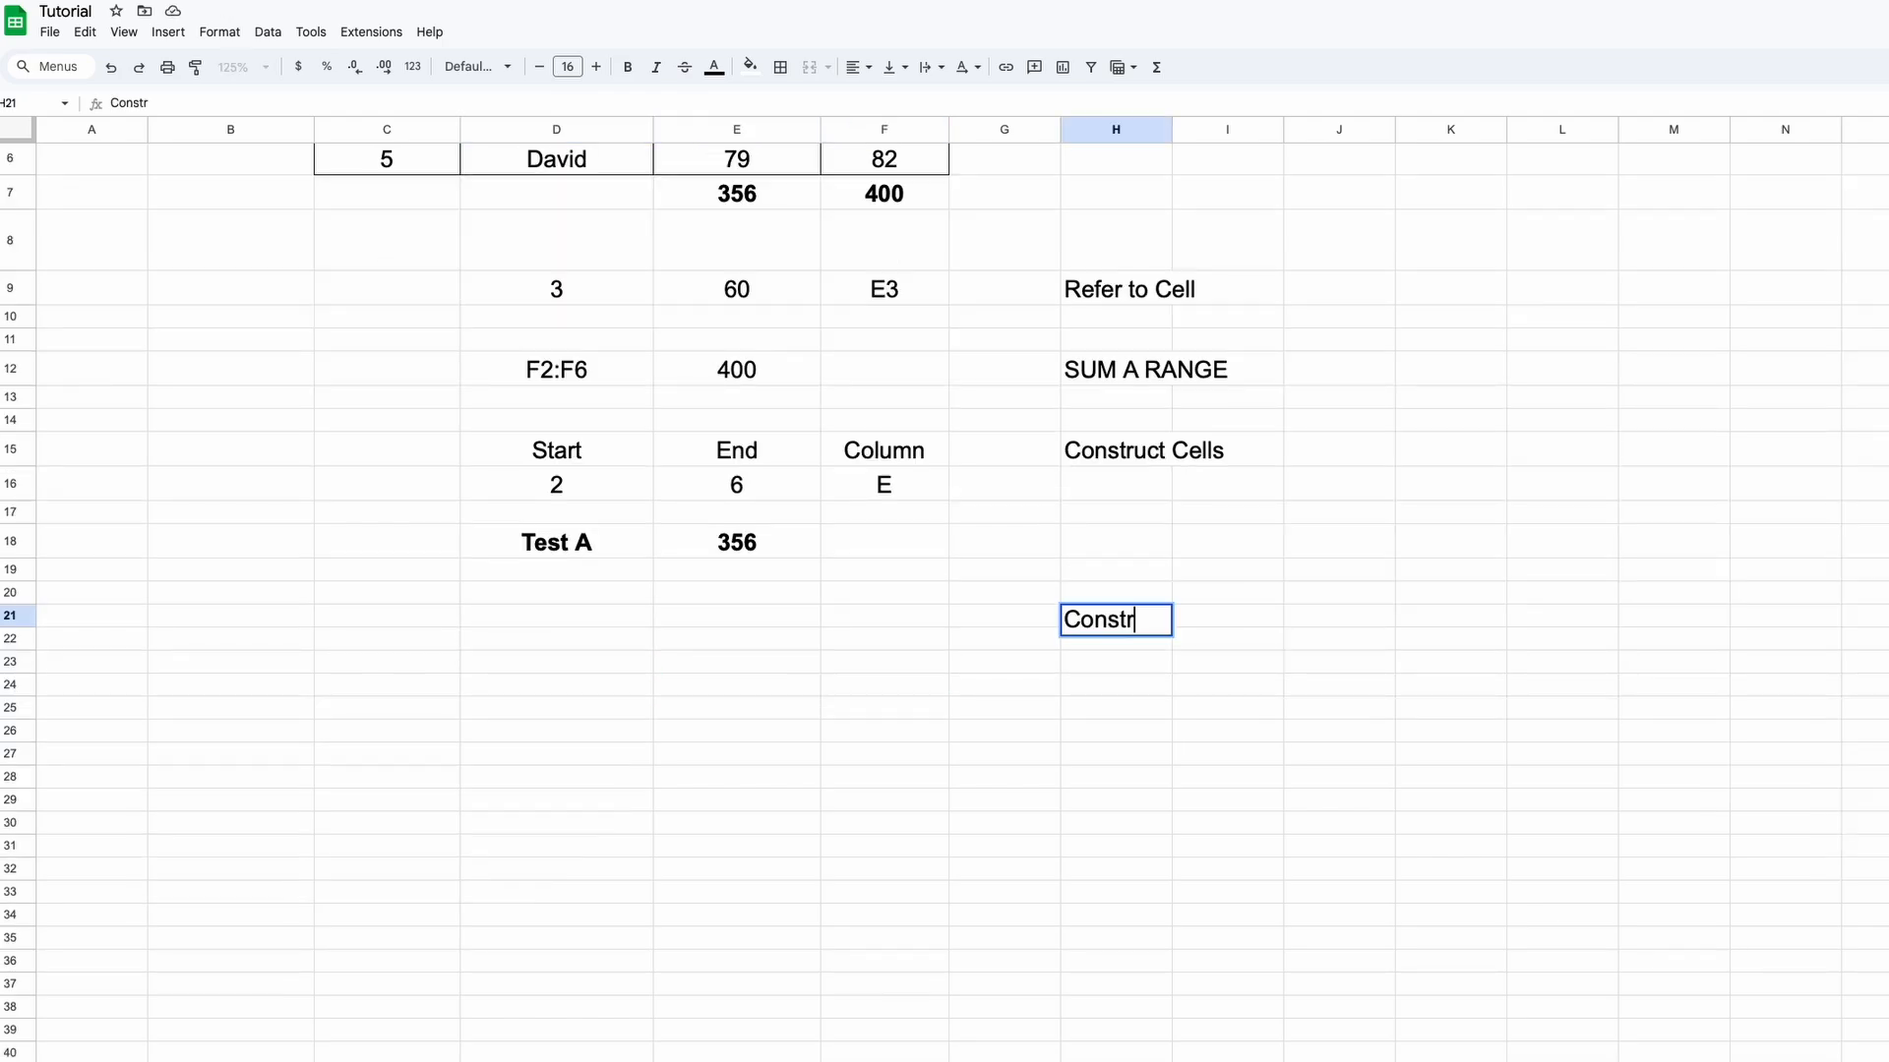
{"action": "type", "text": "uct Sheet ref"}
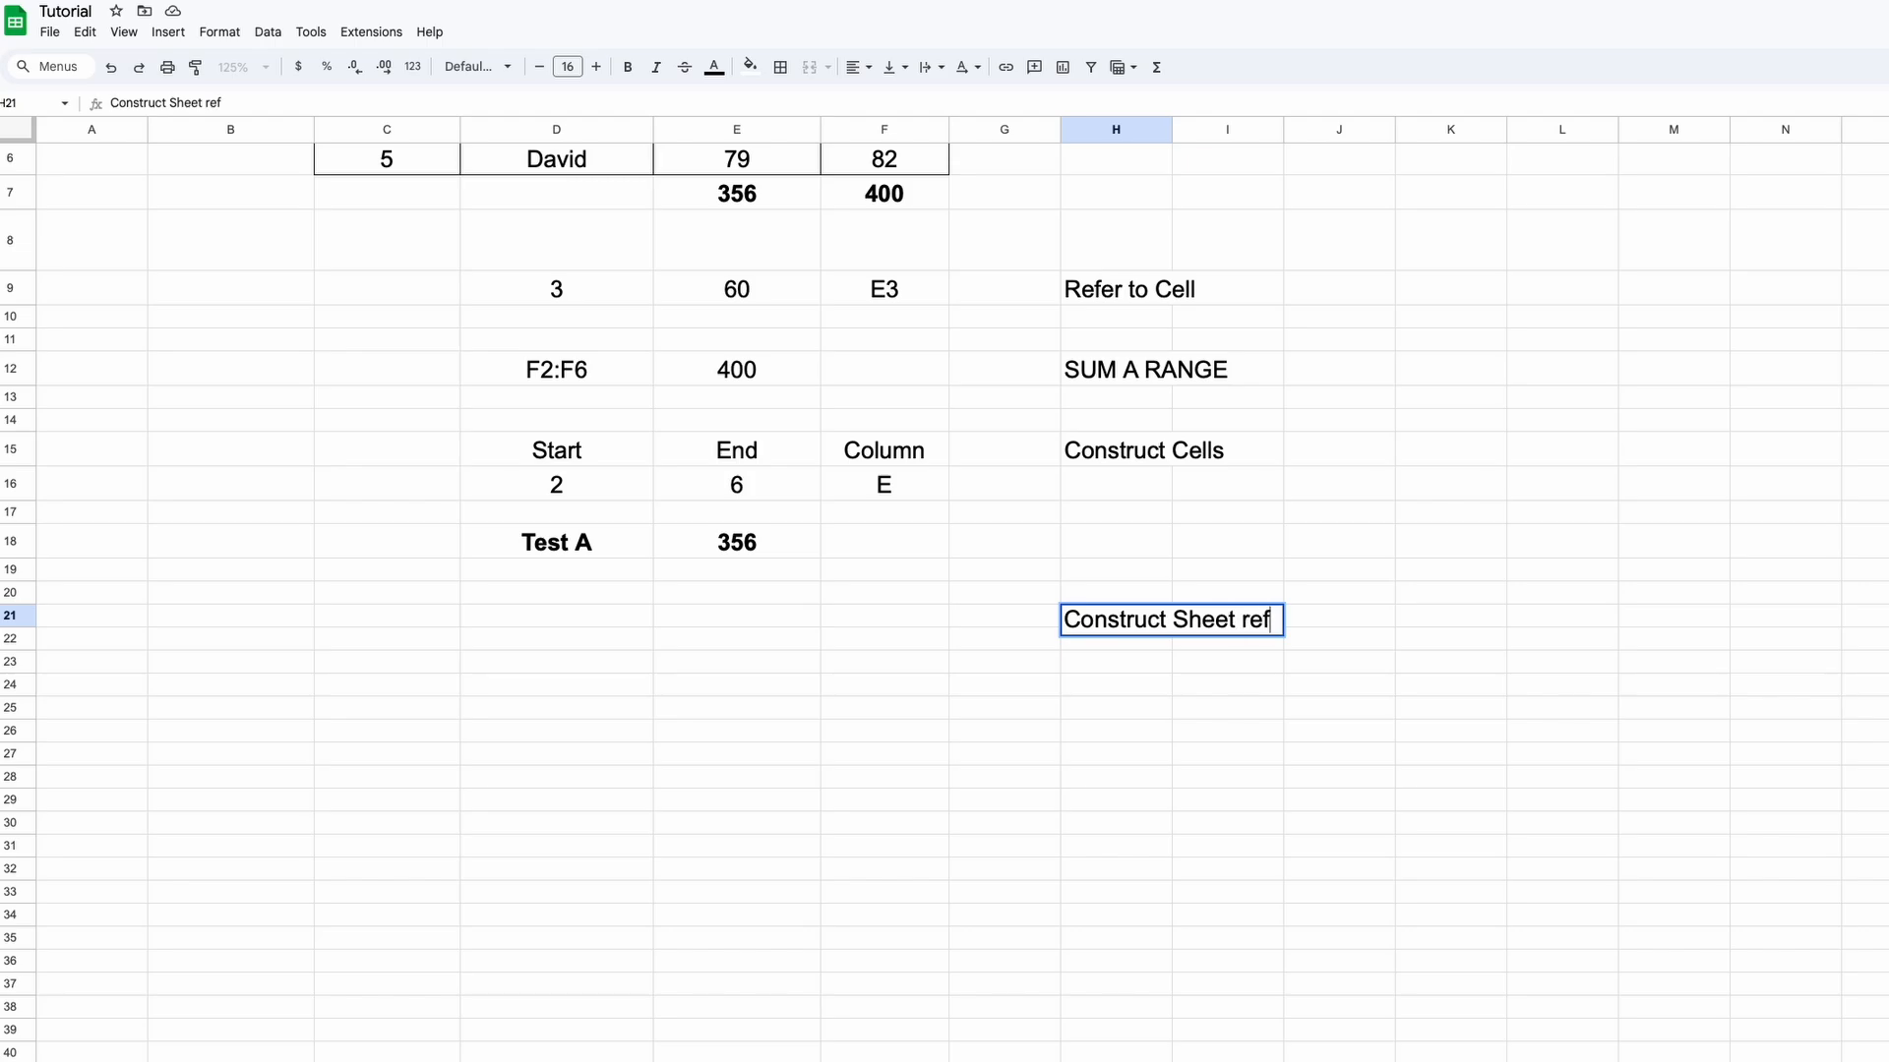
{"action": "key", "text": "Return"}
{"action": "left_click", "coordinate": [557, 622]}
{"action": "left_click", "coordinate": [387, 622]}
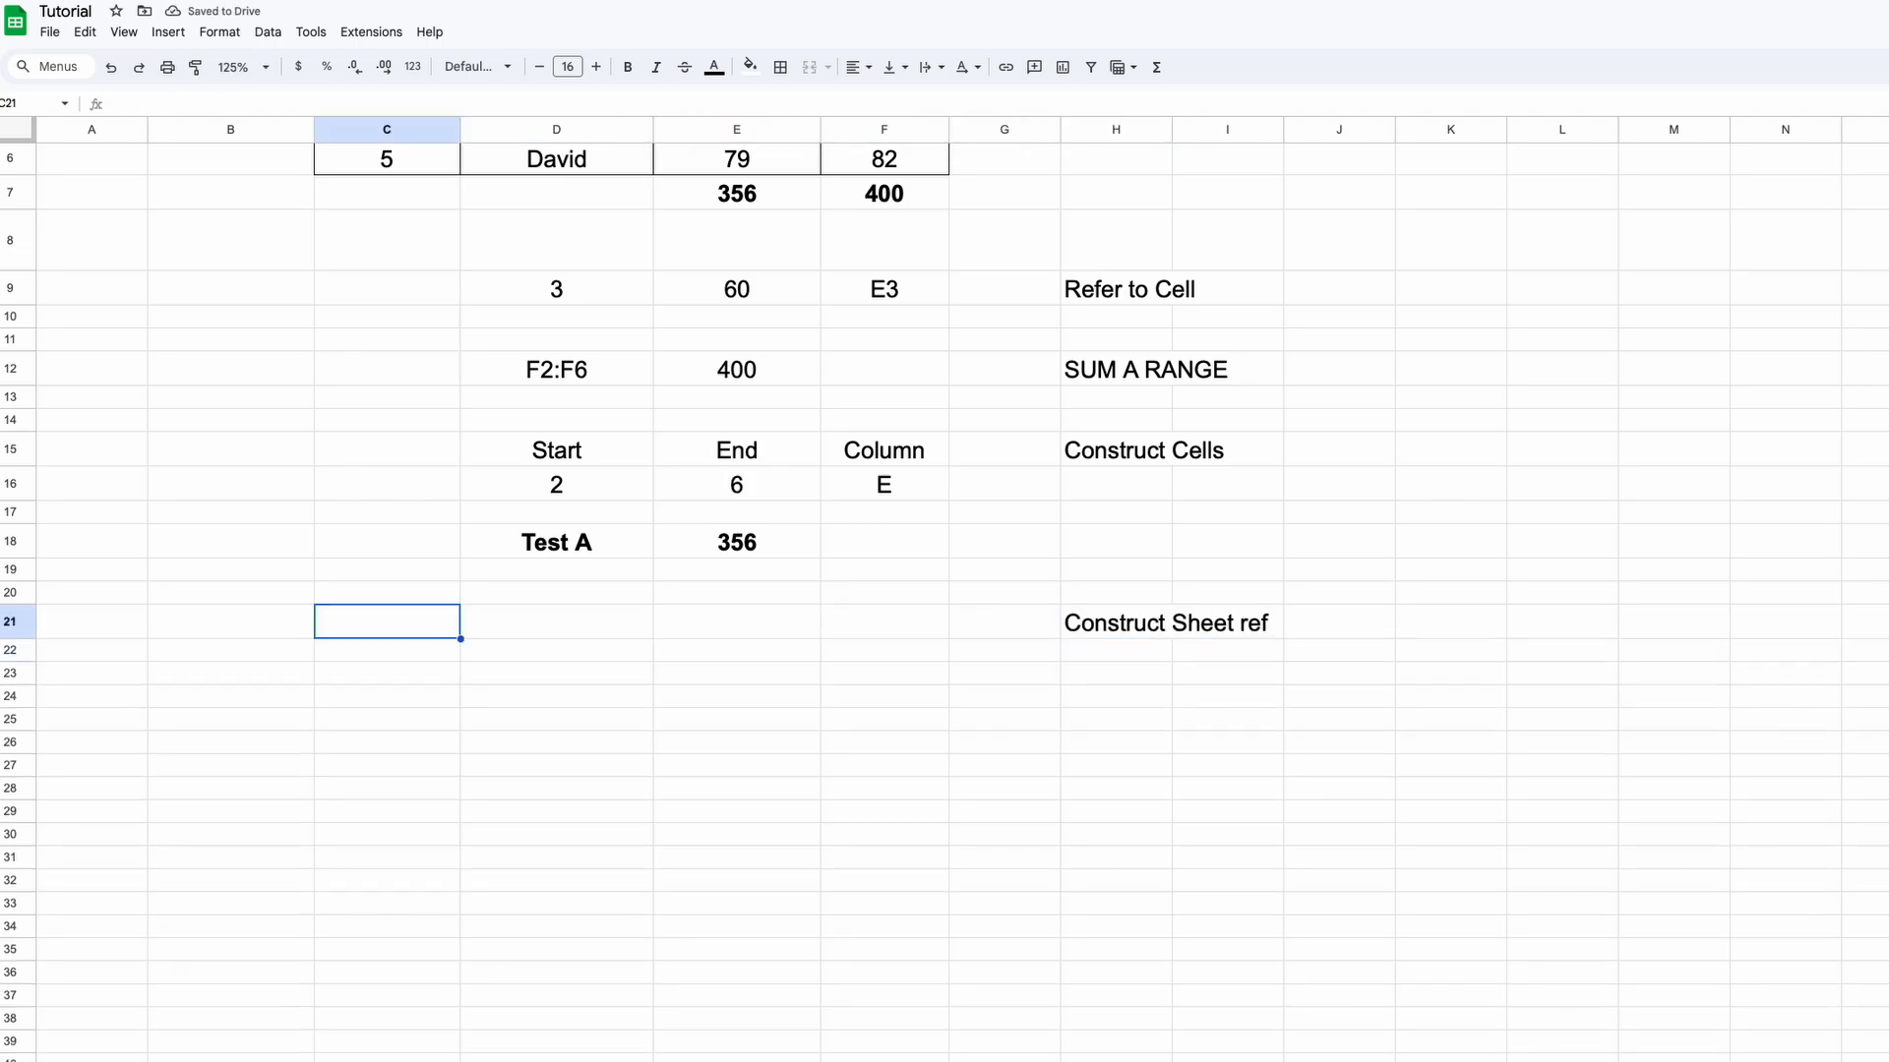
{"action": "type", "text": "Sheet Name"}
{"action": "key", "text": "Tab"}
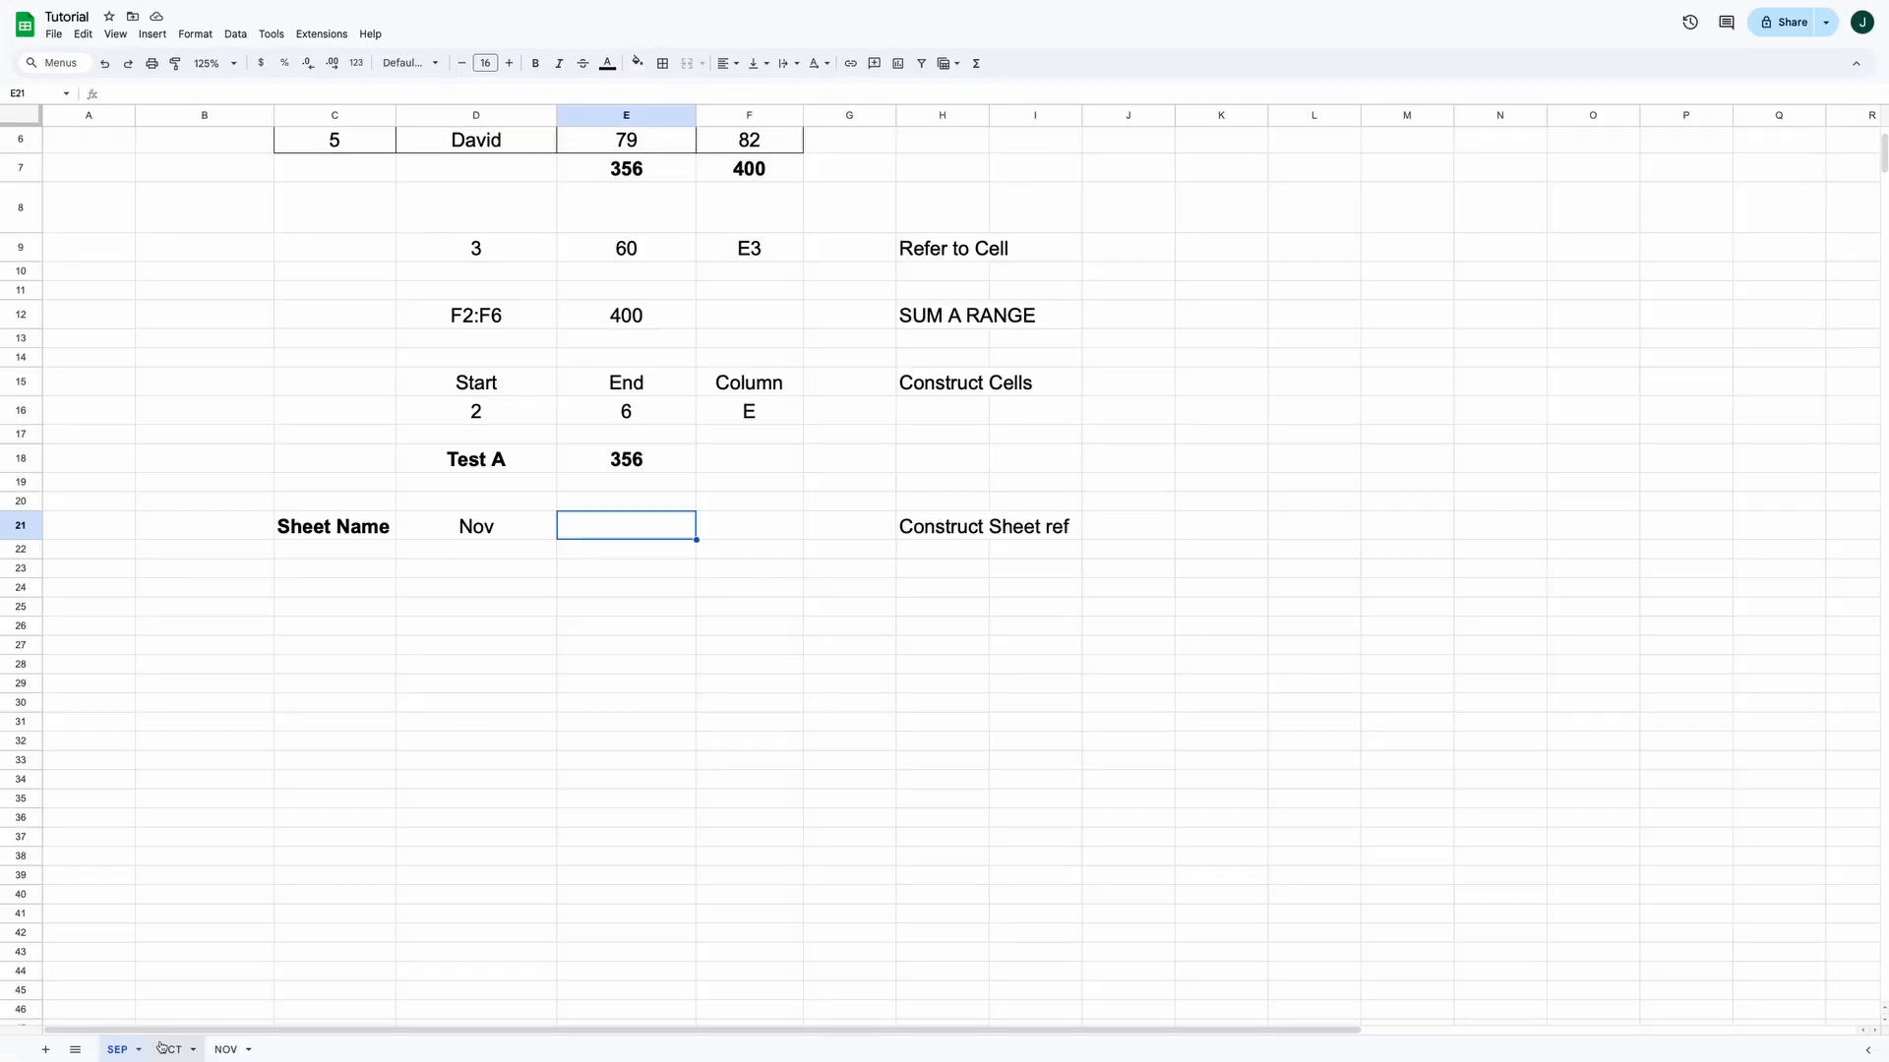
Check the TOTAL SCORE in B2 on OCT (100) and NOV (300), then return to SEP
{"action": "left_click", "coordinate": [167, 1049]}
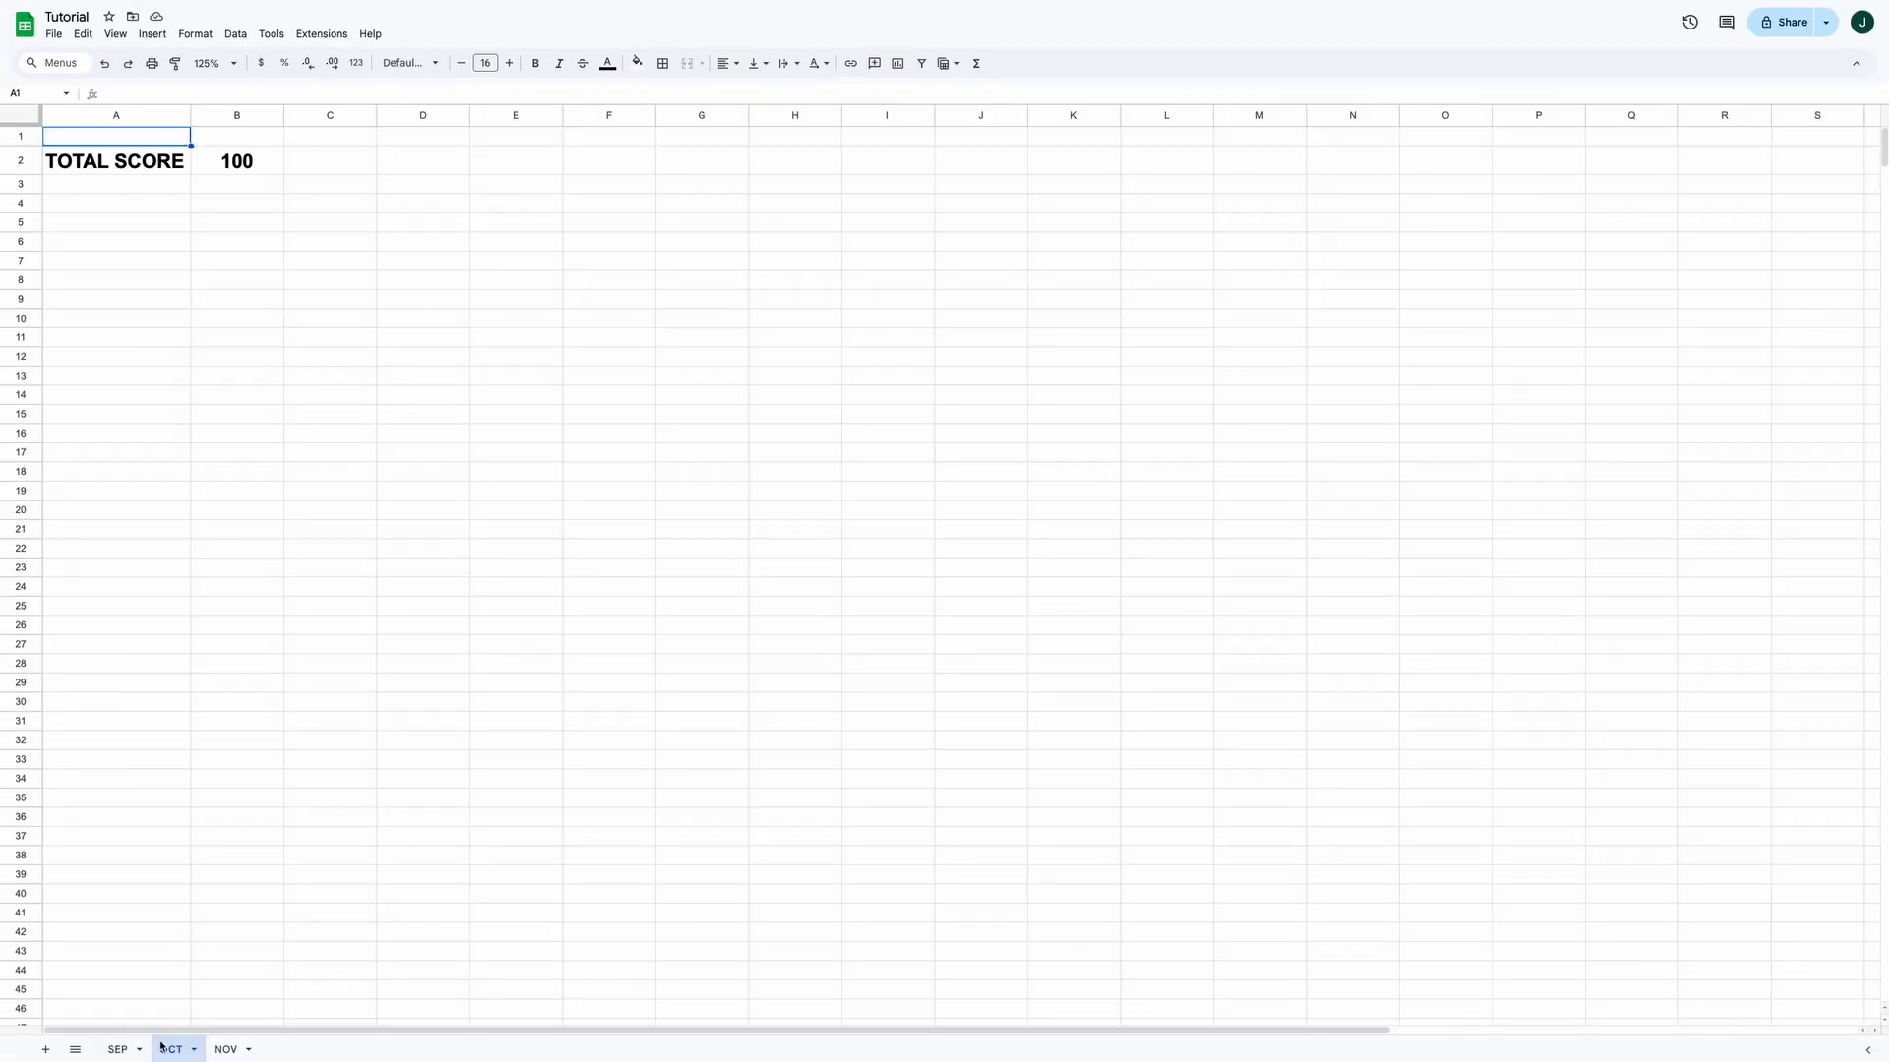
{"action": "left_click", "coordinate": [113, 162]}
{"action": "left_click", "coordinate": [251, 167]}
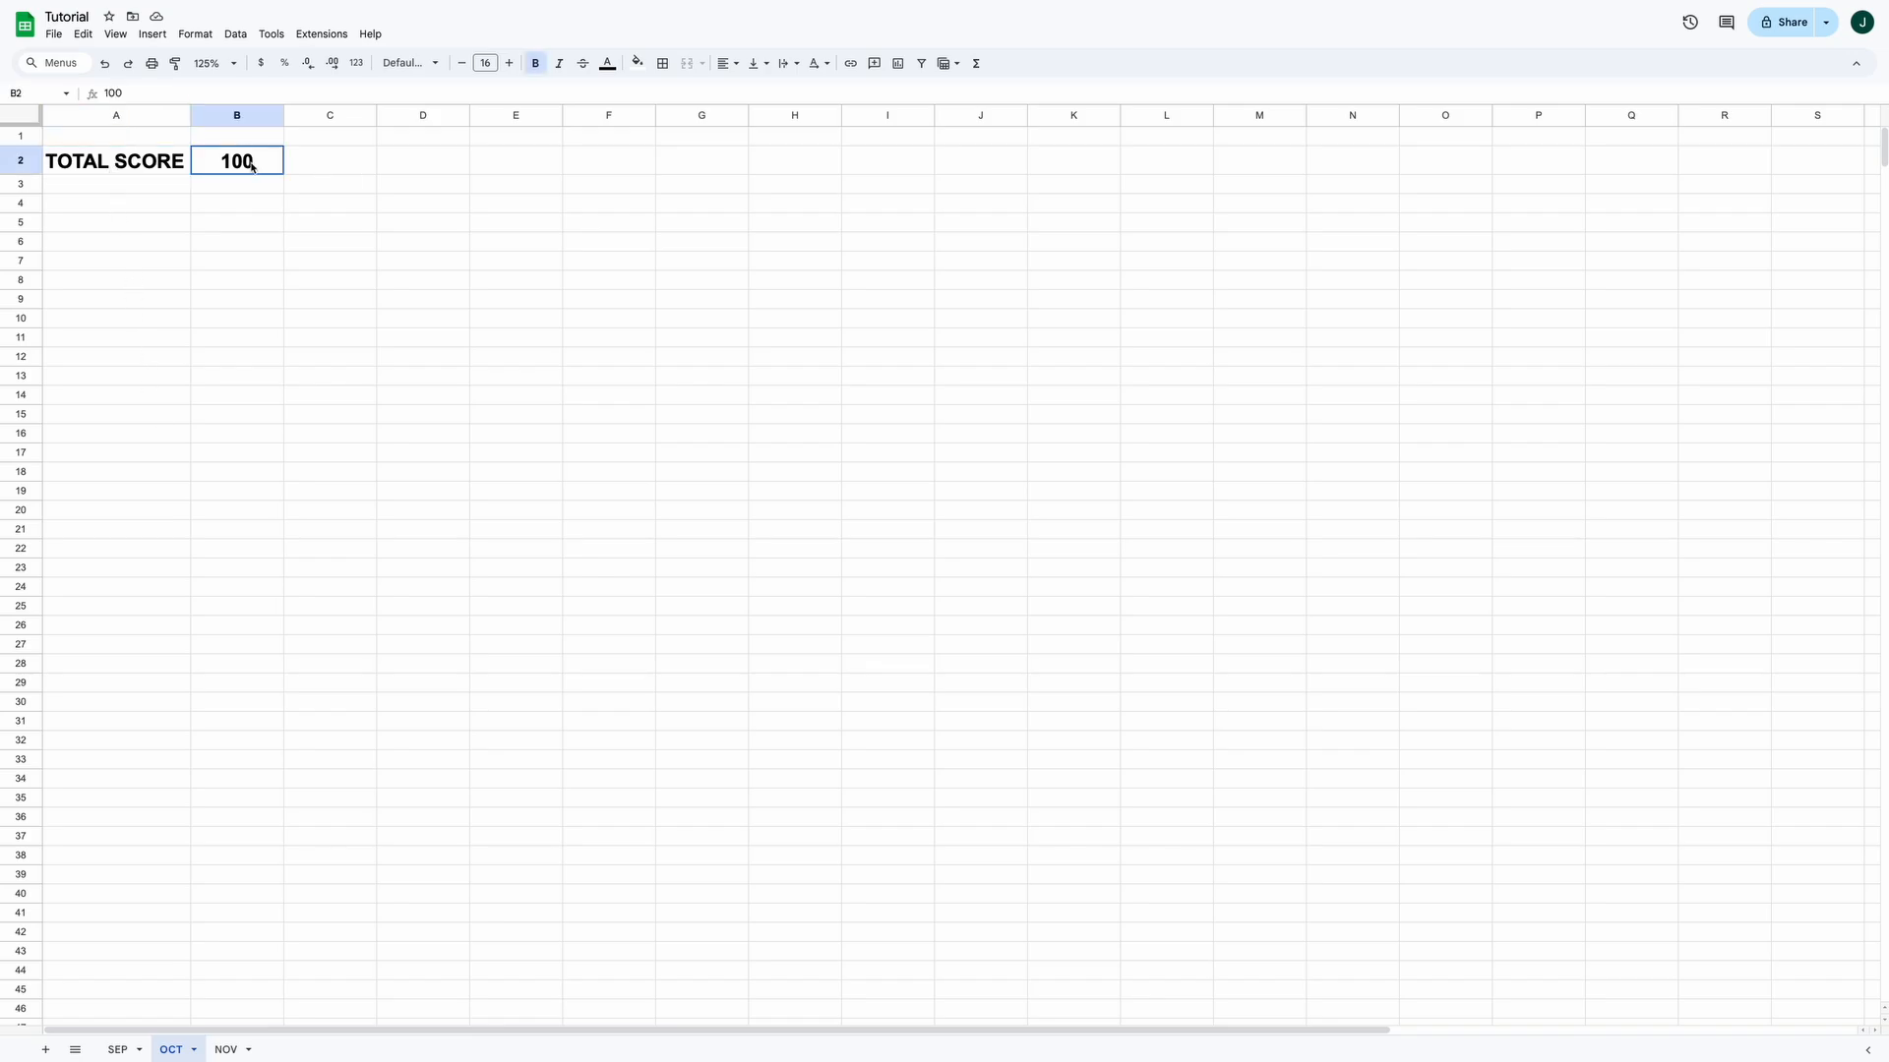
{"action": "left_click", "coordinate": [226, 1048]}
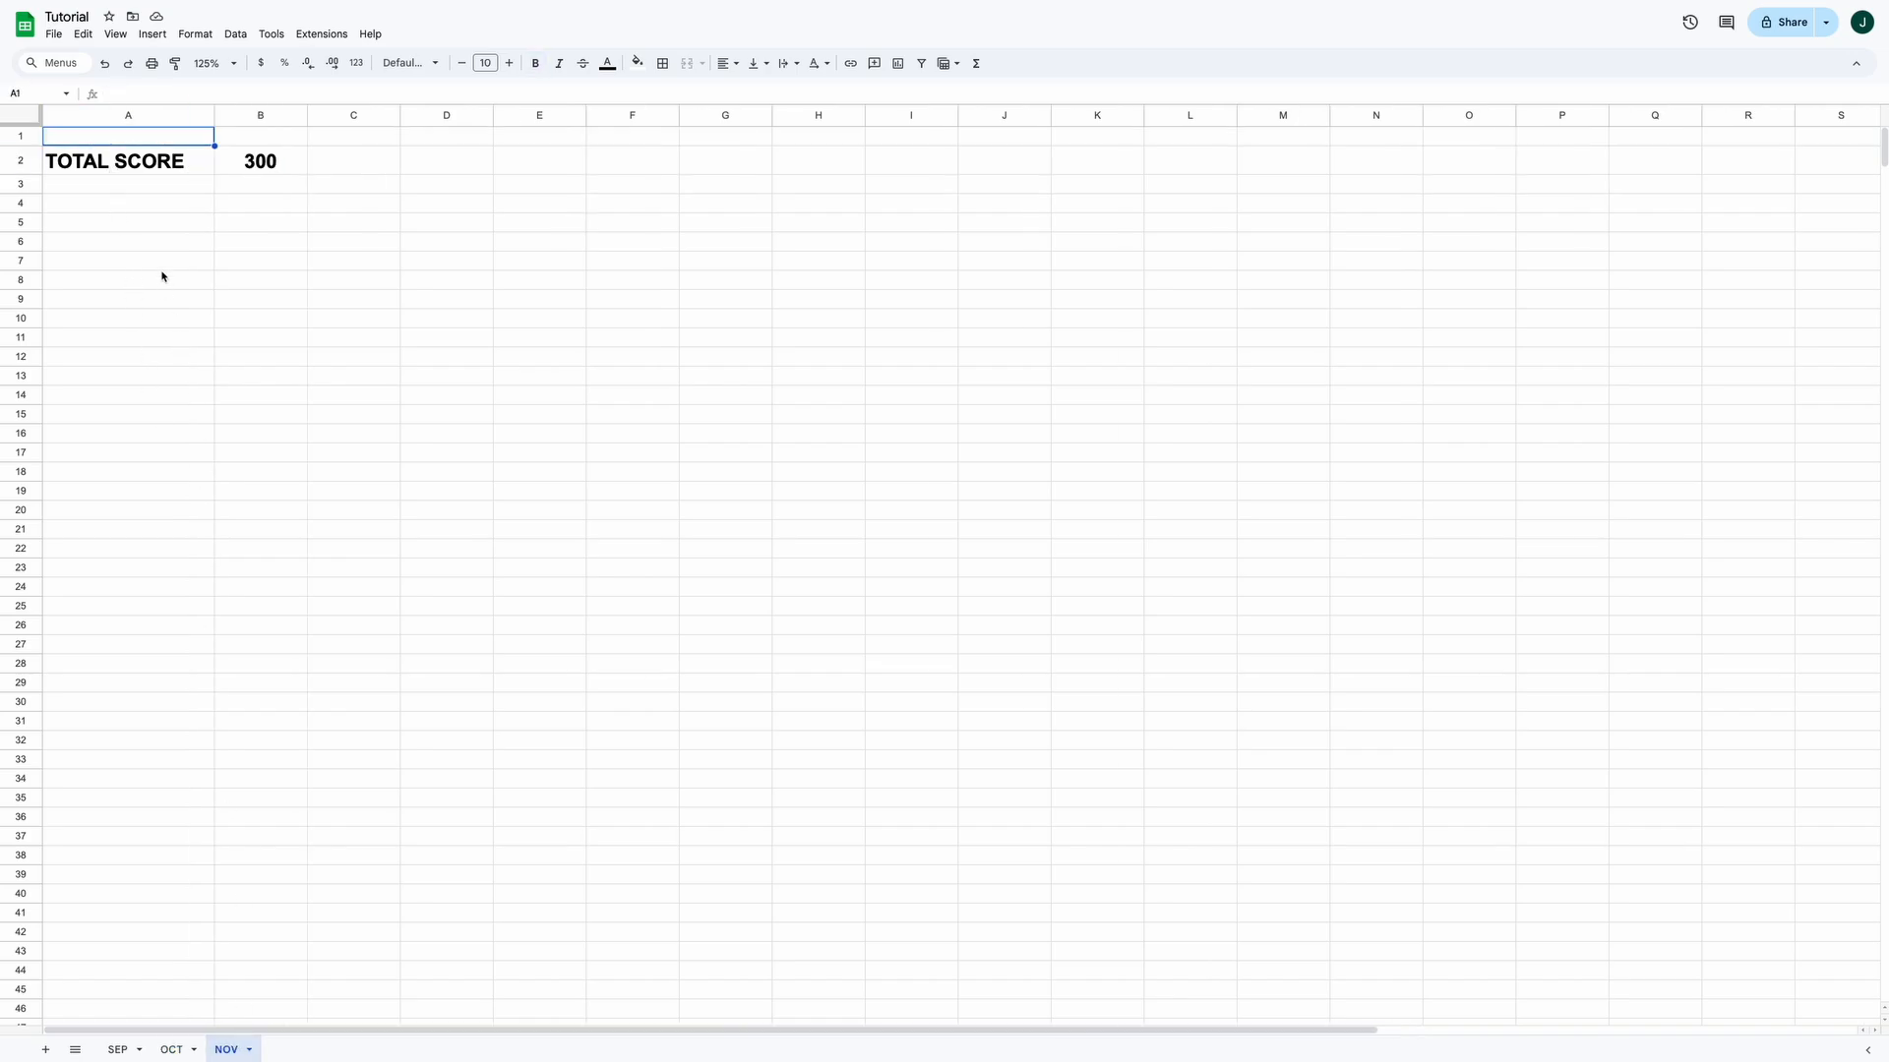
{"action": "left_click", "coordinate": [259, 162]}
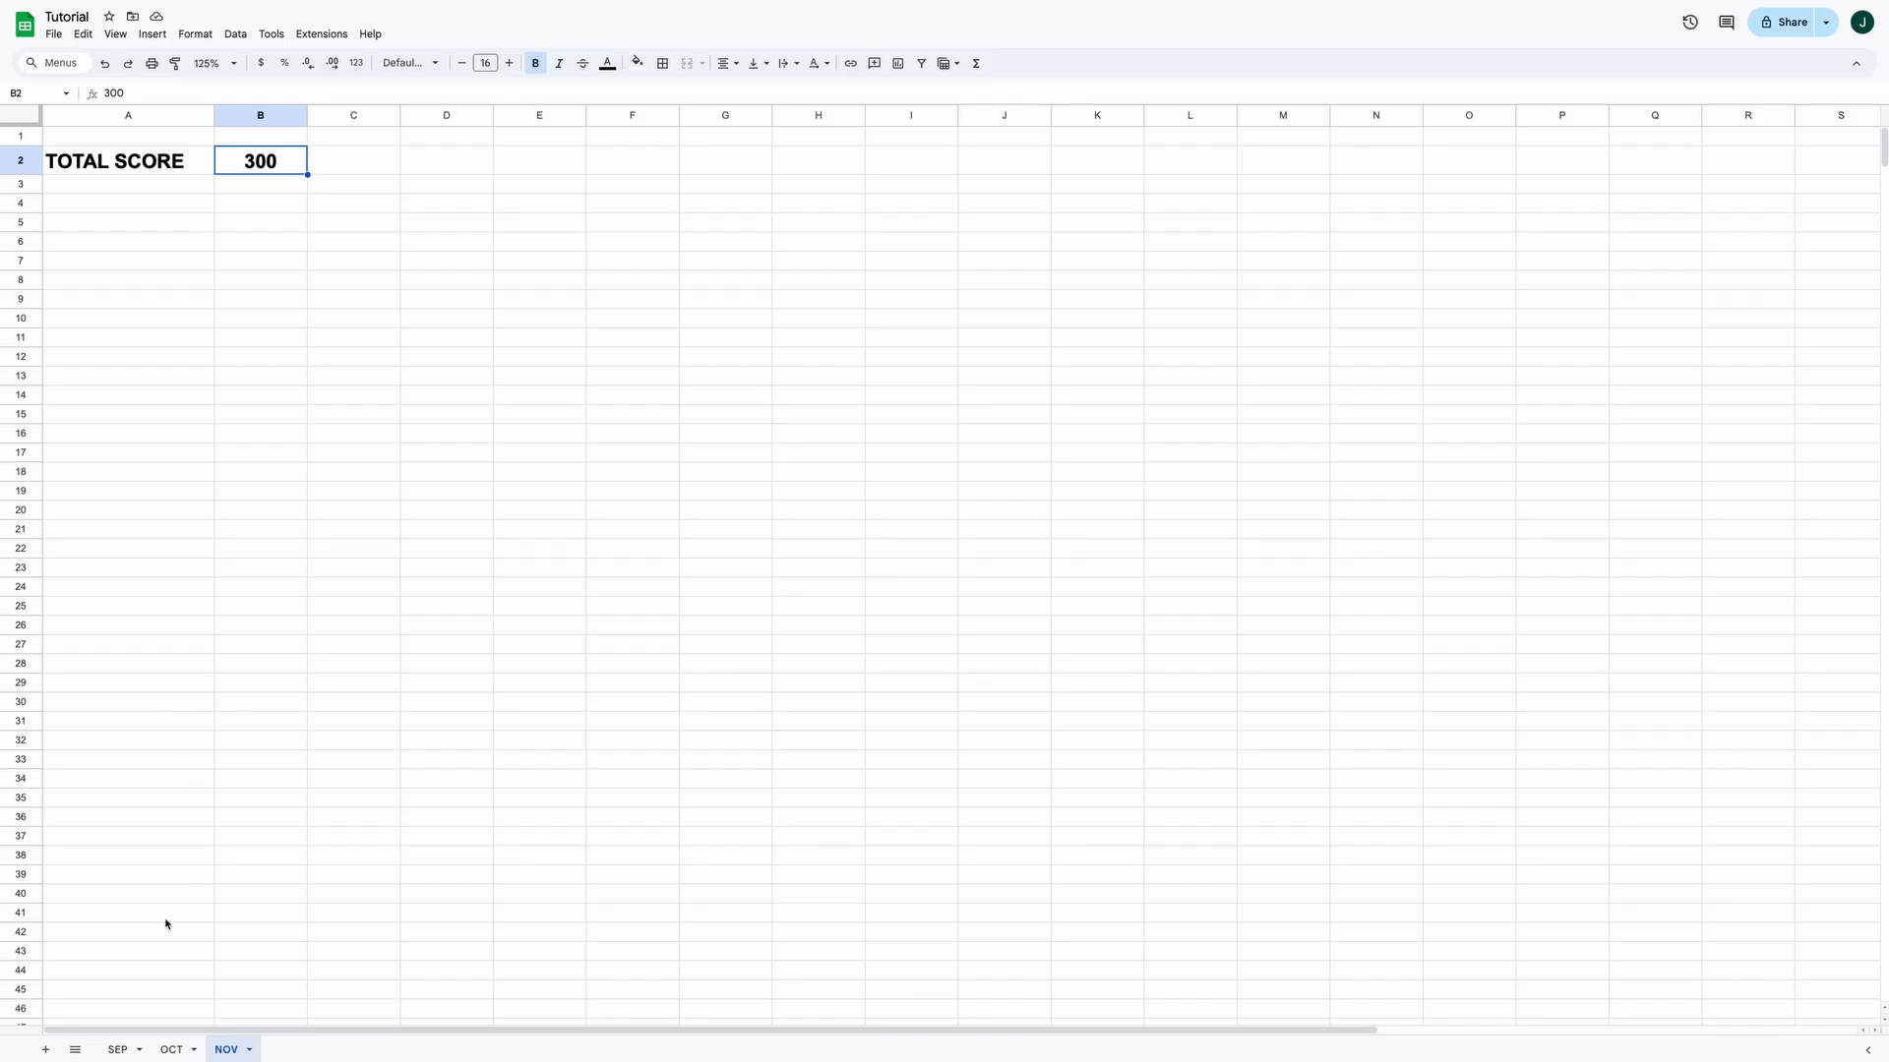
{"action": "left_click", "coordinate": [118, 1048]}
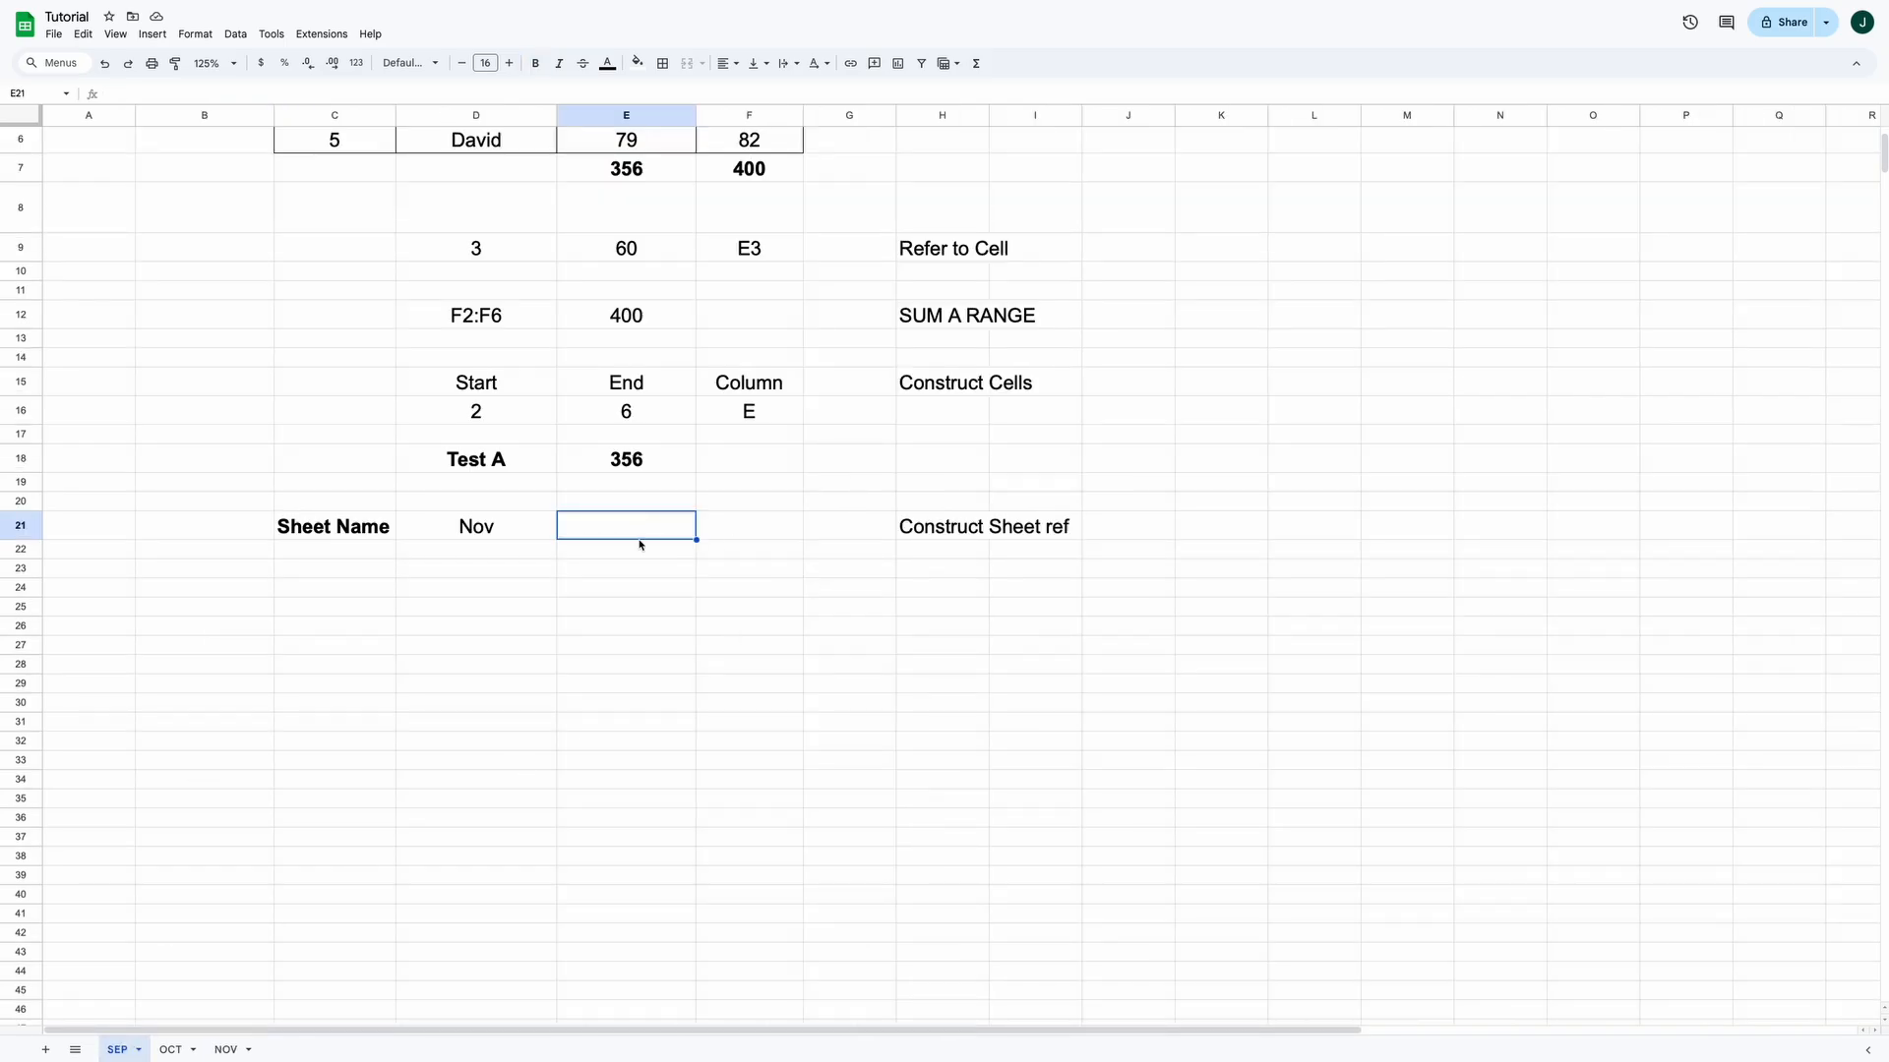
Put B2 in E21 and enter =INDIRECT(D21&"!"&E21) in D23, returning 300 from Nov
{"action": "type", "text": "B2"}
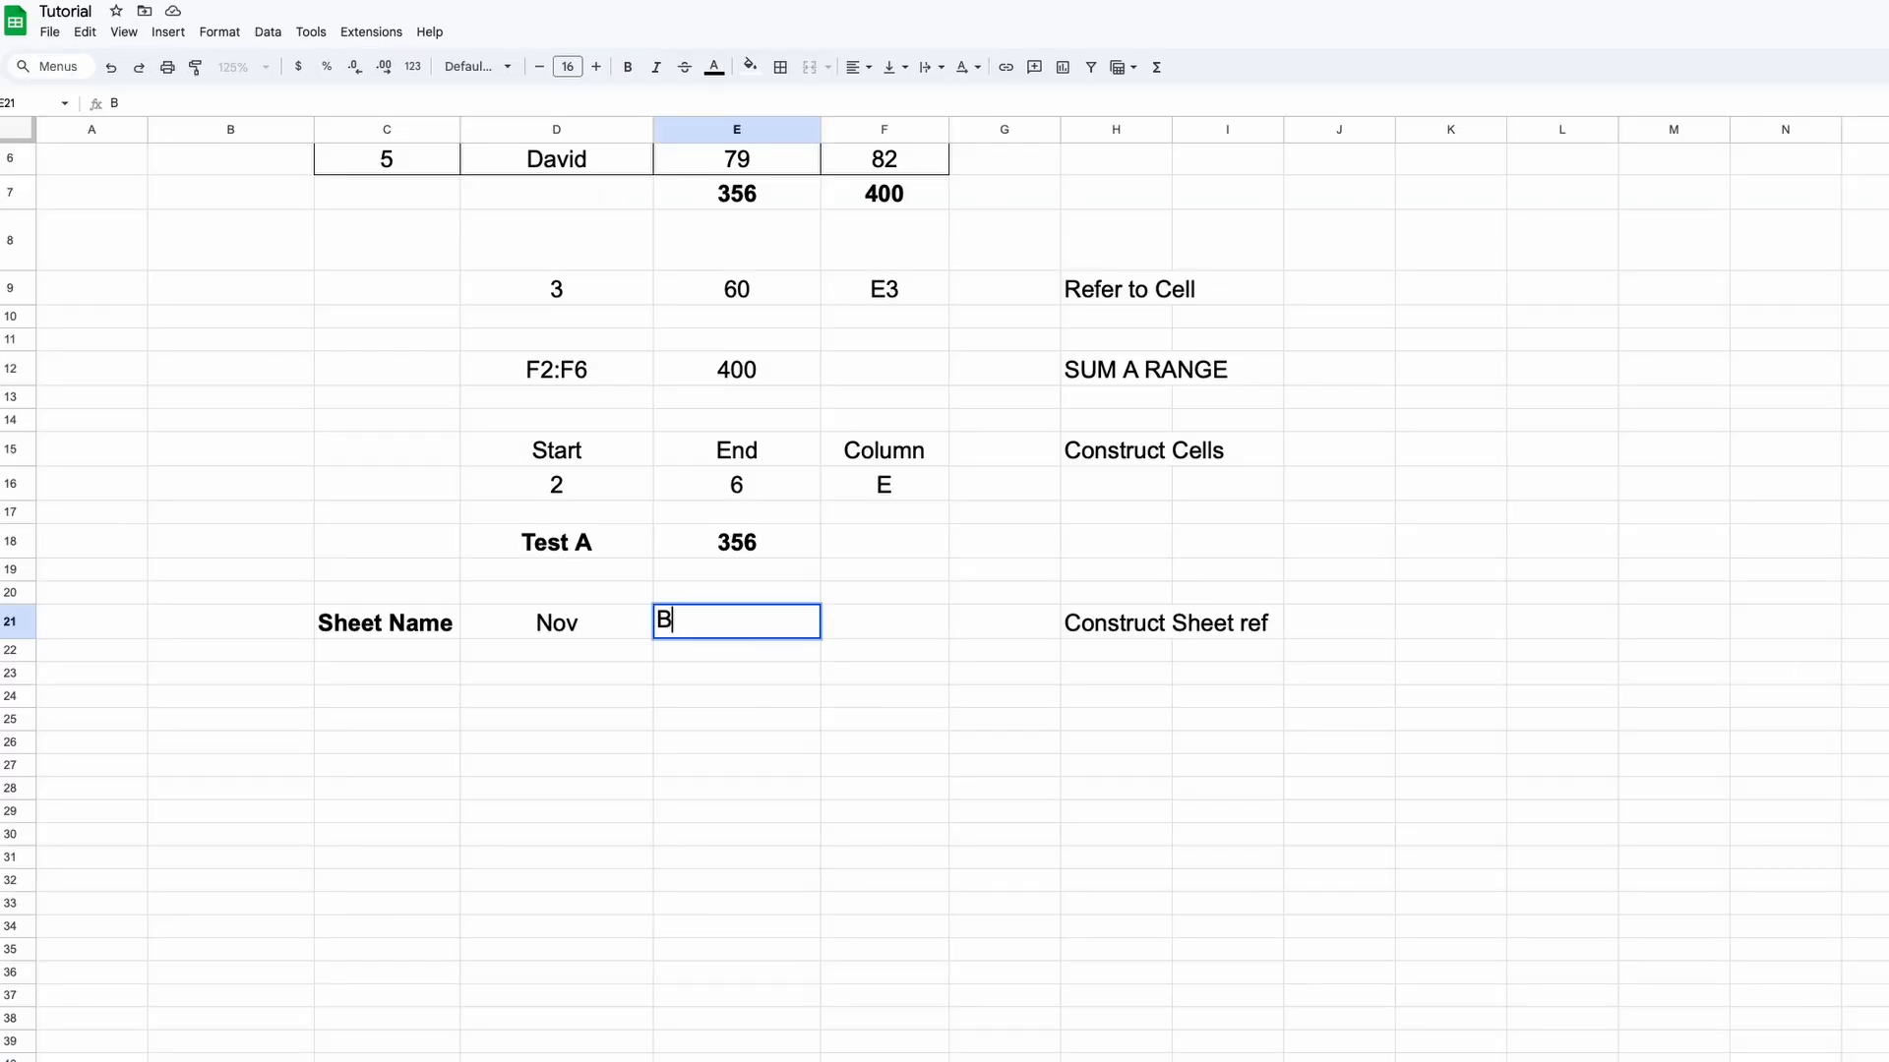
{"action": "left_click", "coordinate": [728, 704]}
{"action": "left_click", "coordinate": [556, 676]}
{"action": "type", "text": "=INDIRECT"}
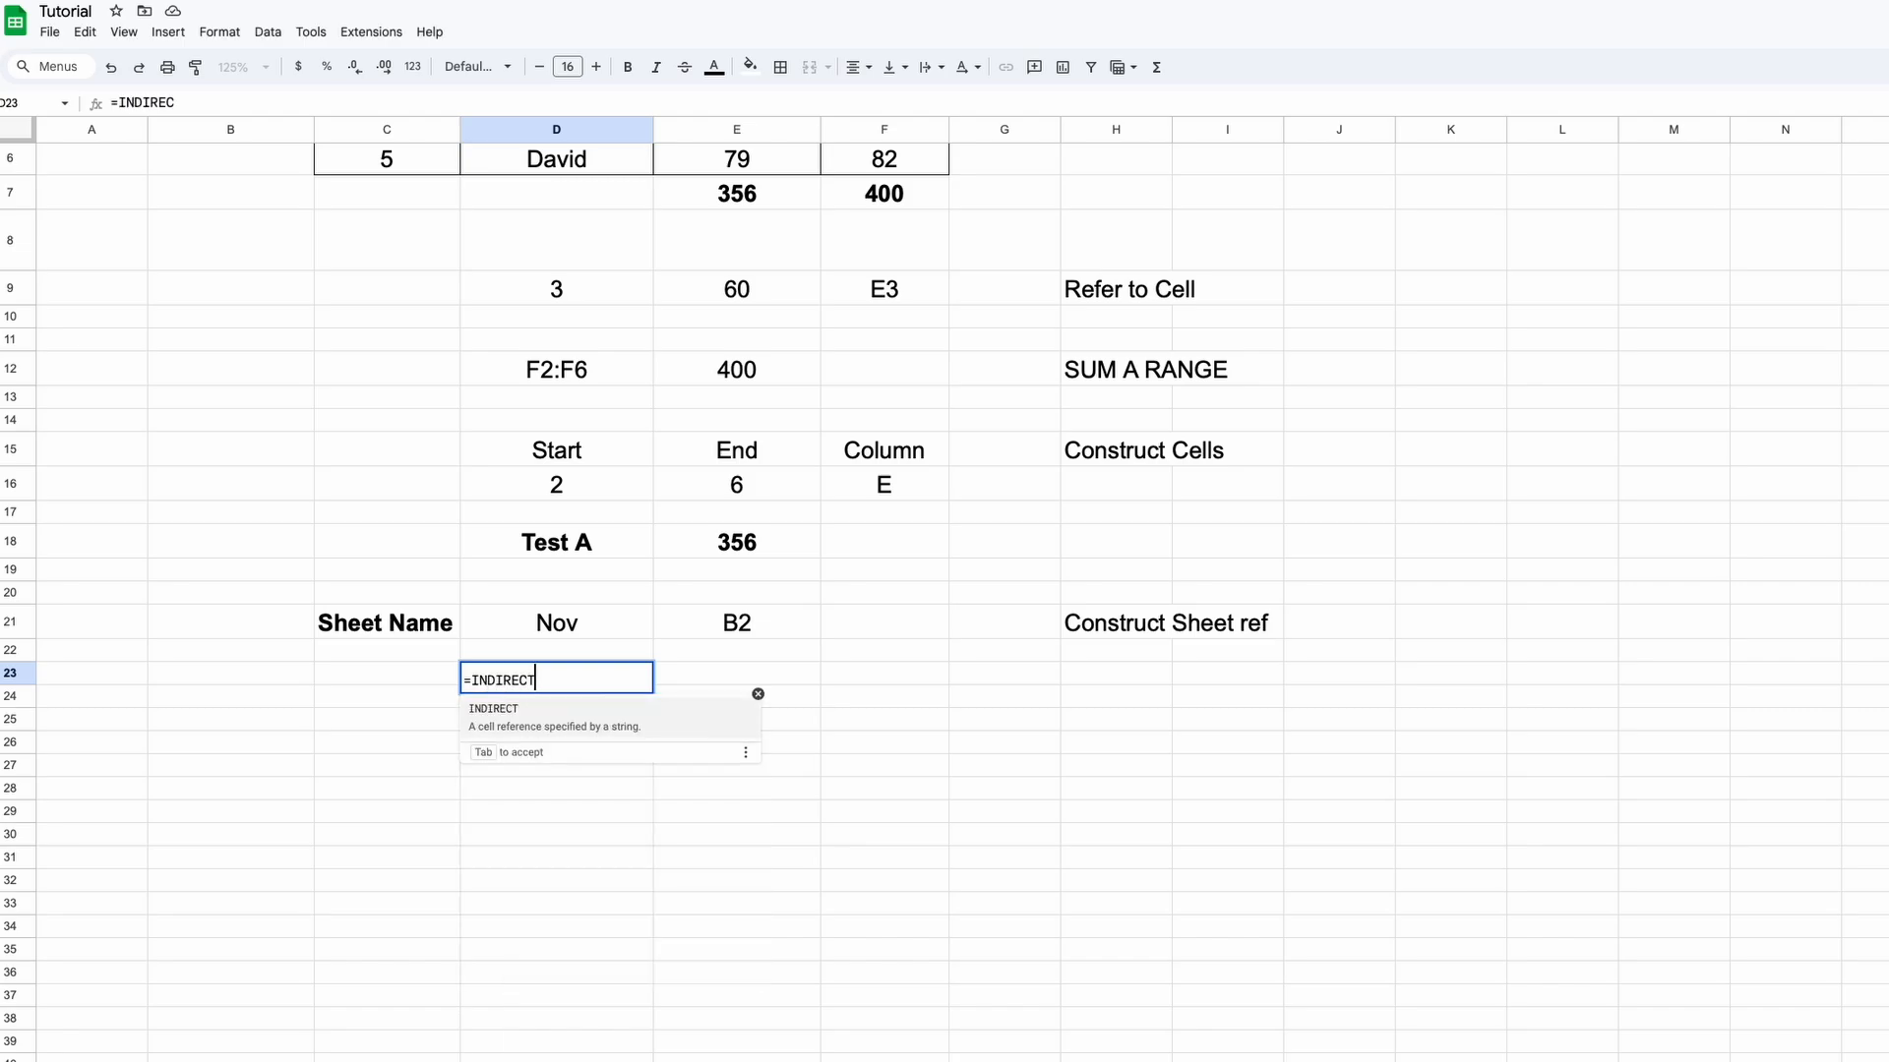
{"action": "type", "text": "("}
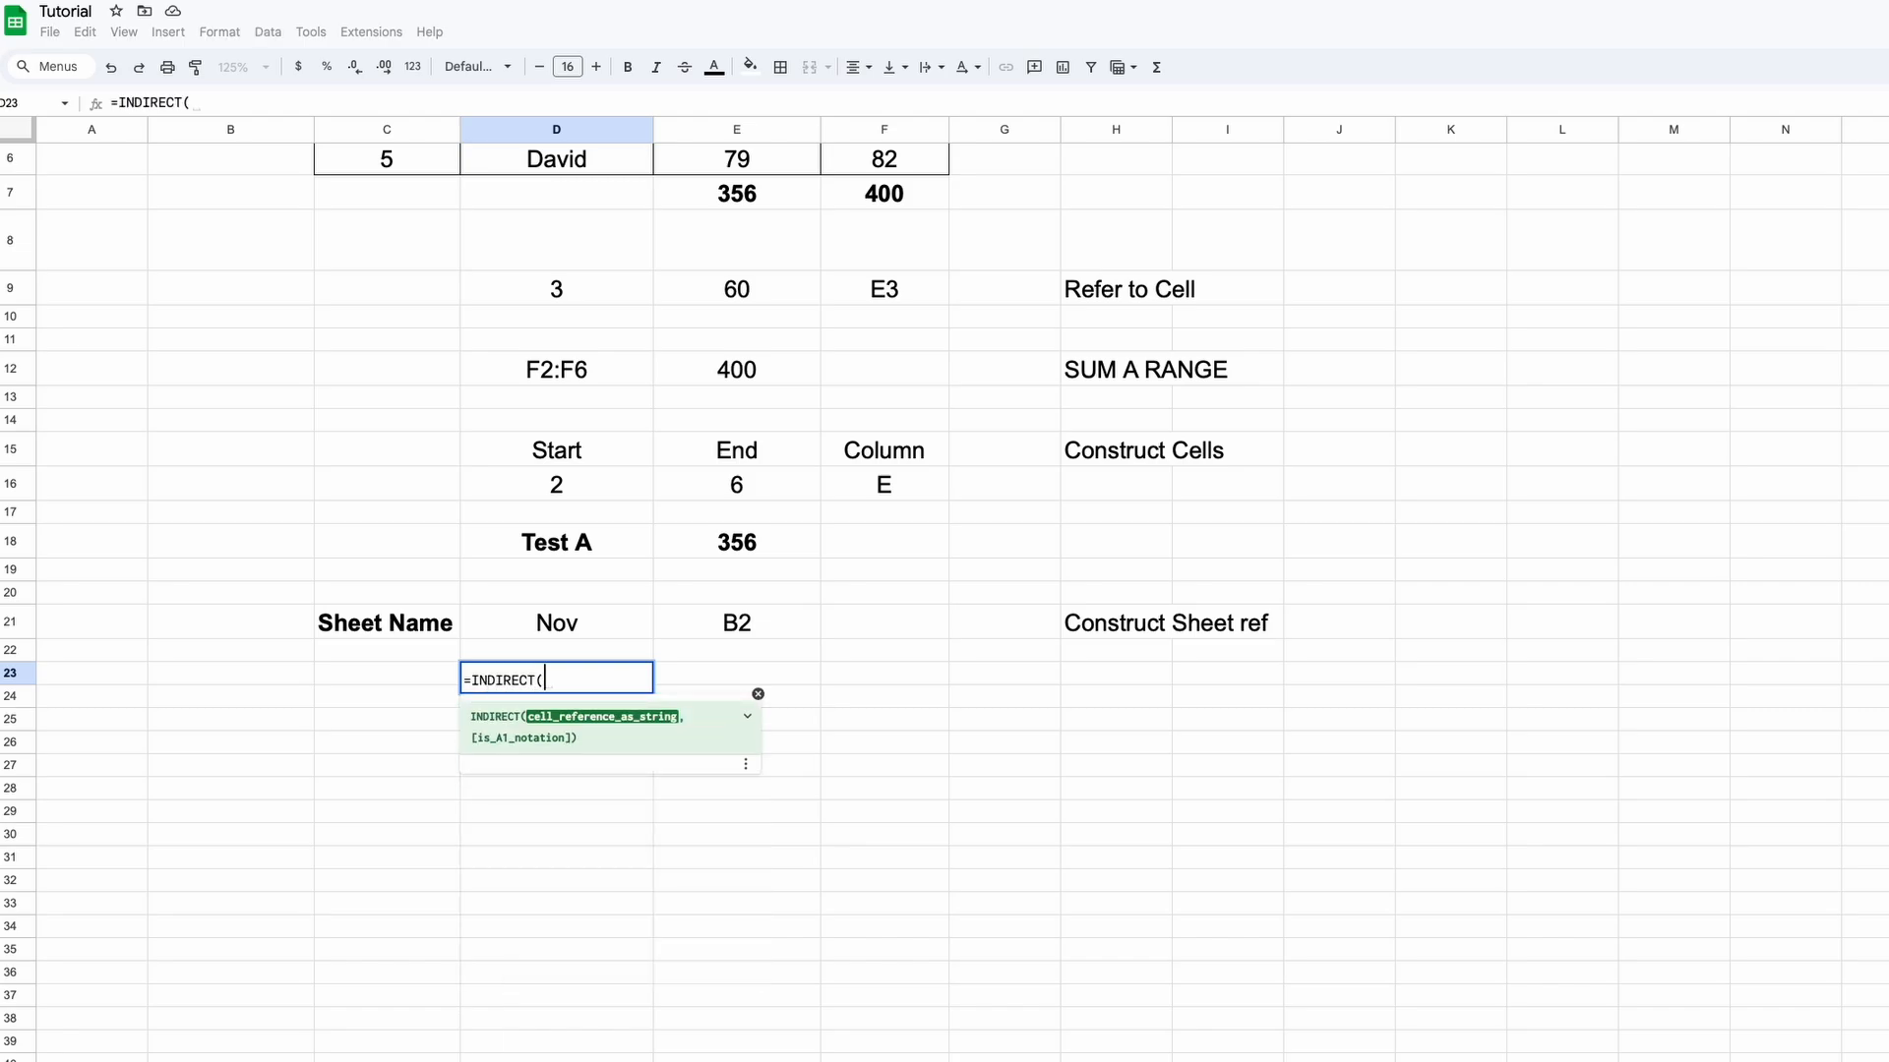
{"action": "left_click", "coordinate": [590, 627]}
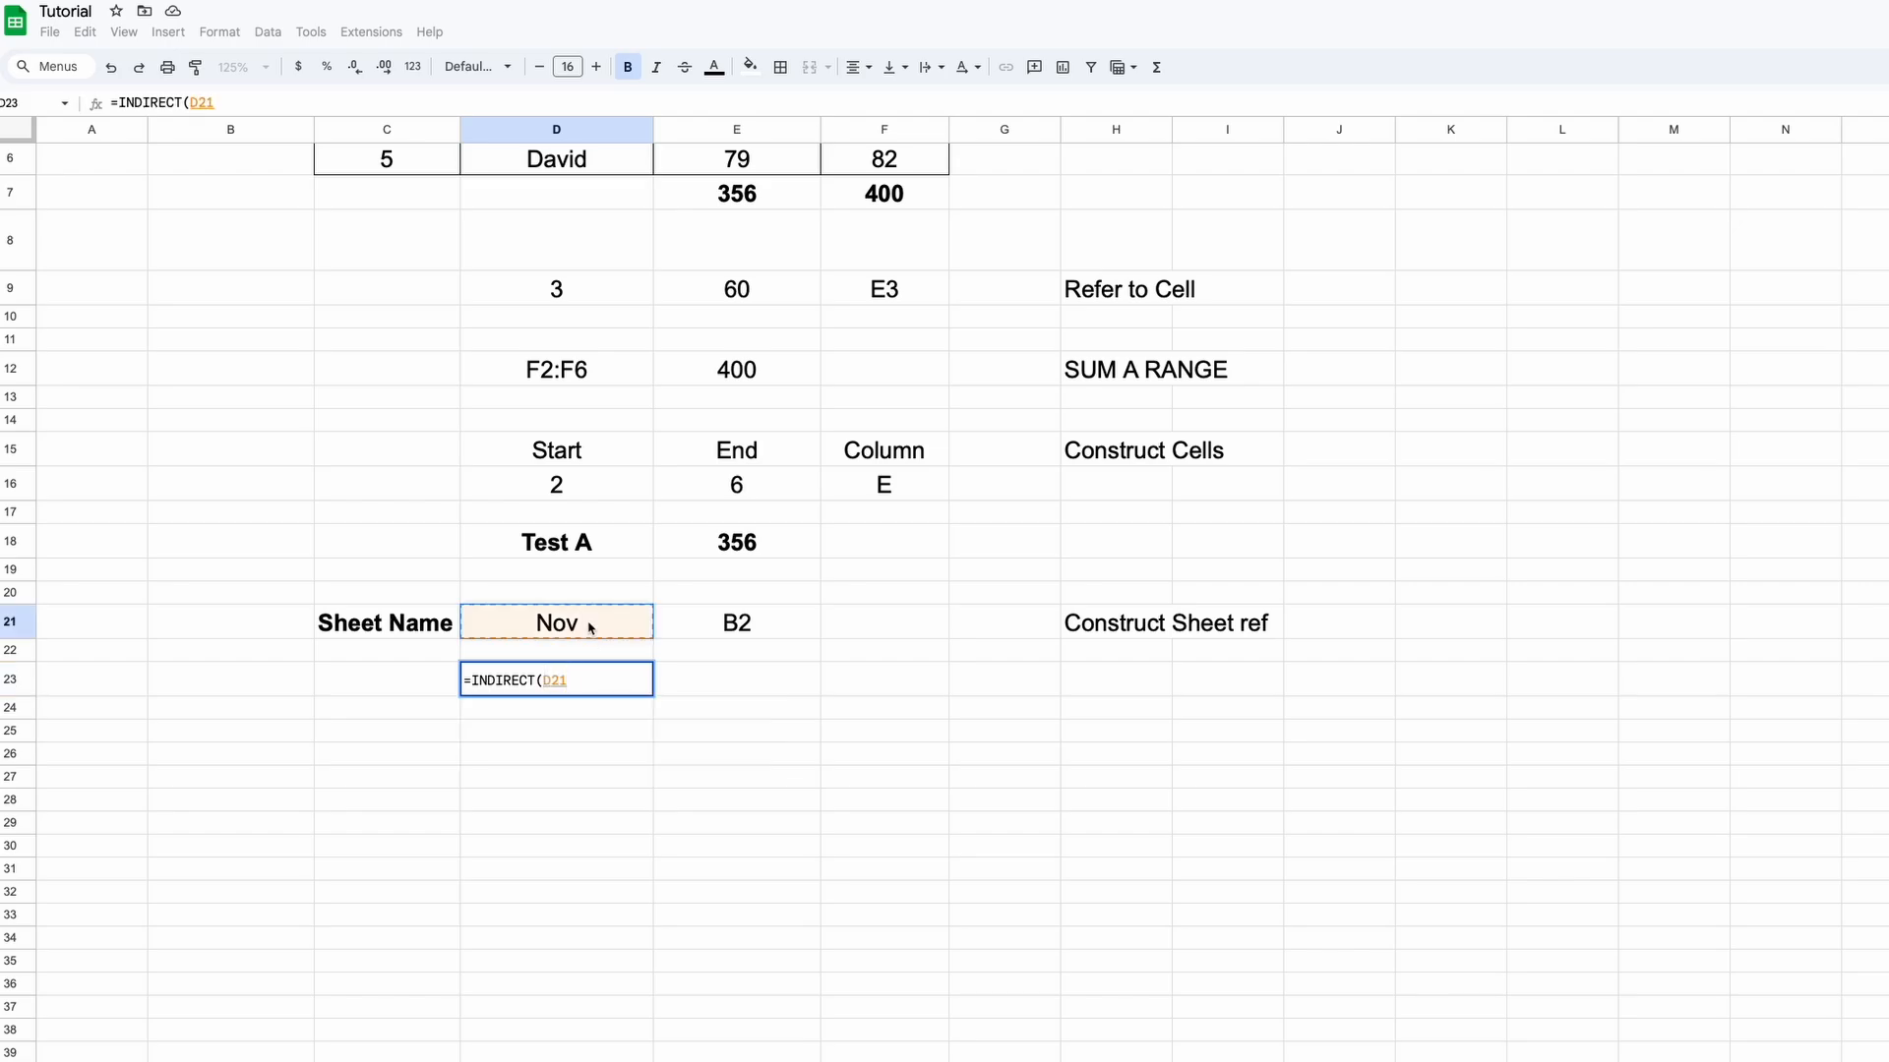
{"action": "type", "text": "&"}
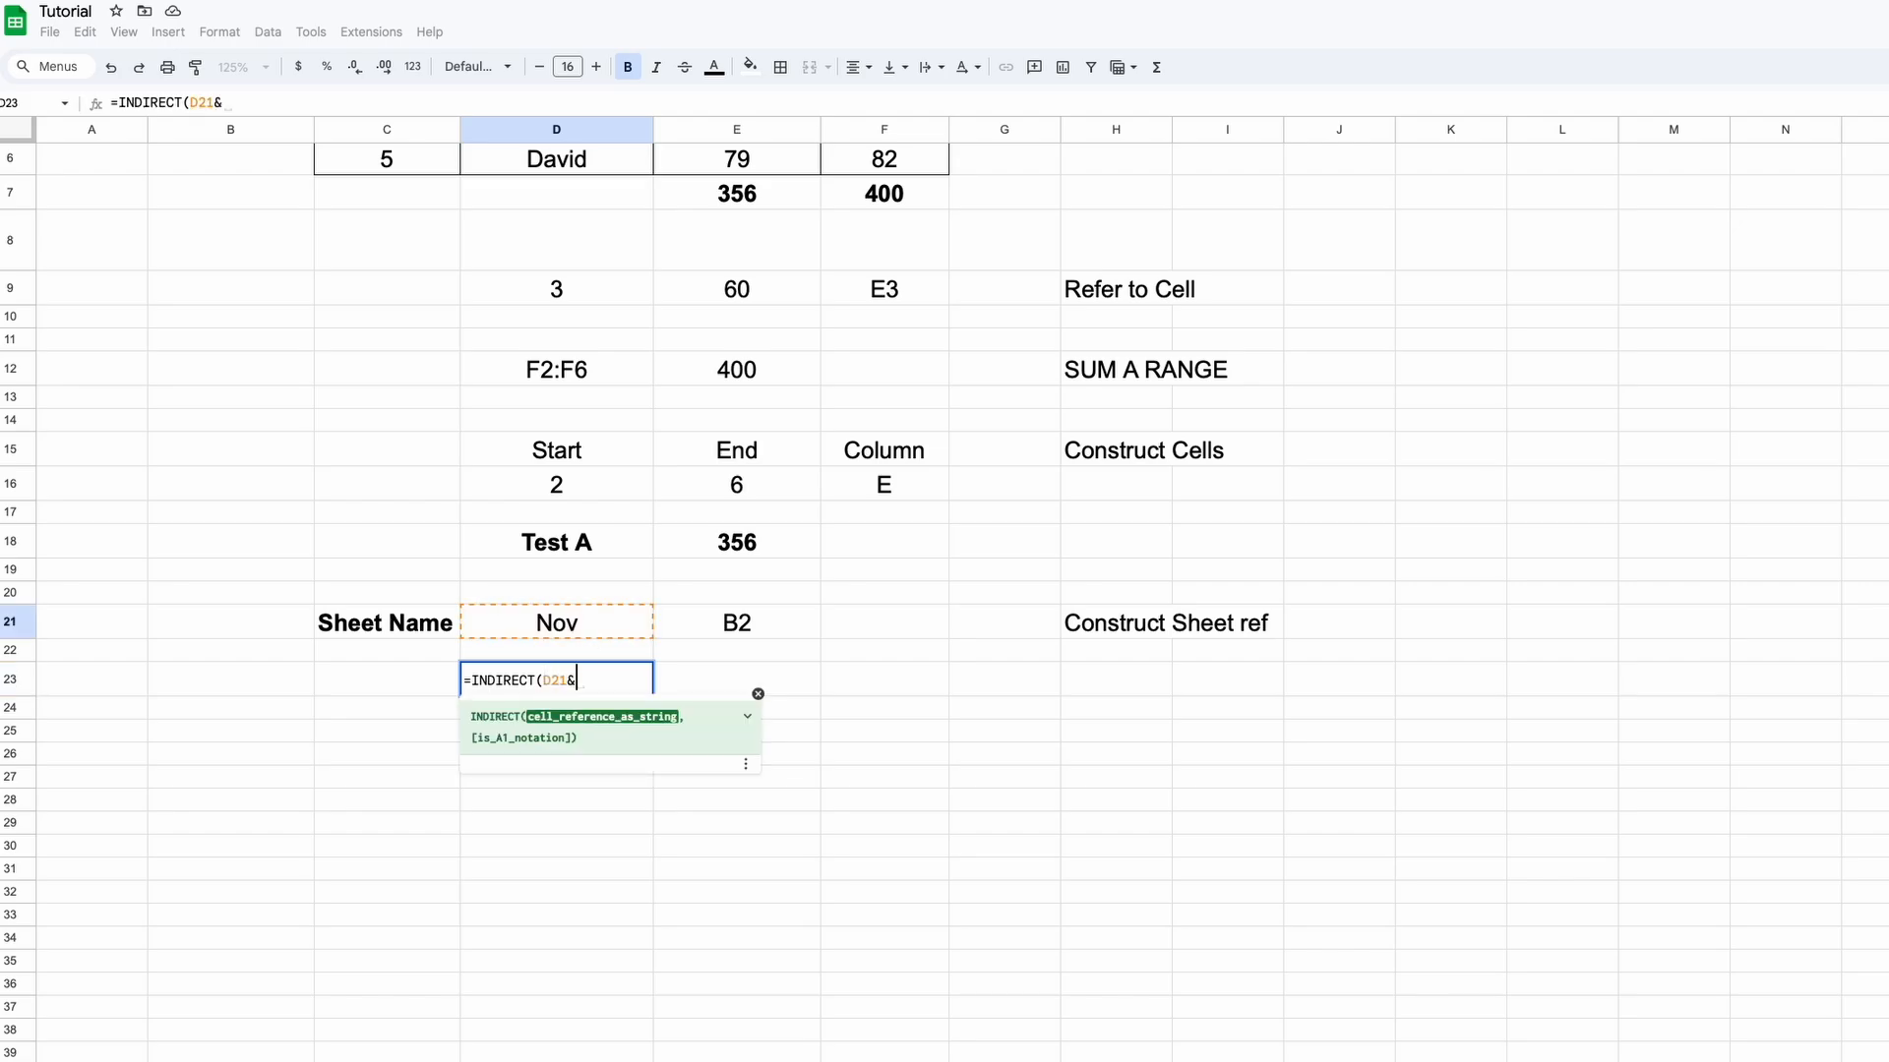
{"action": "type", "text": "\"!\""}
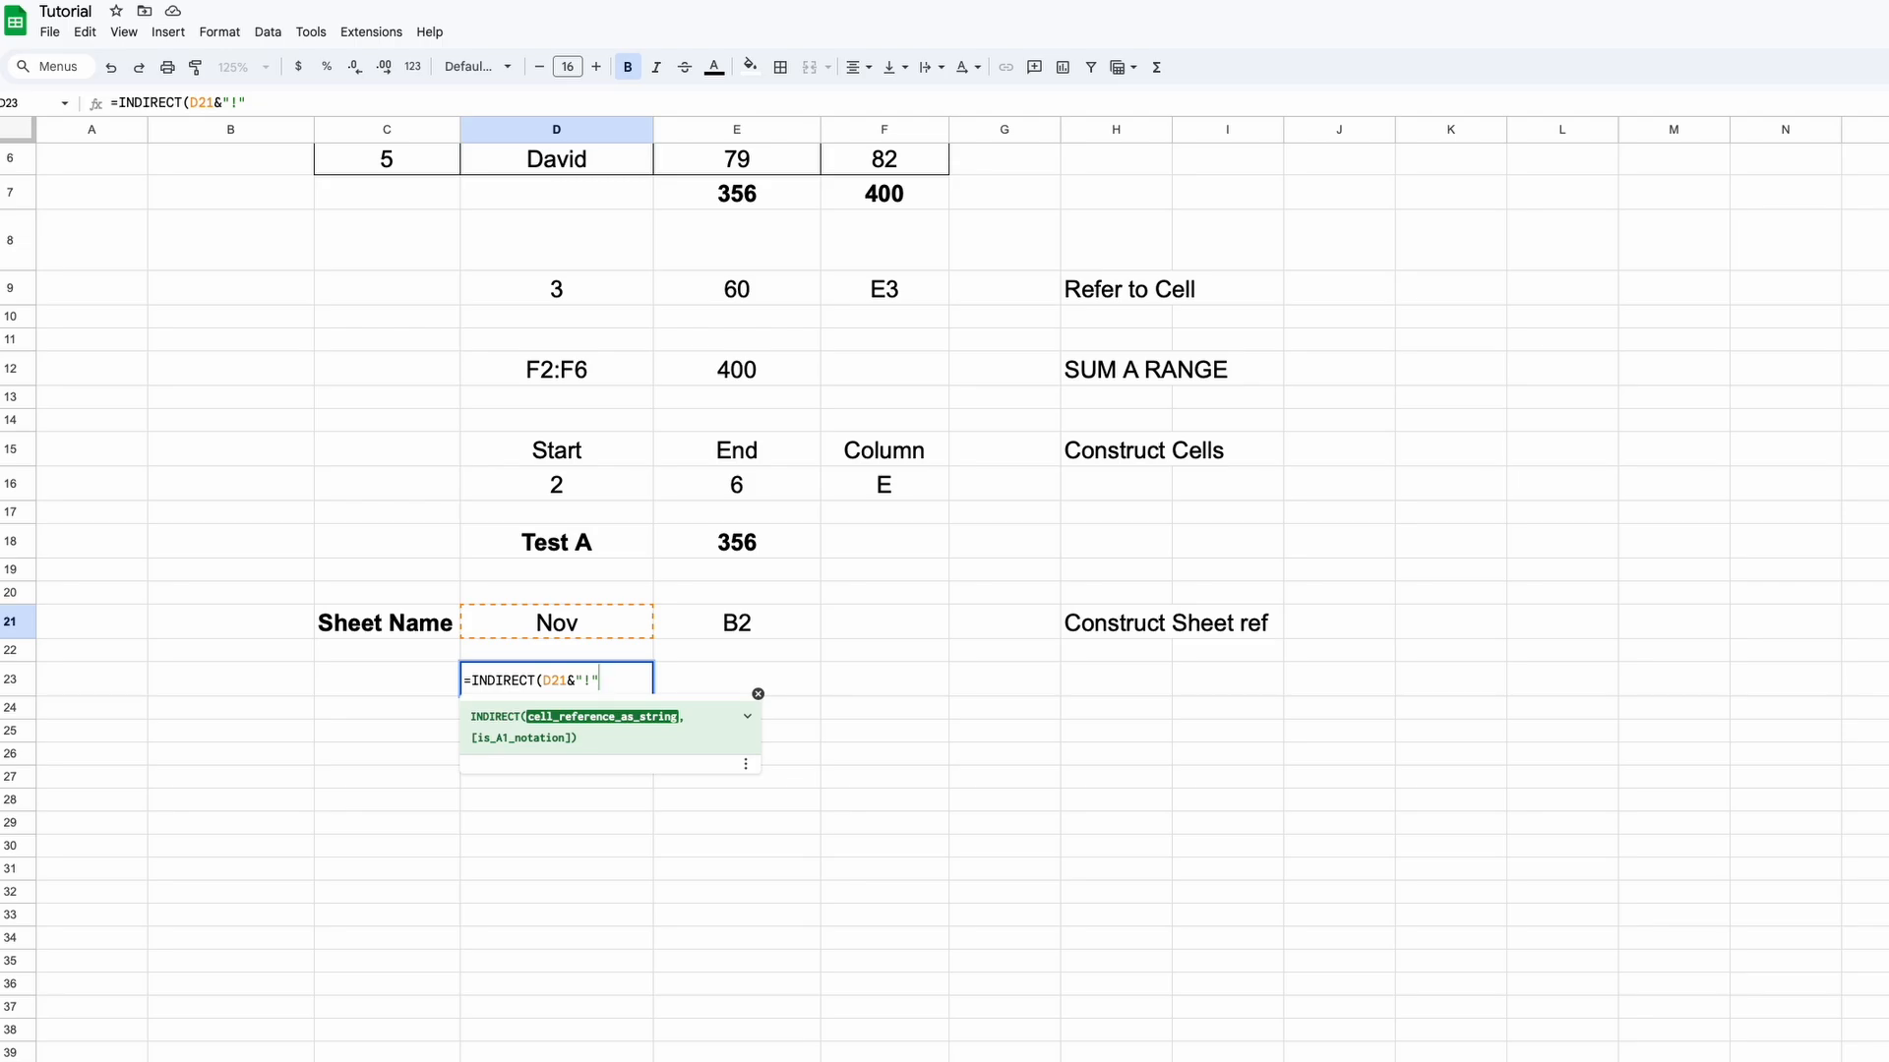
{"action": "type", "text": "&"}
{"action": "left_click", "coordinate": [705, 625]}
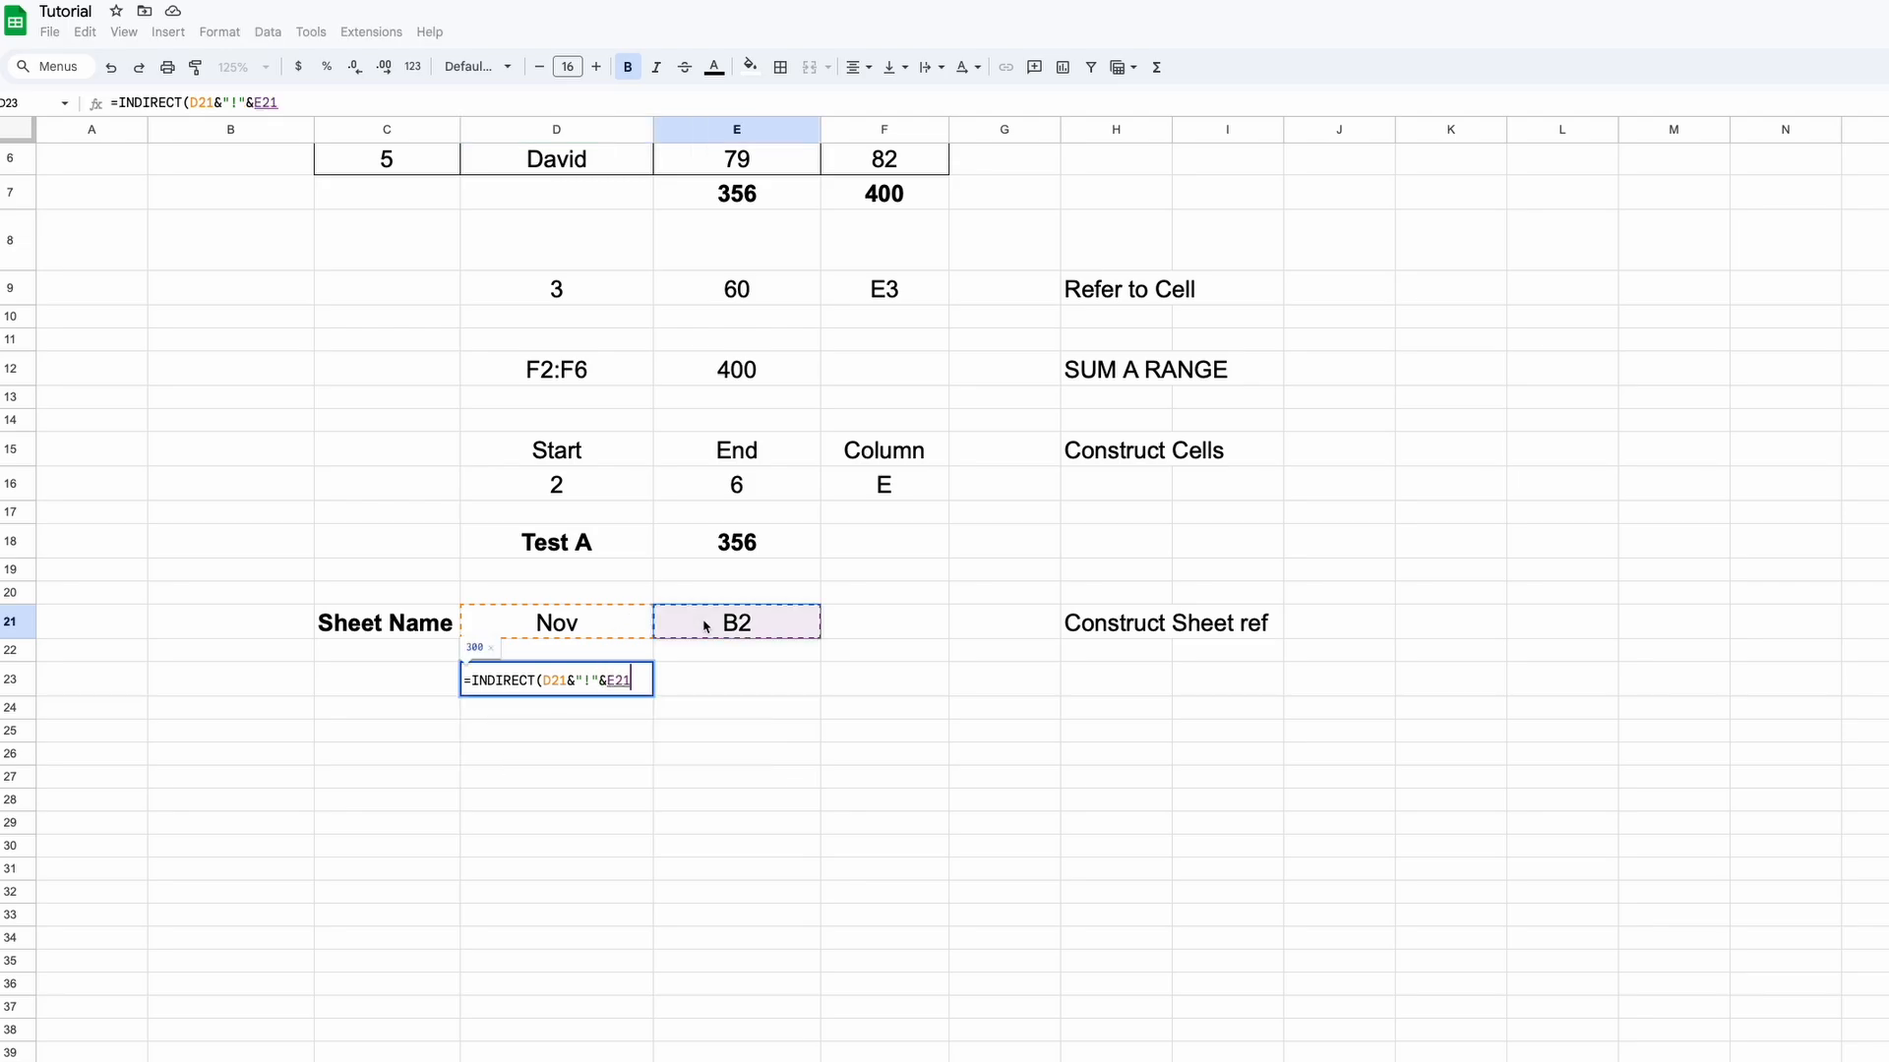
{"action": "type", "text": ")"}
{"action": "key", "text": "Return"}
{"action": "key", "text": "Up"}
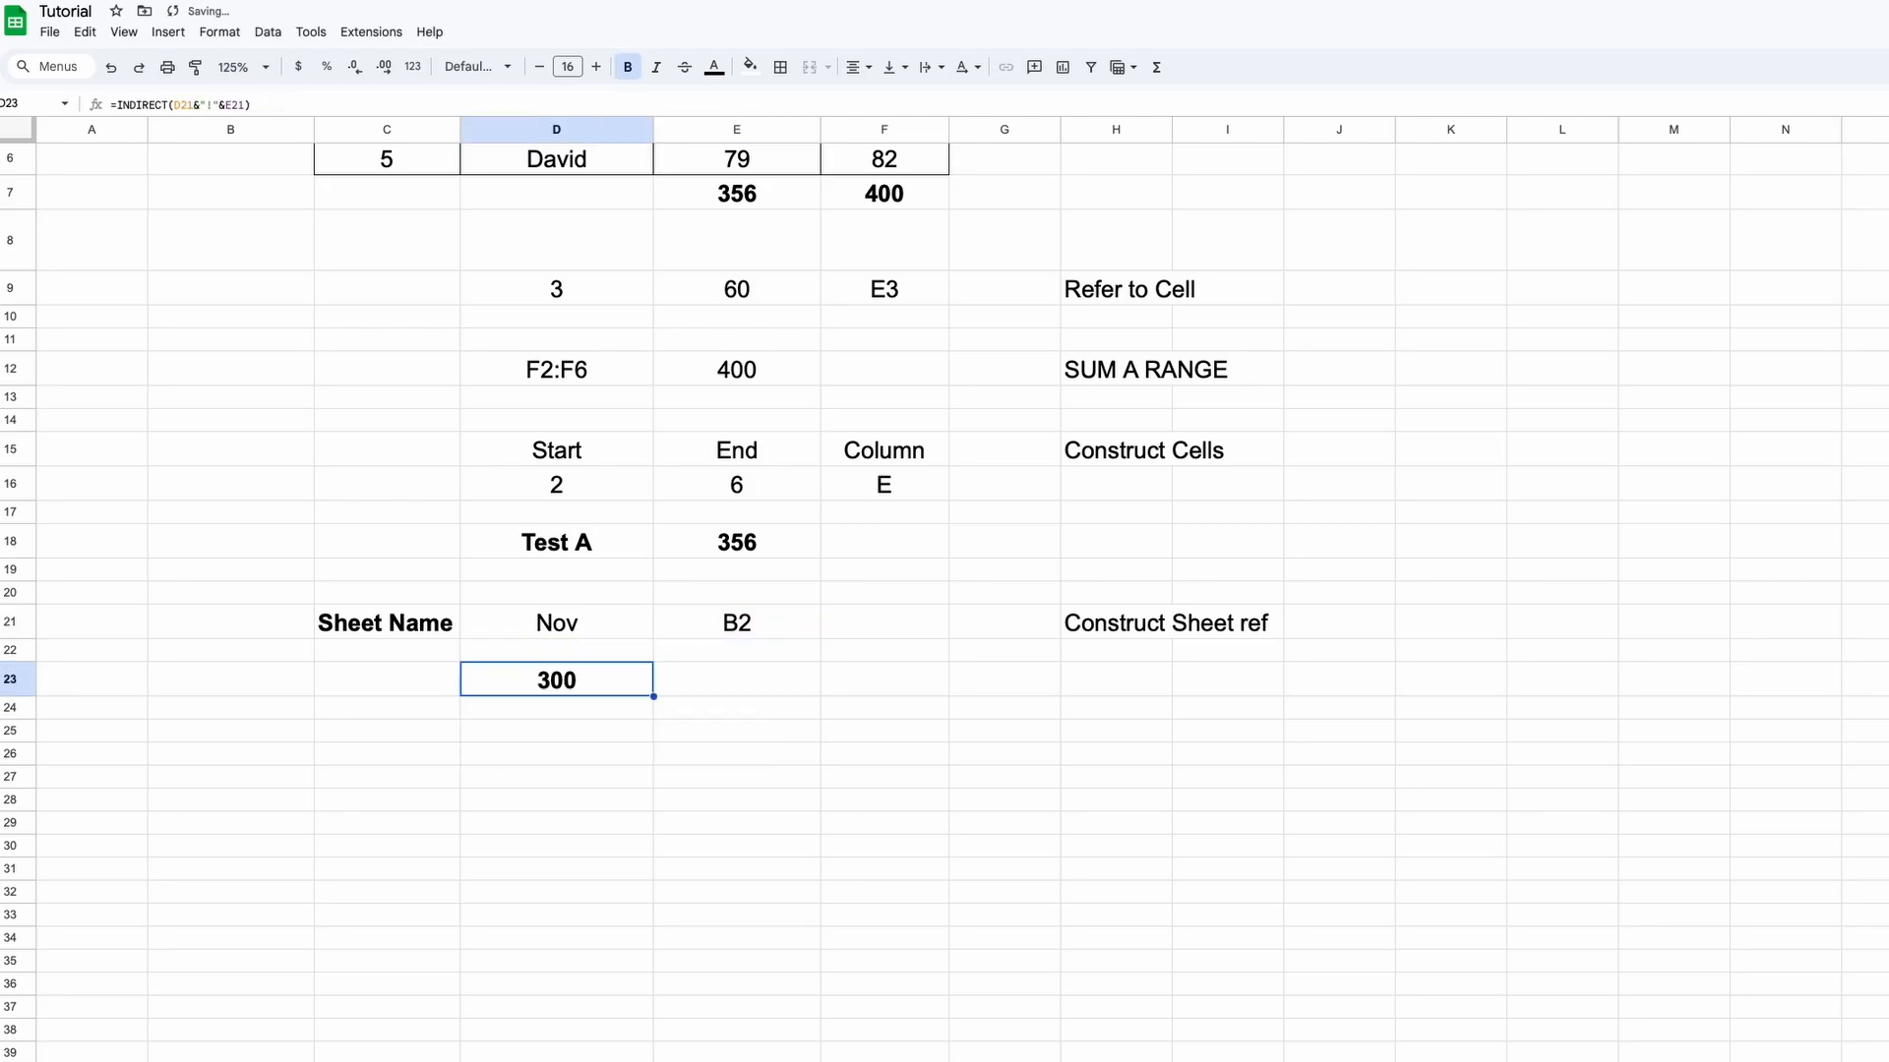
Change the sheet name in D21 to Oct to get 100, then restore Nov
{"action": "left_click", "coordinate": [639, 621]}
{"action": "type", "text": "Oct"}
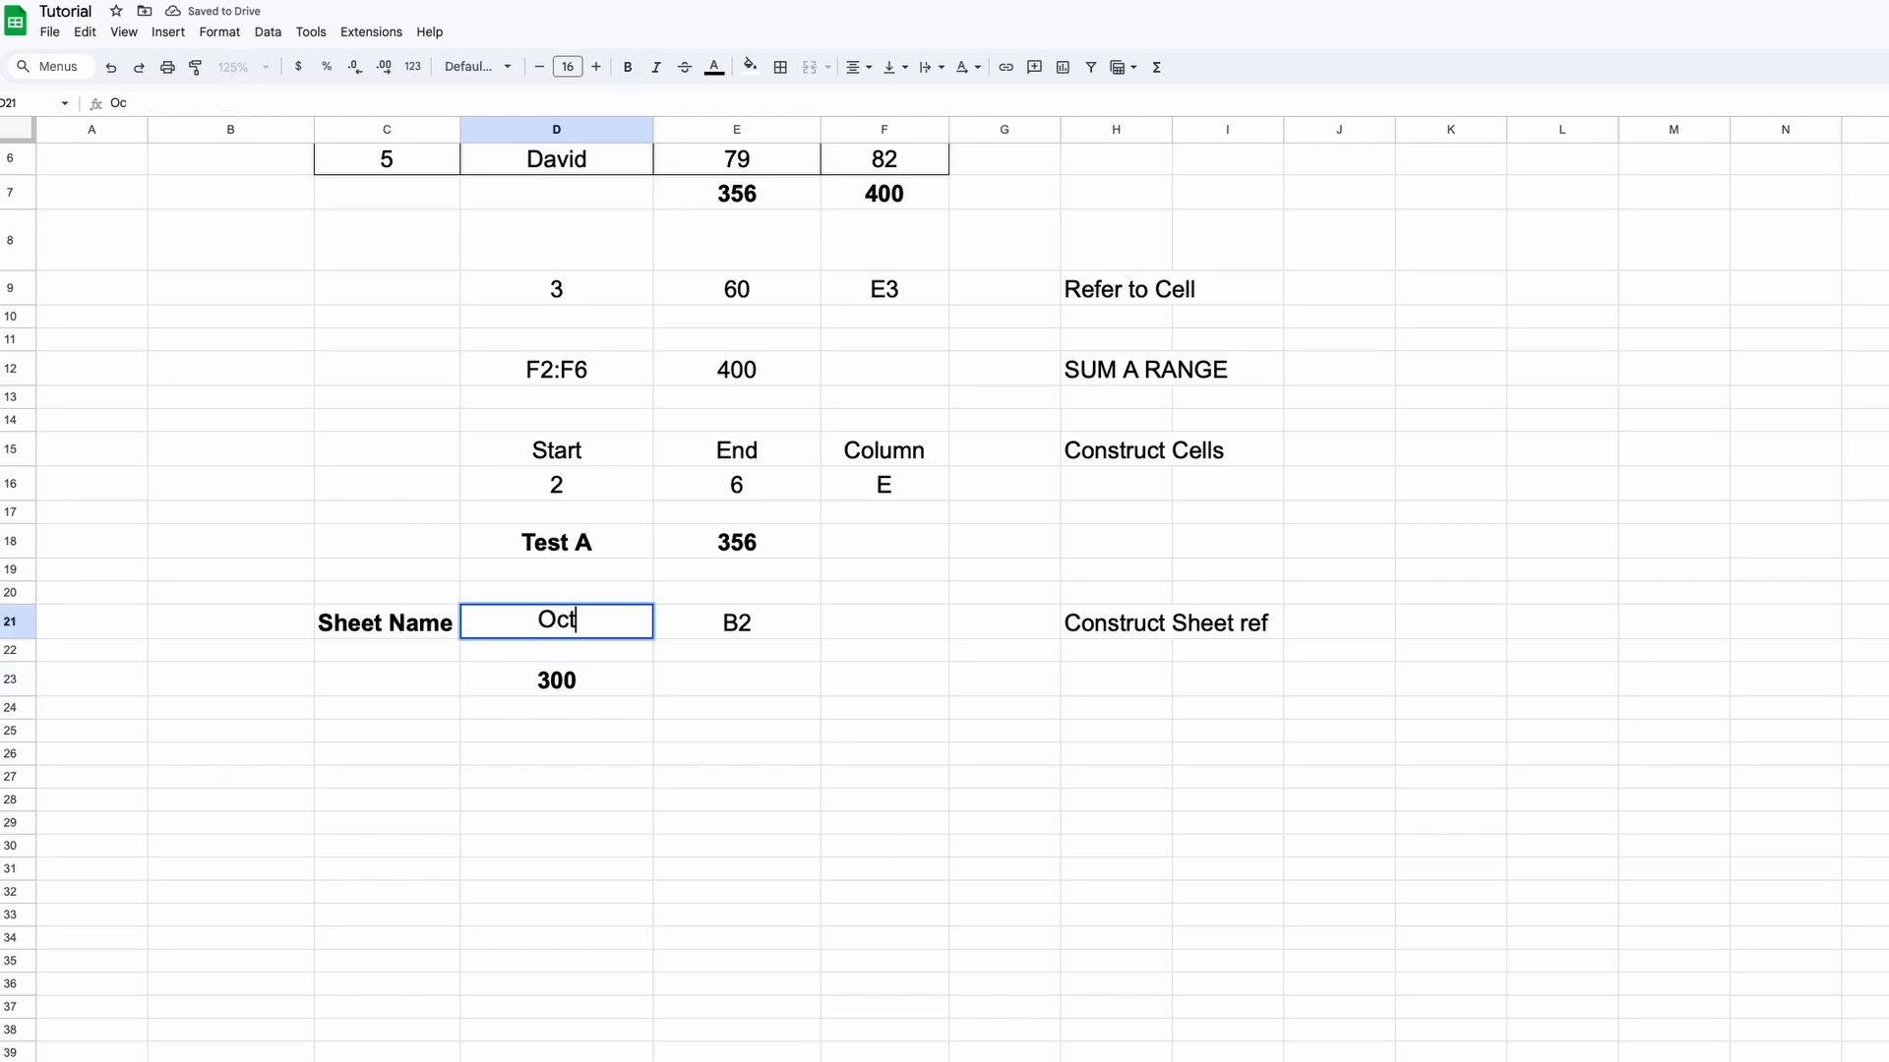
{"action": "key", "text": "Return"}
{"action": "key", "text": "Up"}
{"action": "type", "text": "Nov"}
{"action": "key", "text": "Return"}
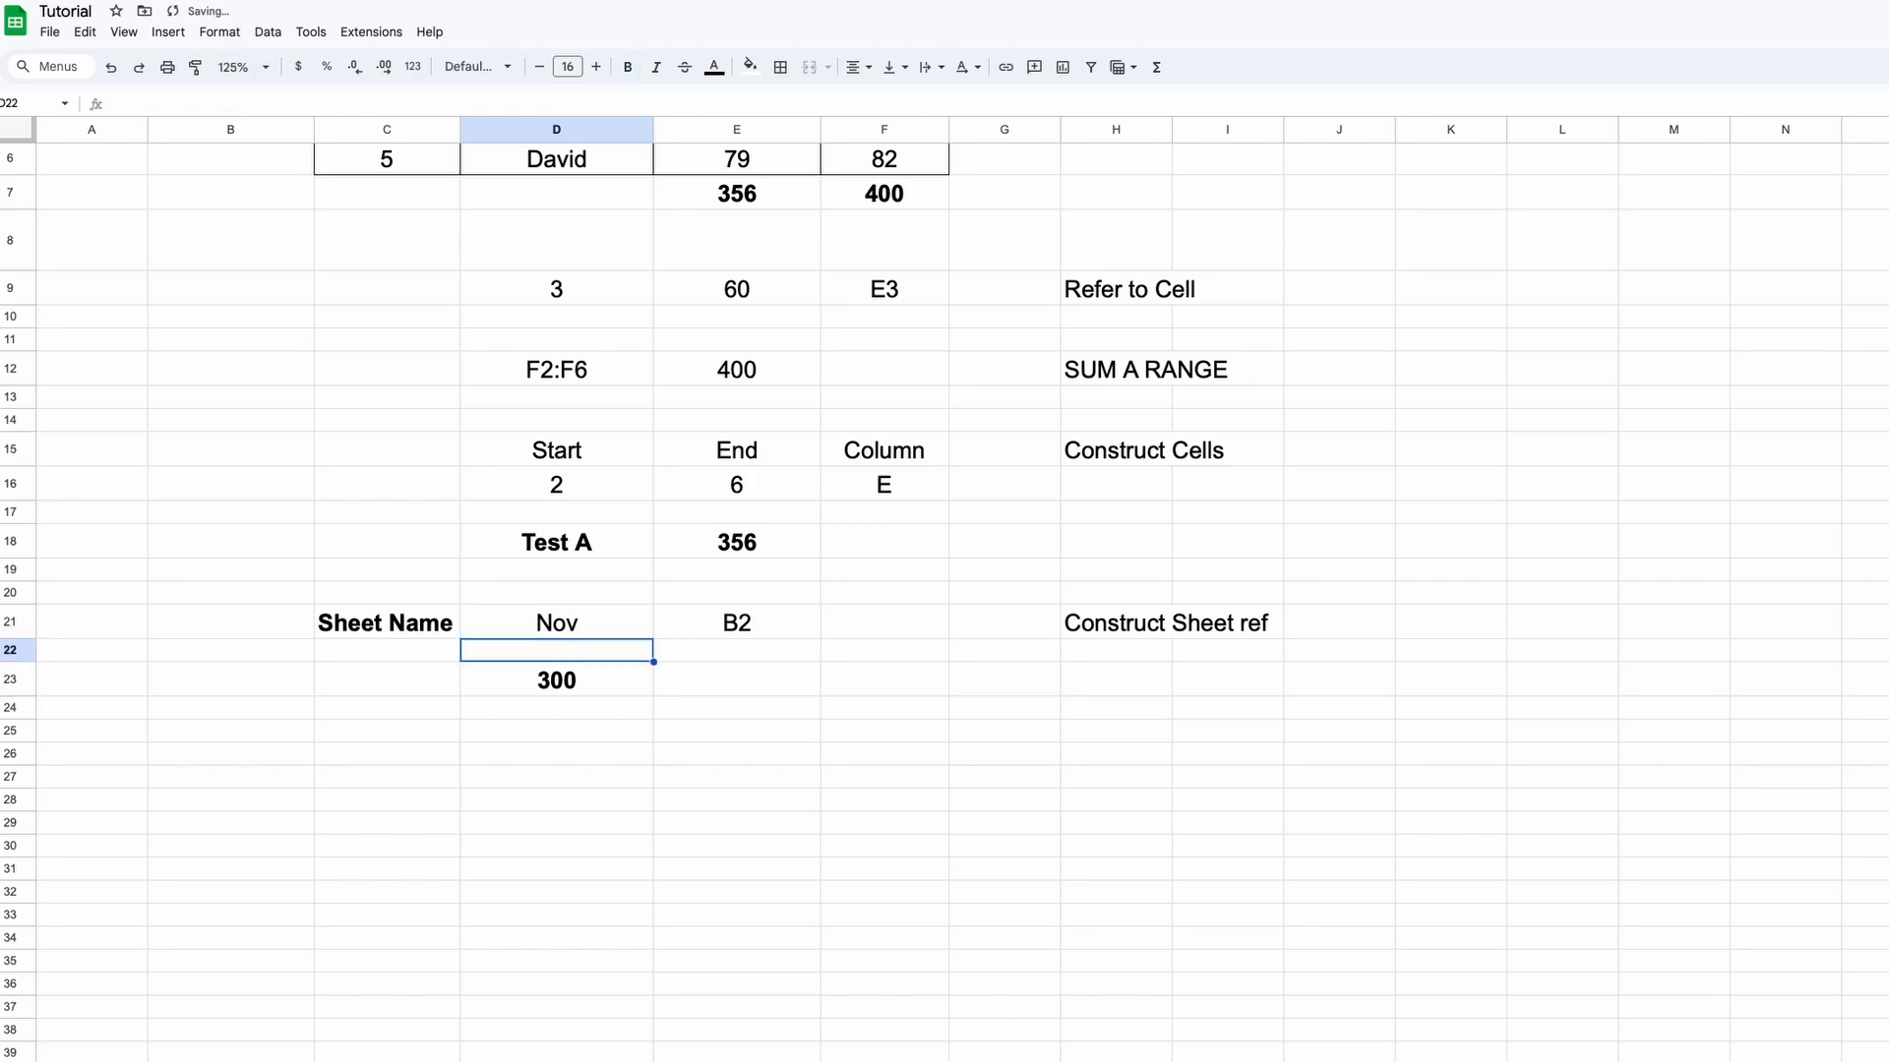
Change the cell address in E21 to B3
{"action": "left_click", "coordinate": [730, 626]}
{"action": "type", "text": "B3"}
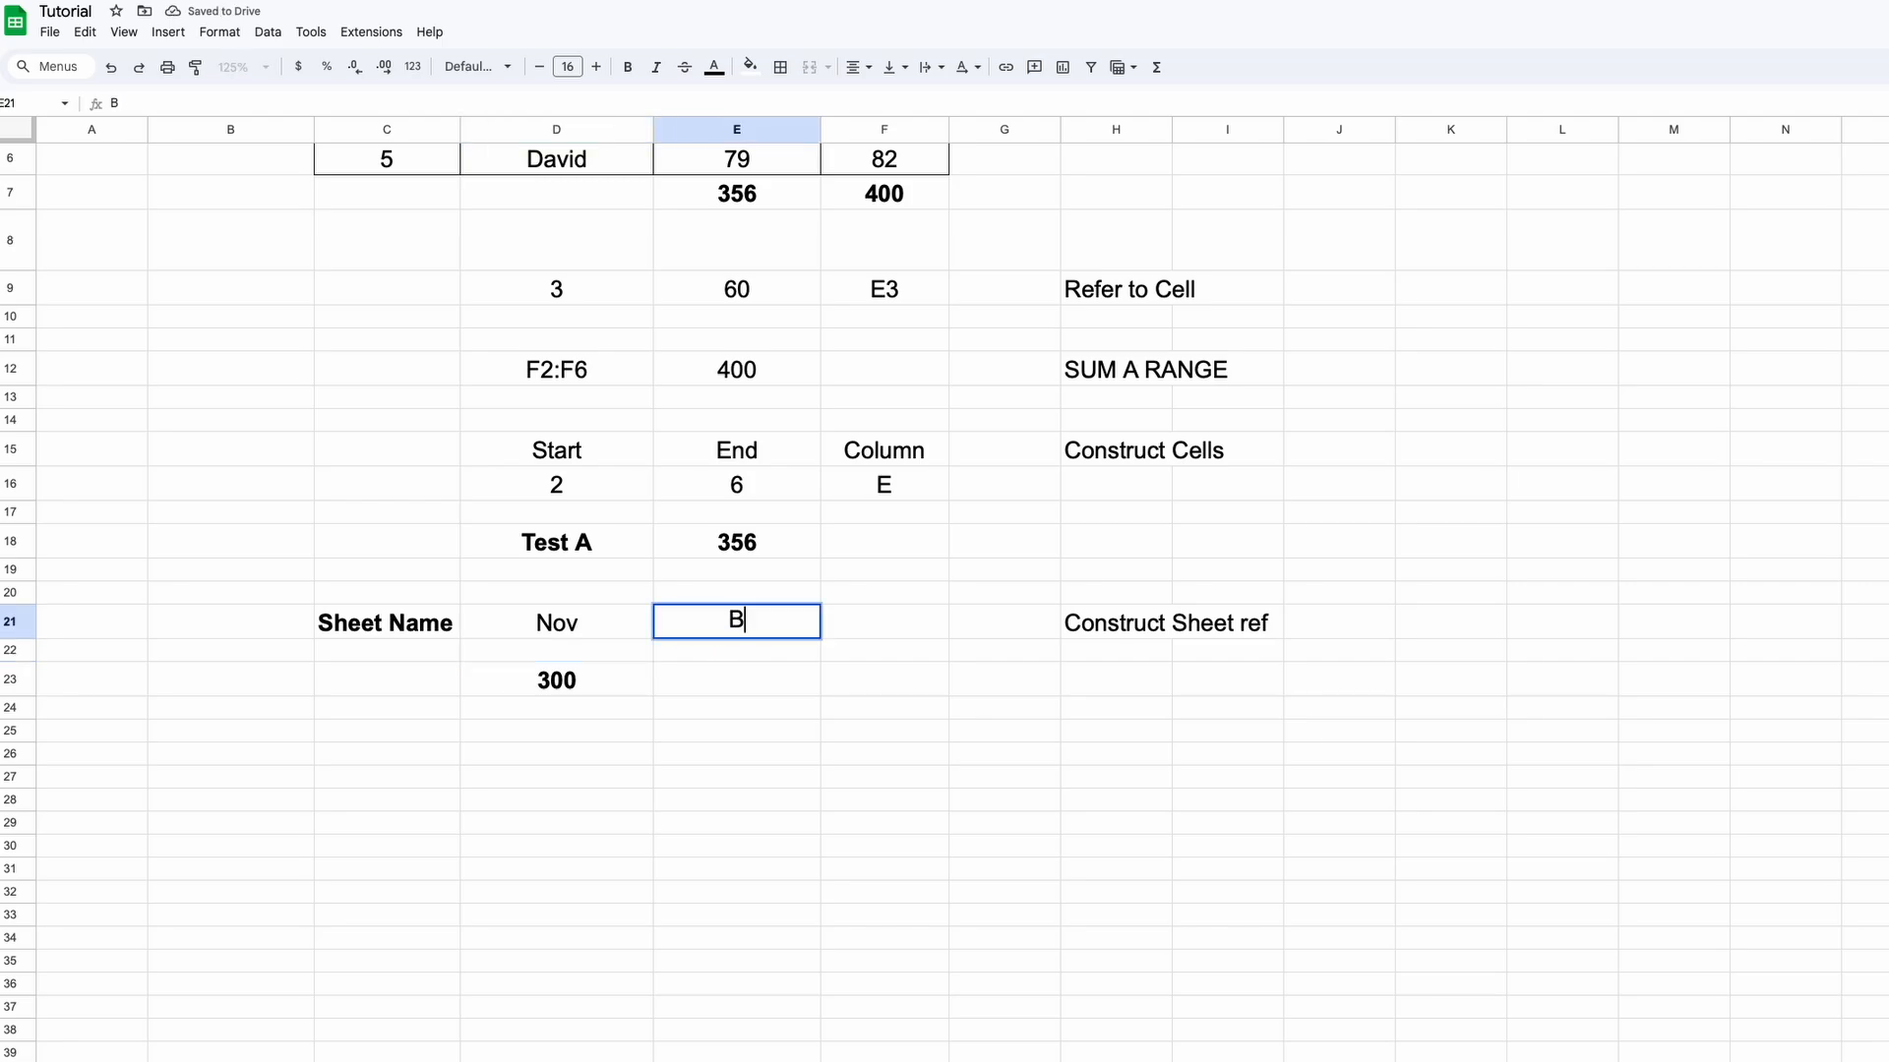
{"action": "key", "text": "Return"}
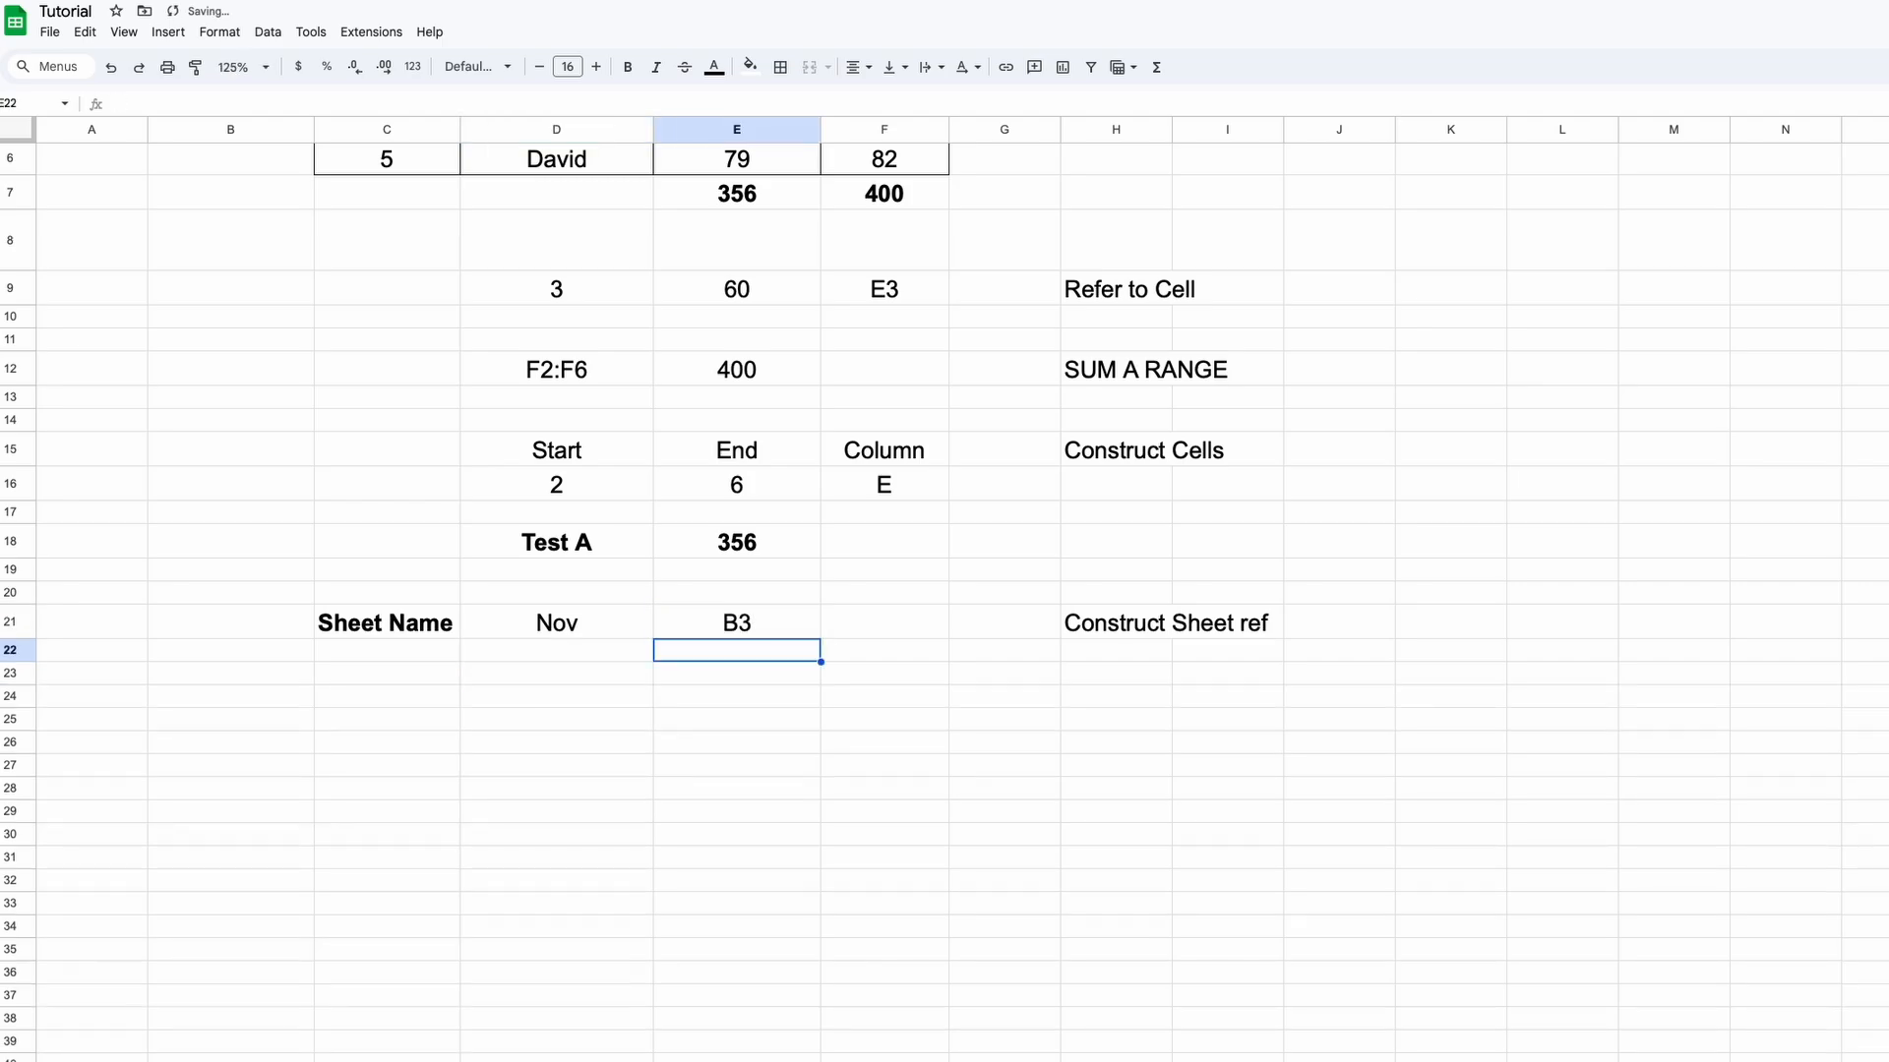